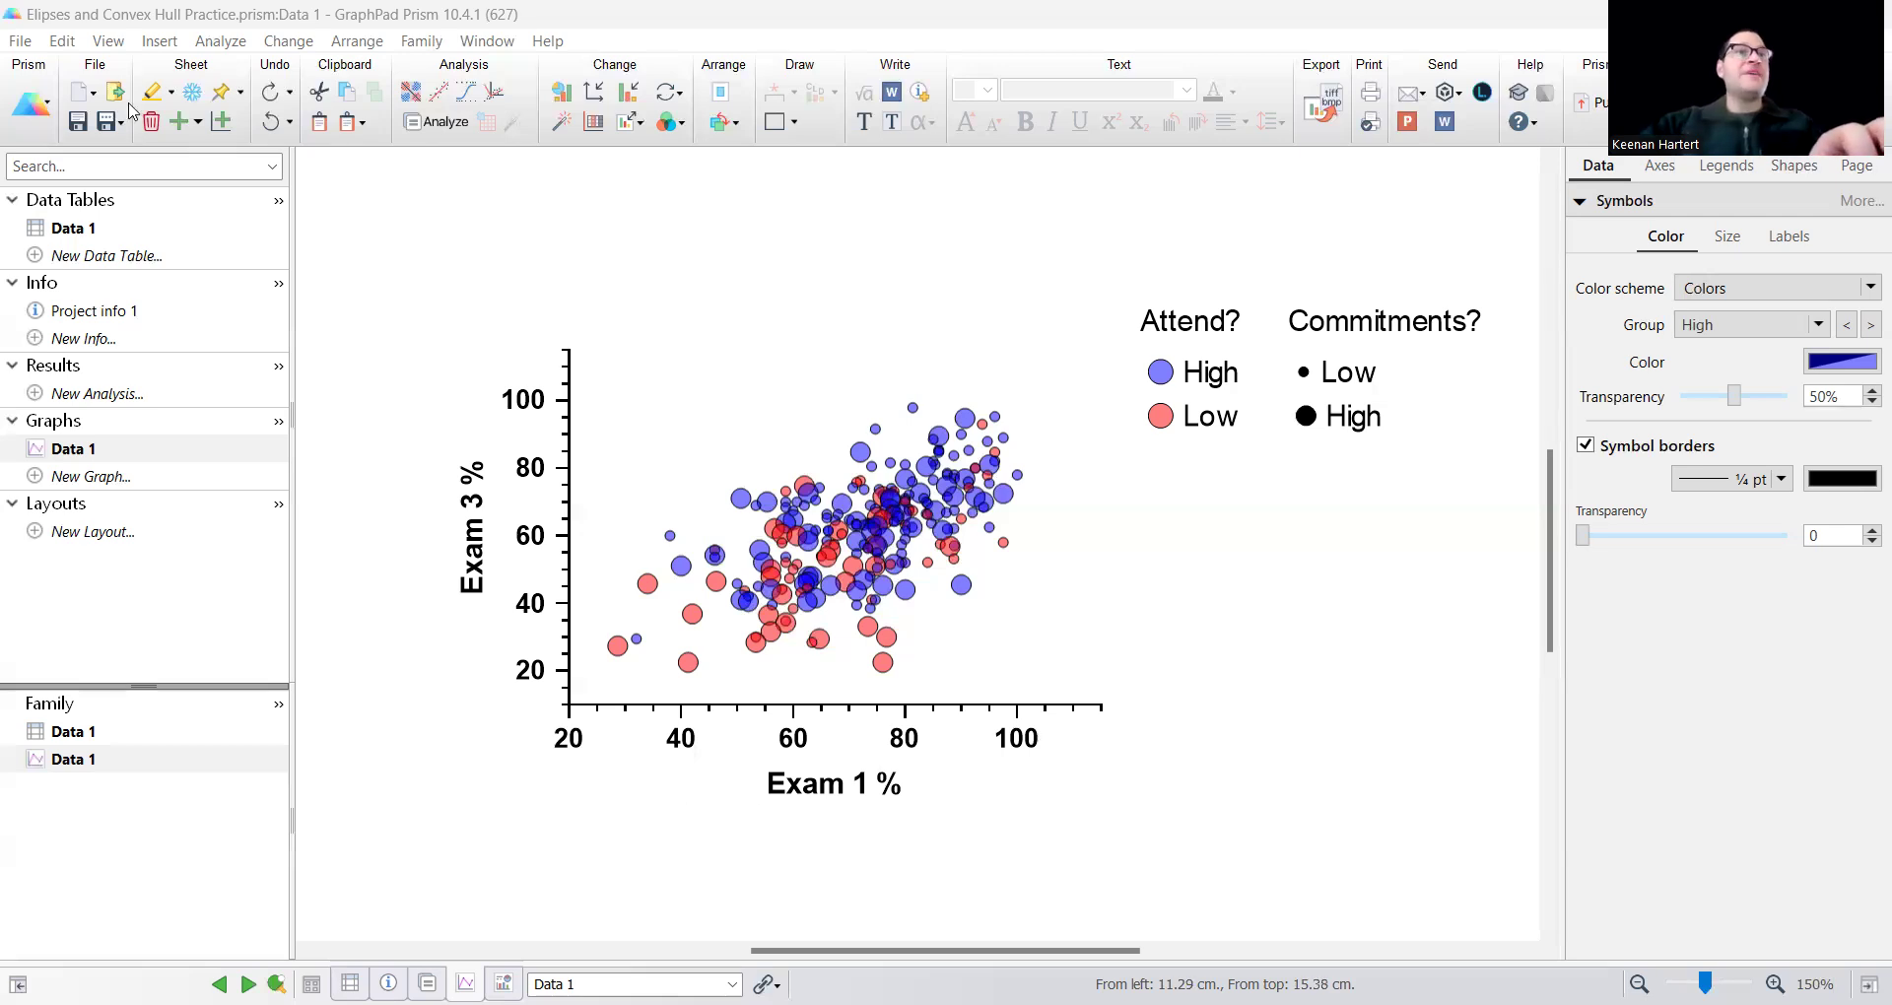
Open the Data 1 table and review its first rows, including the Rand-ID column.
click(110, 232)
scroll(783, 443, up, 5)
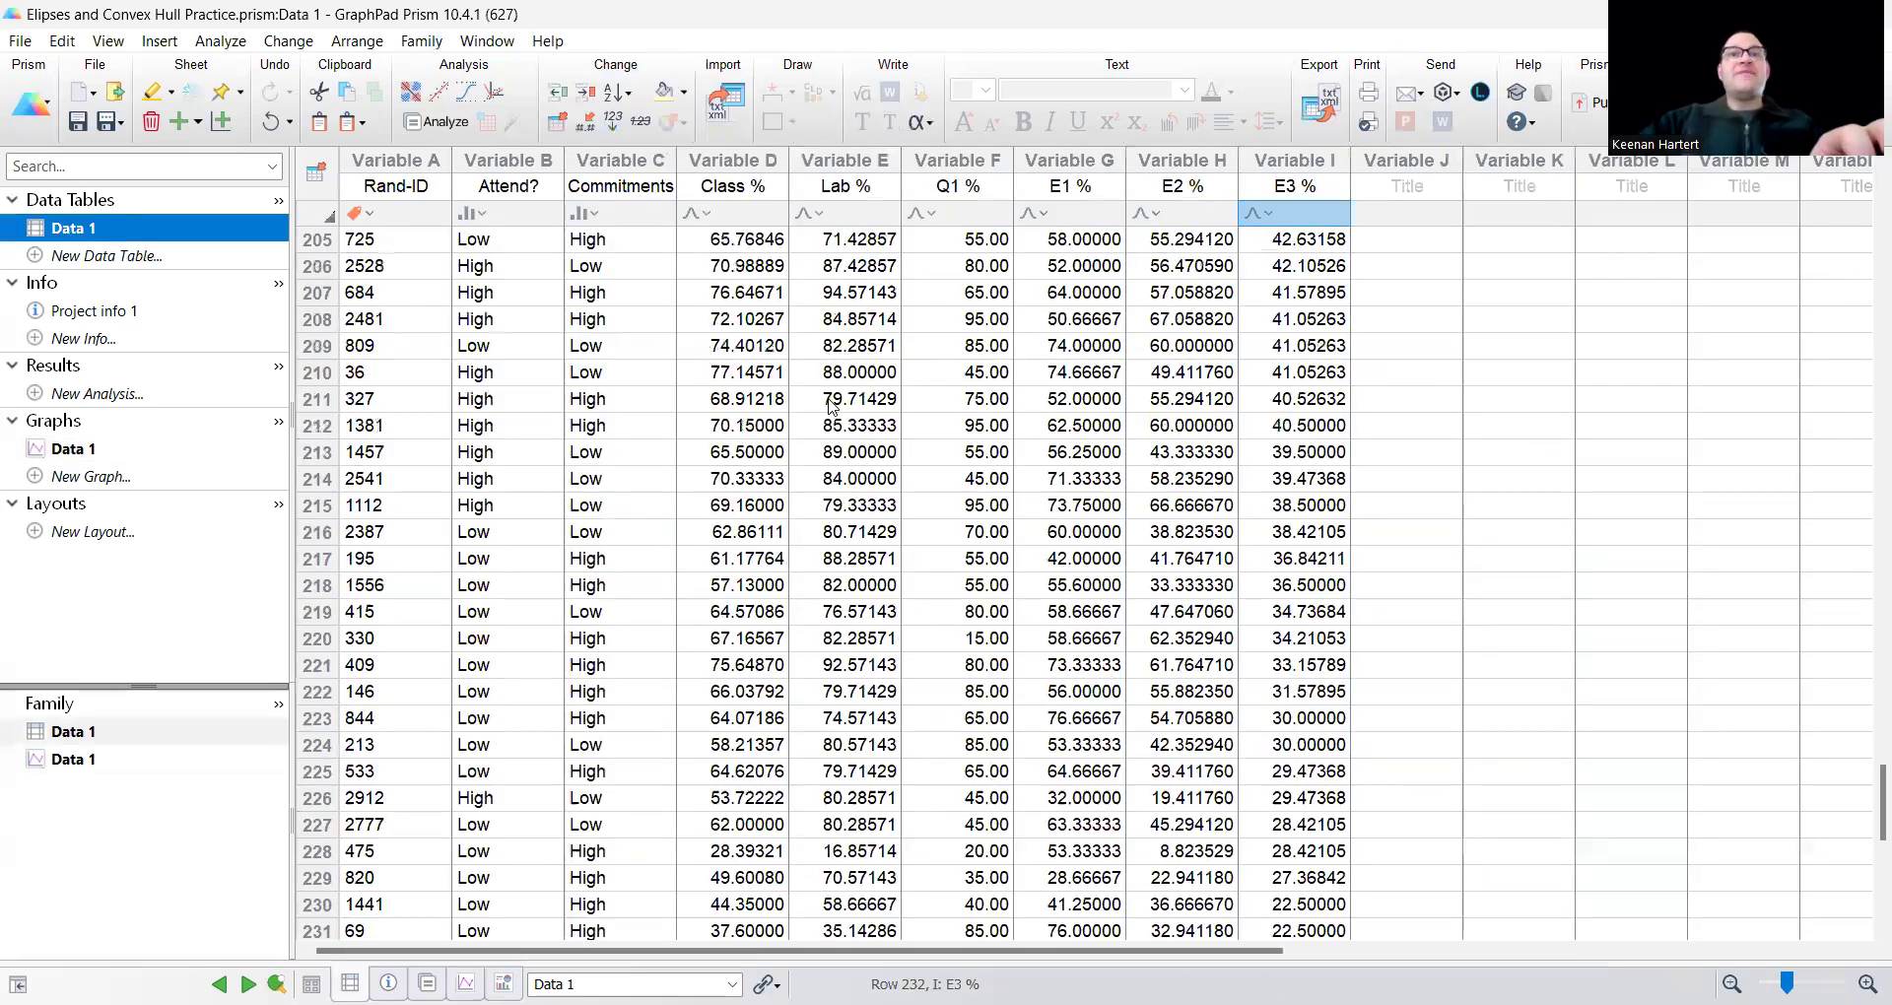
scroll(783, 443, up, 20)
double_click(754, 427)
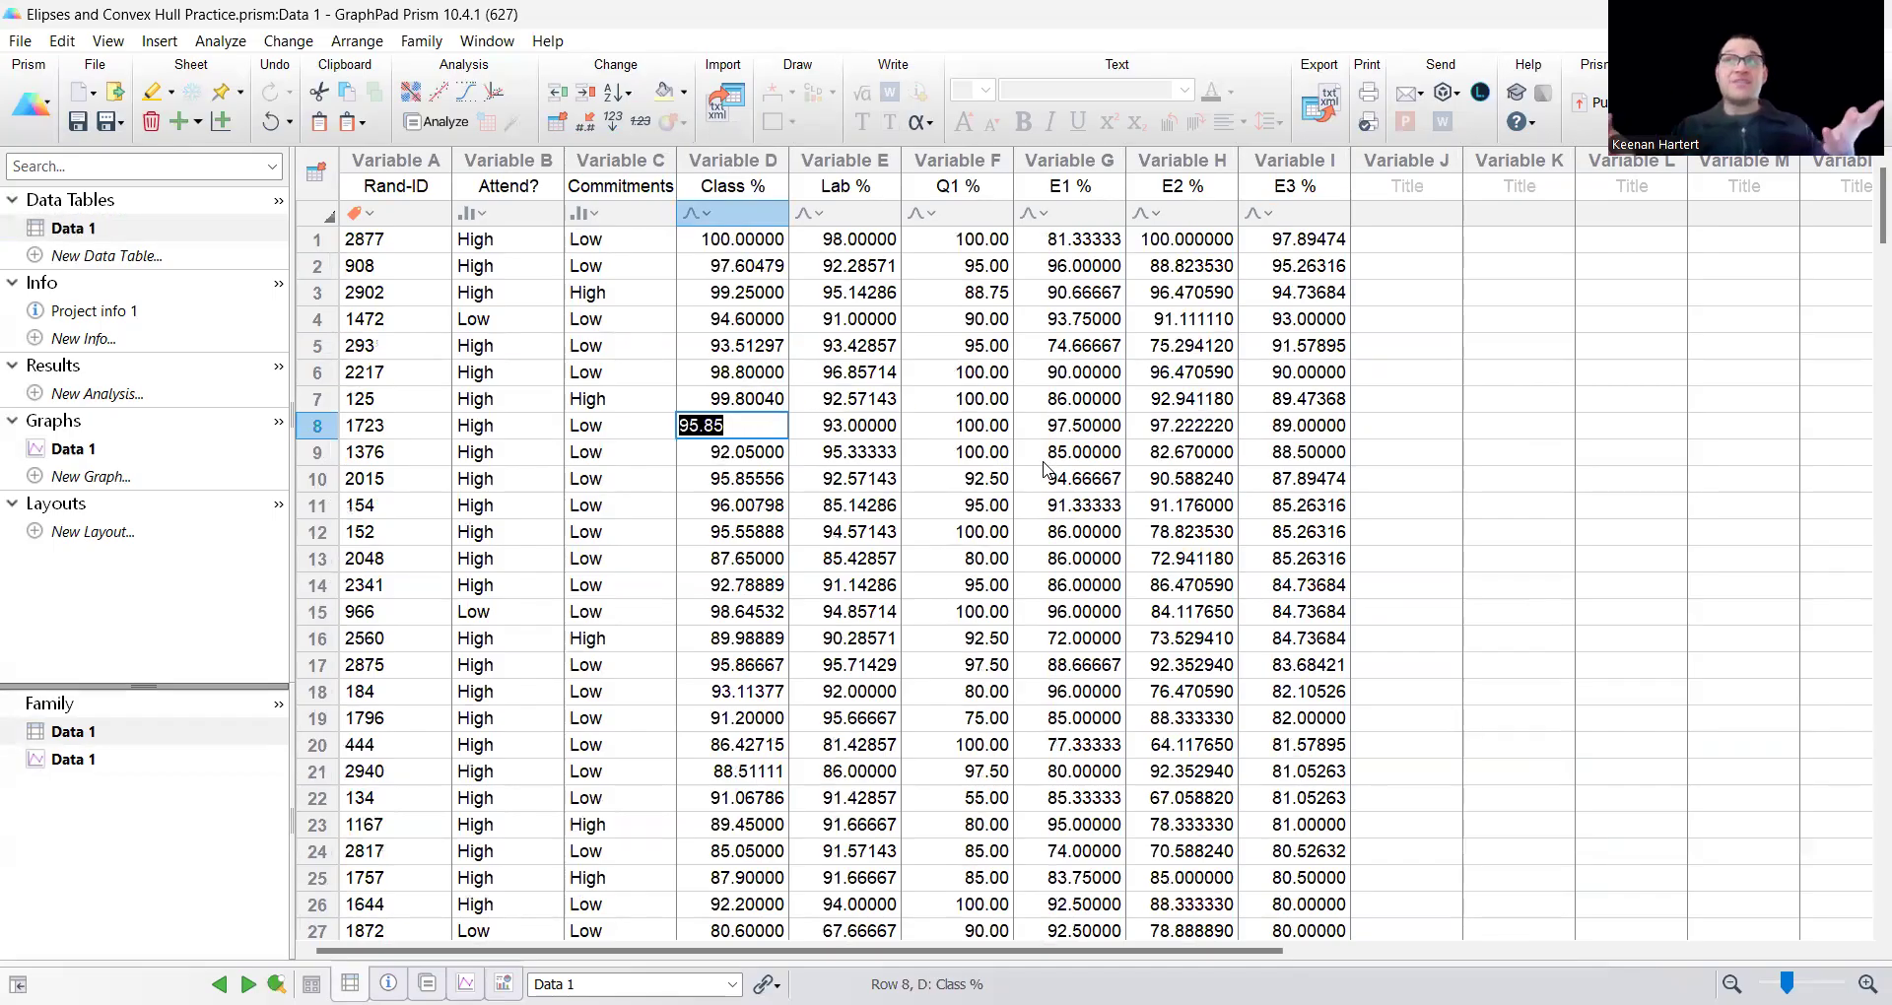
drag(397, 240, 372, 507)
double_click(769, 431)
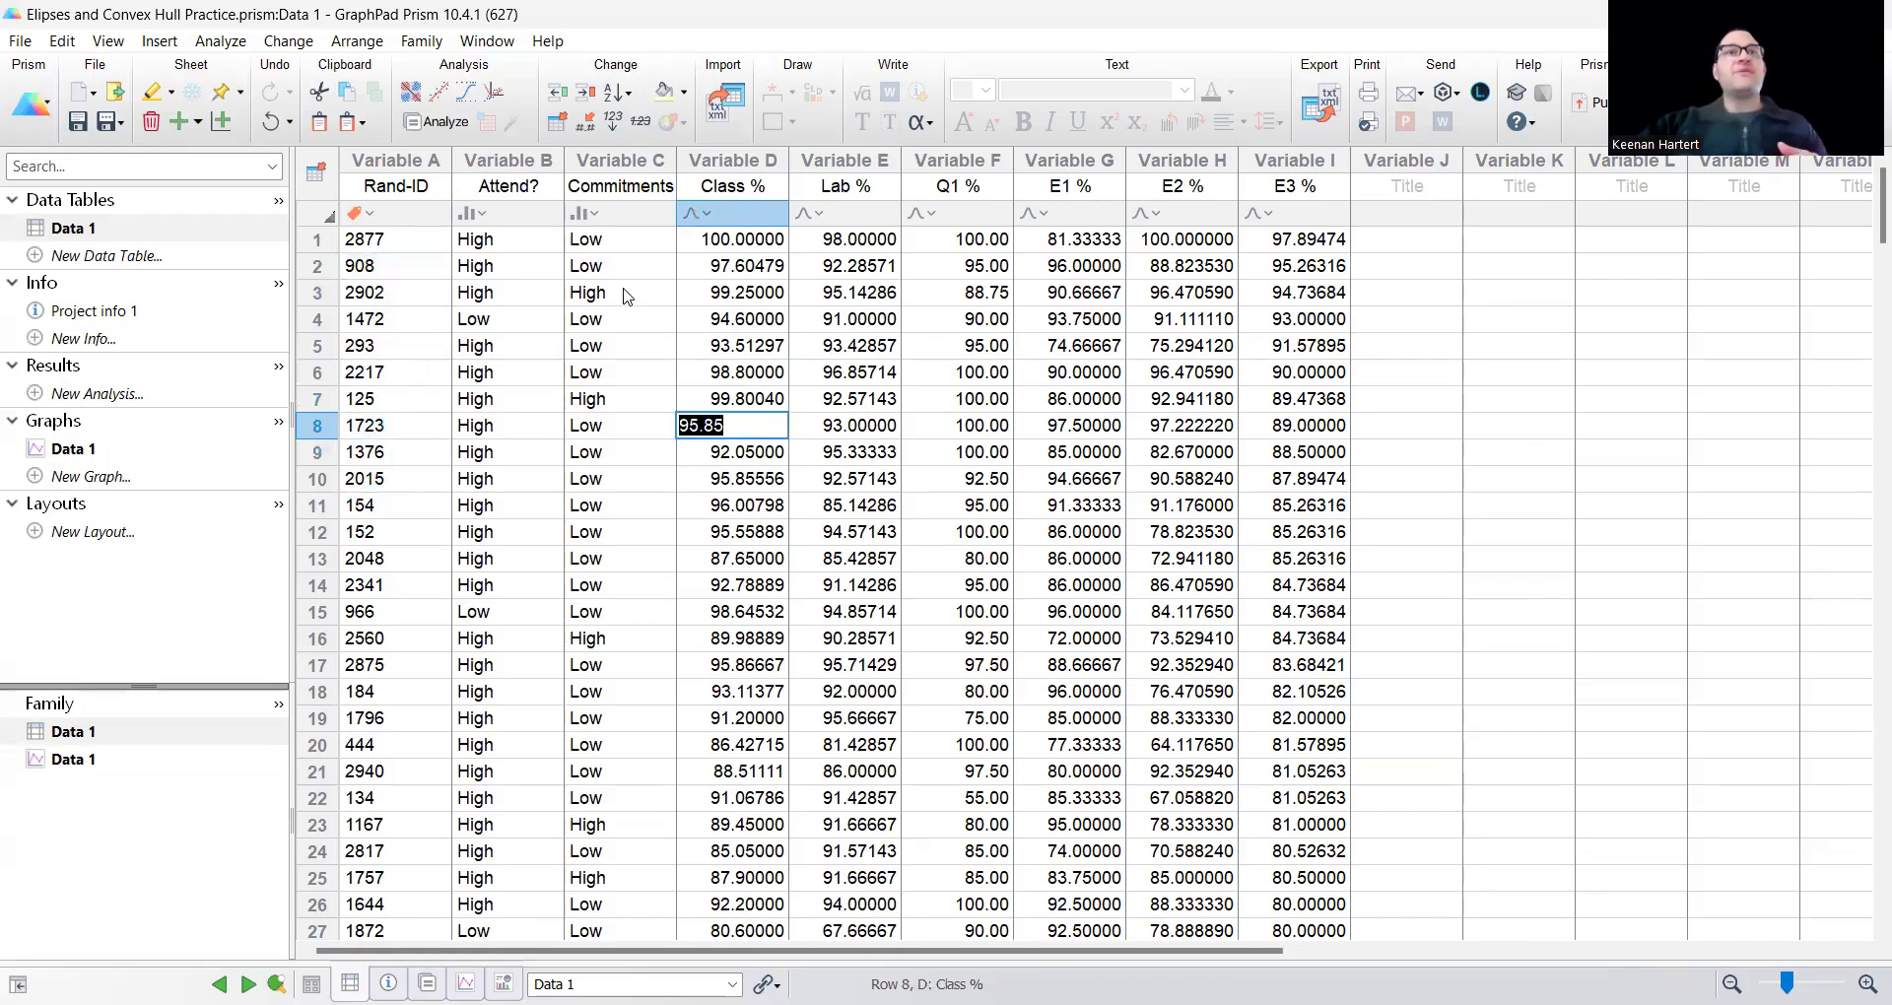
Review the High and Low categories in the Attend? and Commitments columns.
drag(515, 213, 650, 215)
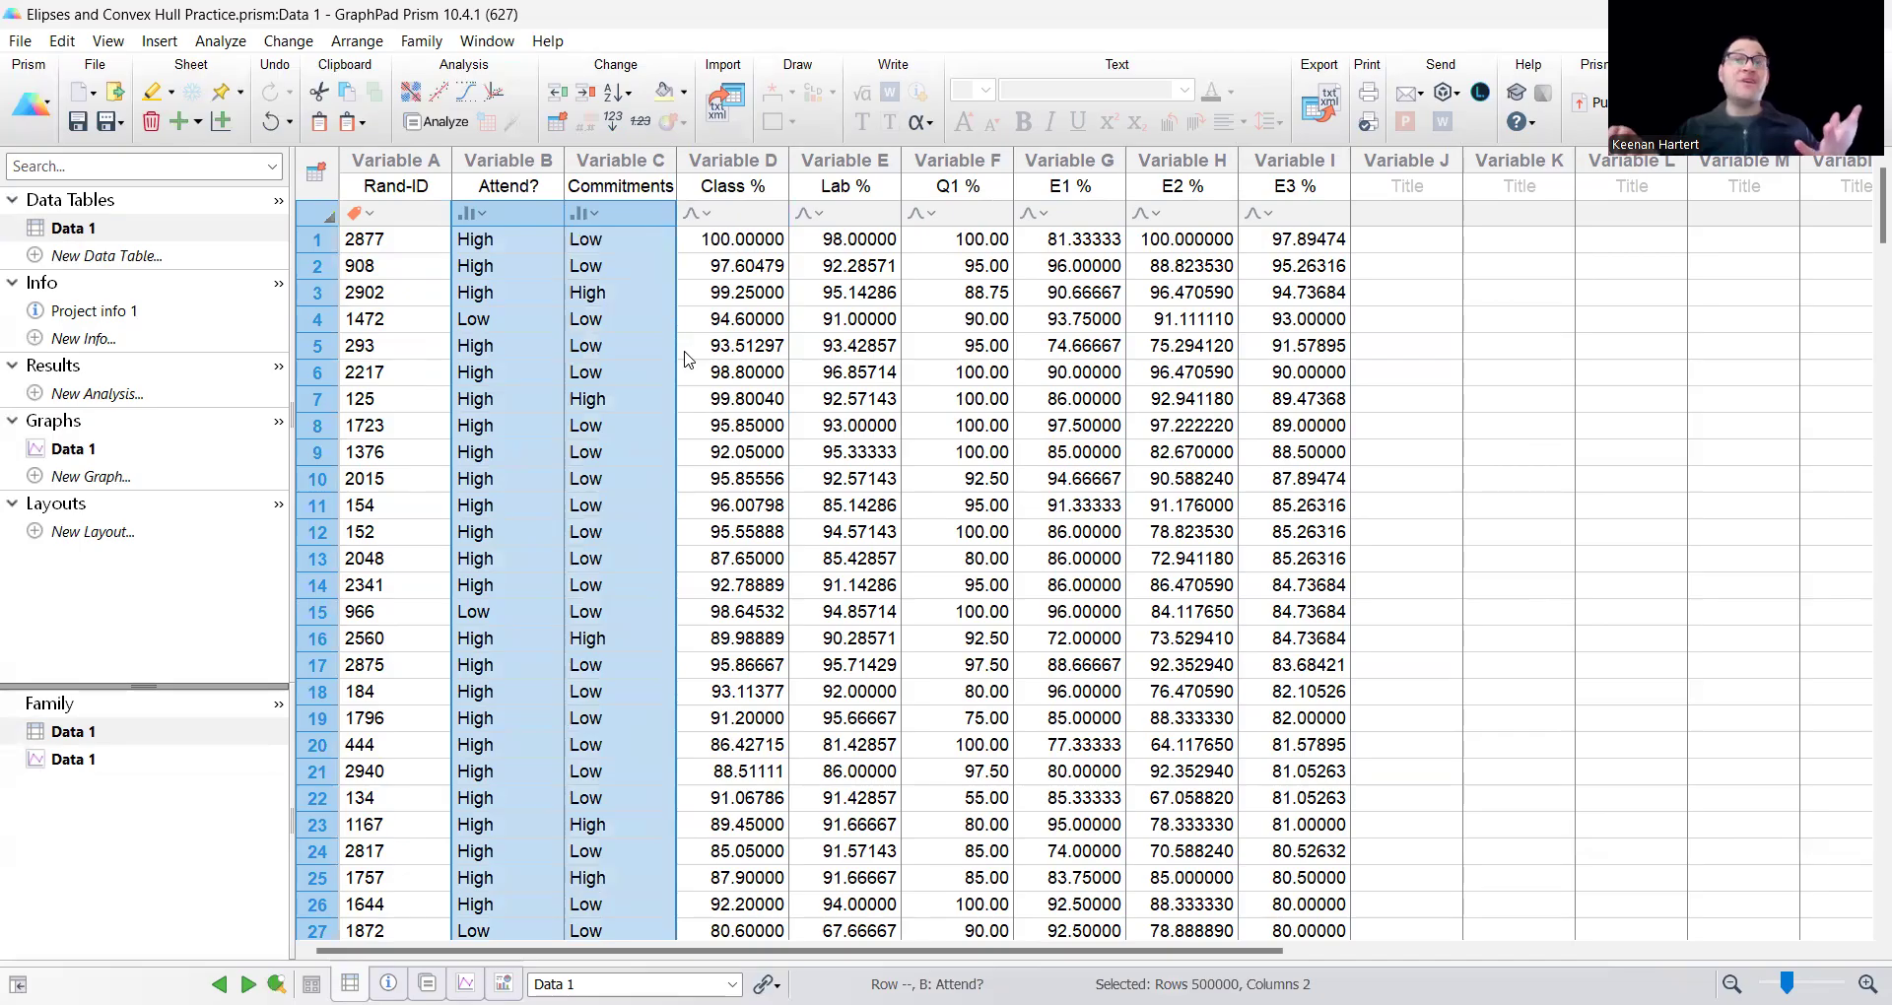
click(502, 274)
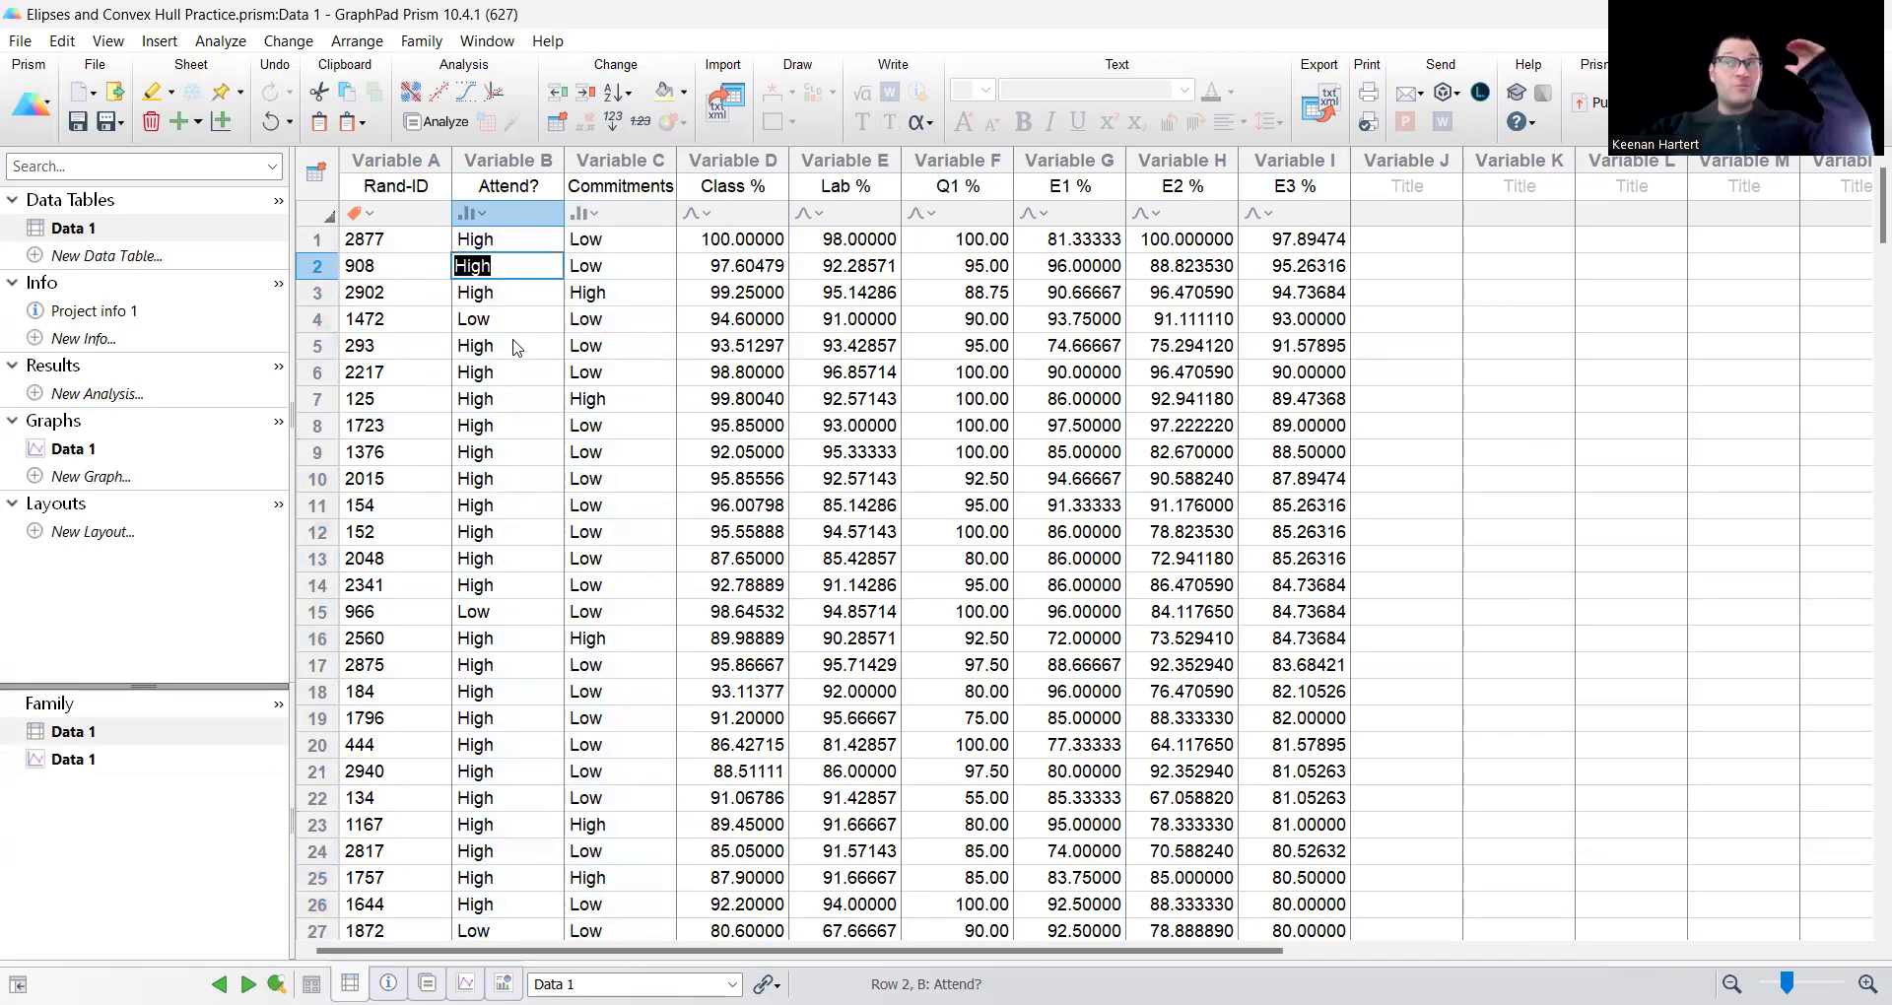
click(518, 318)
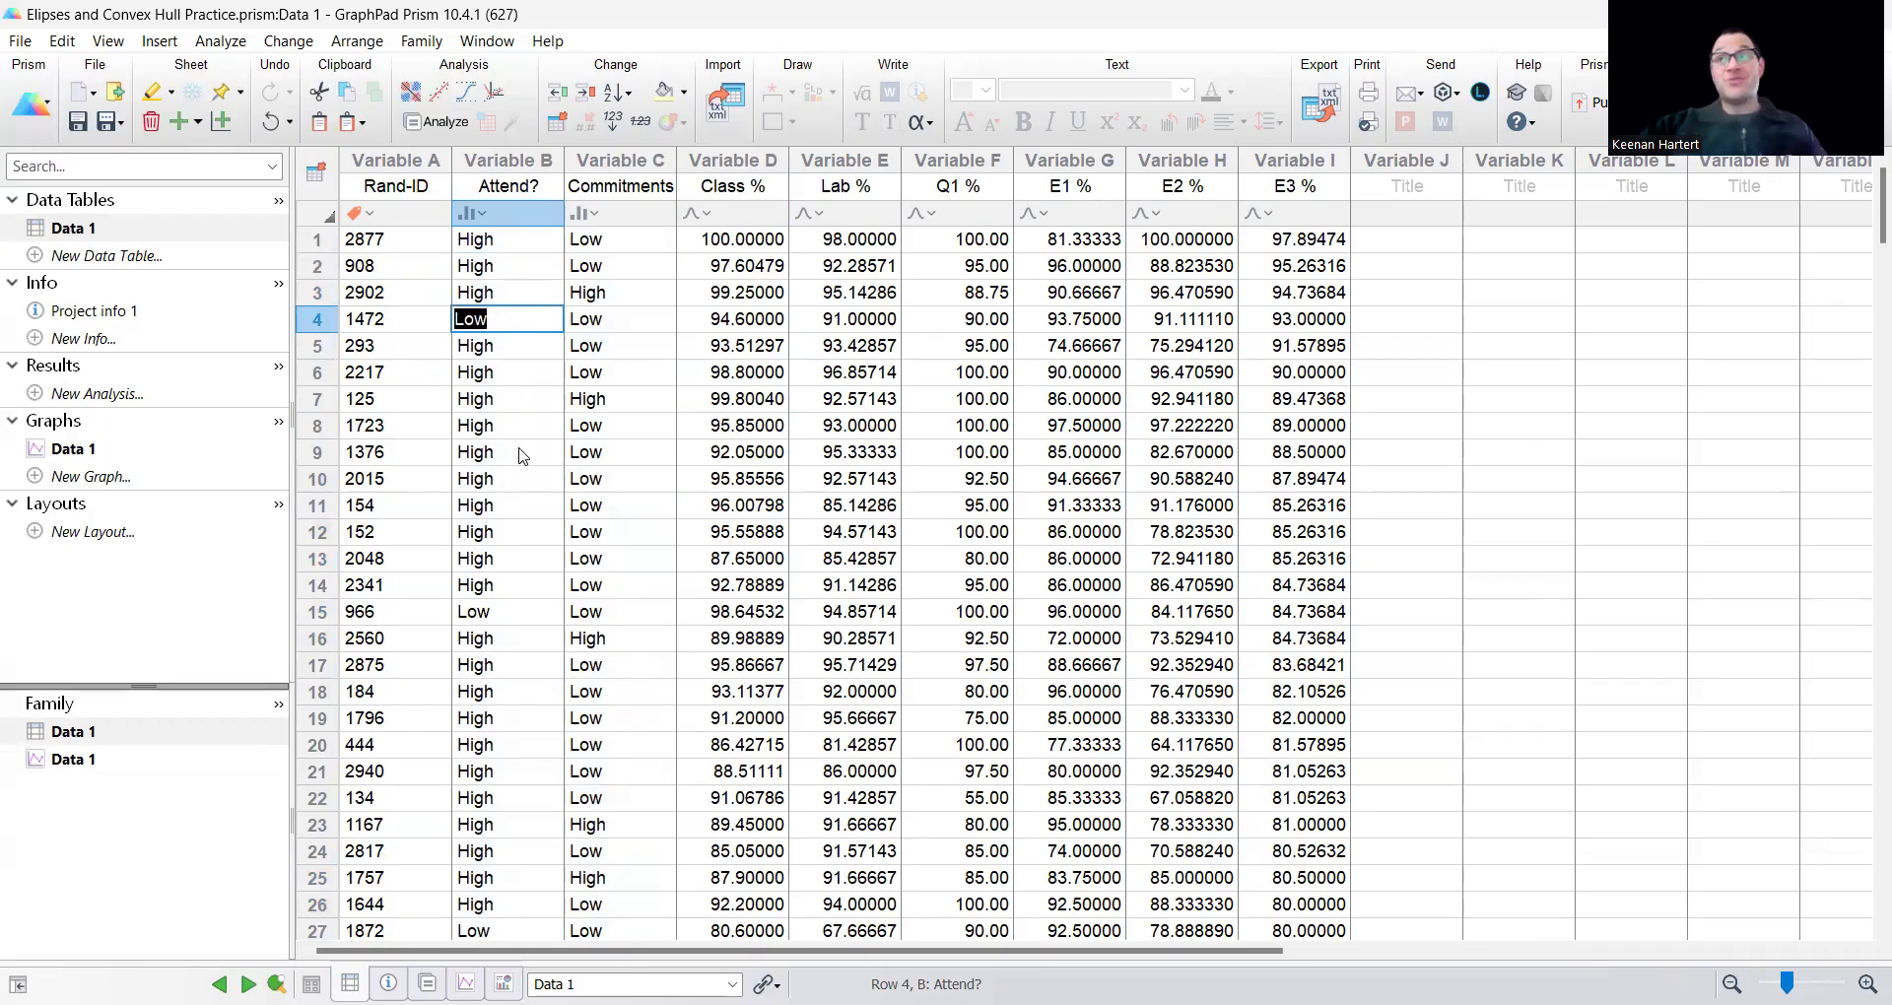
click(635, 352)
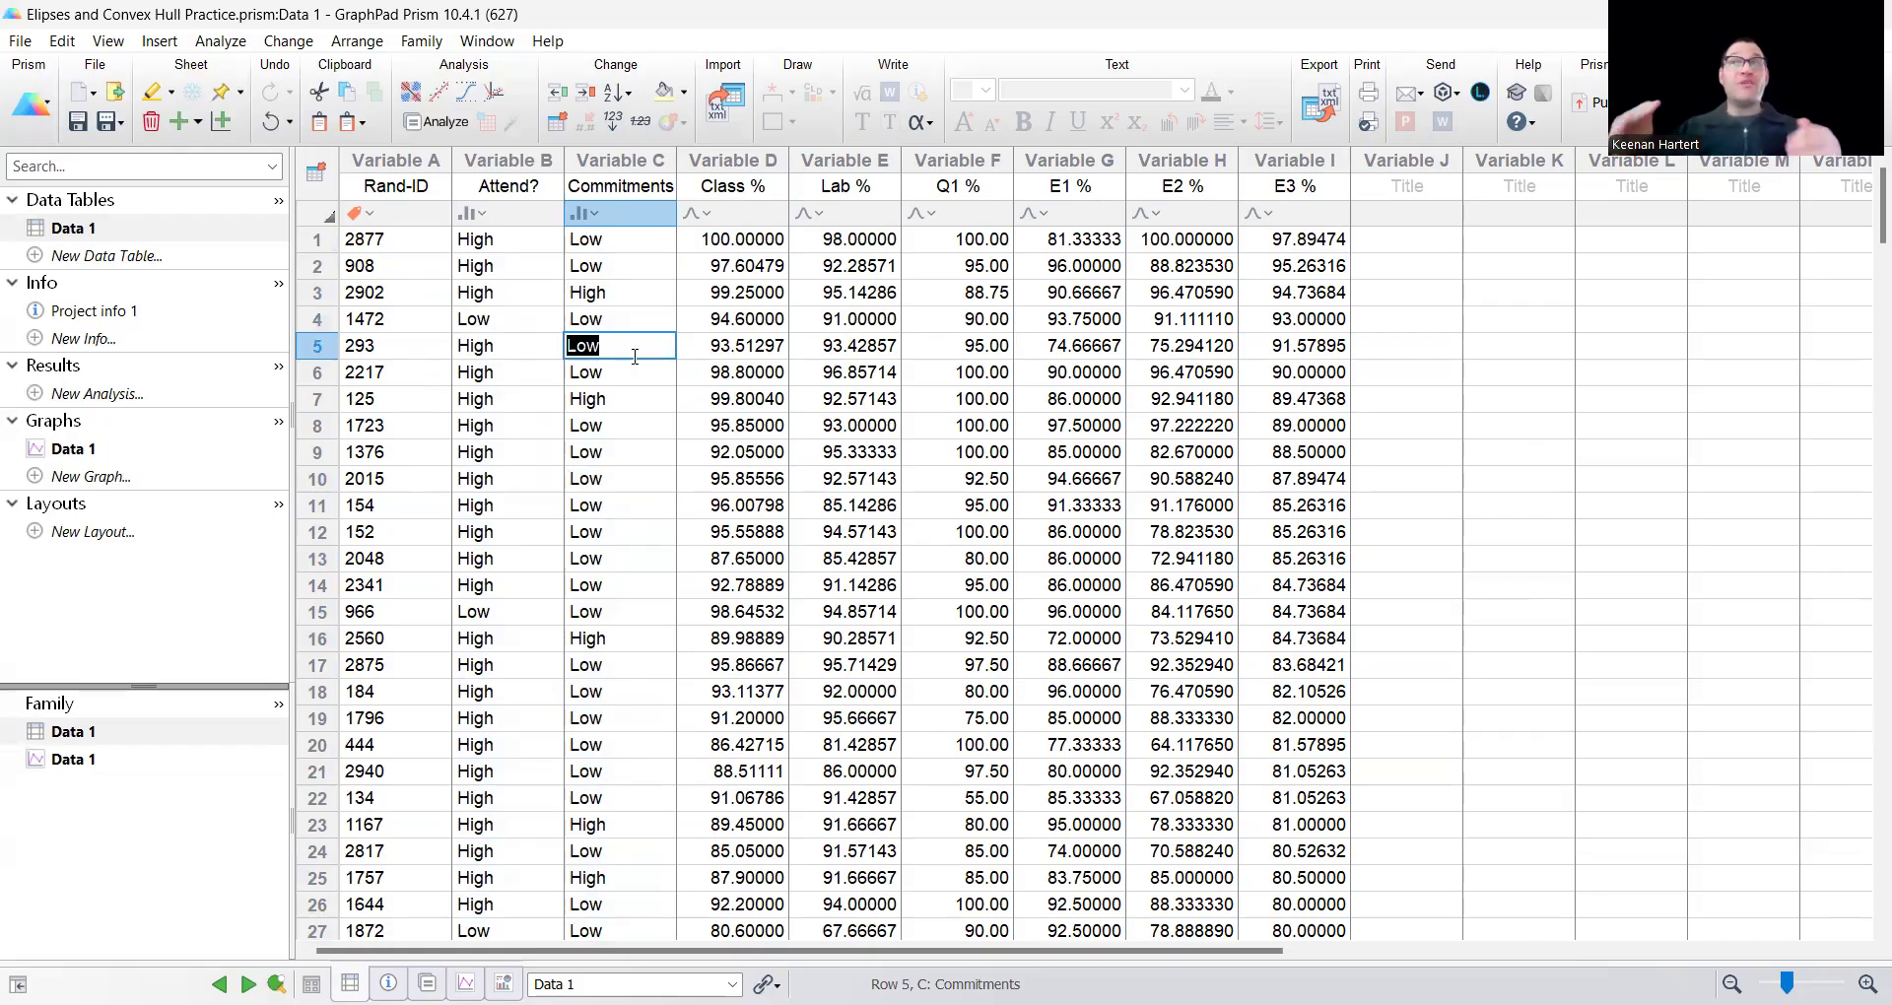
key(Escape)
click(642, 286)
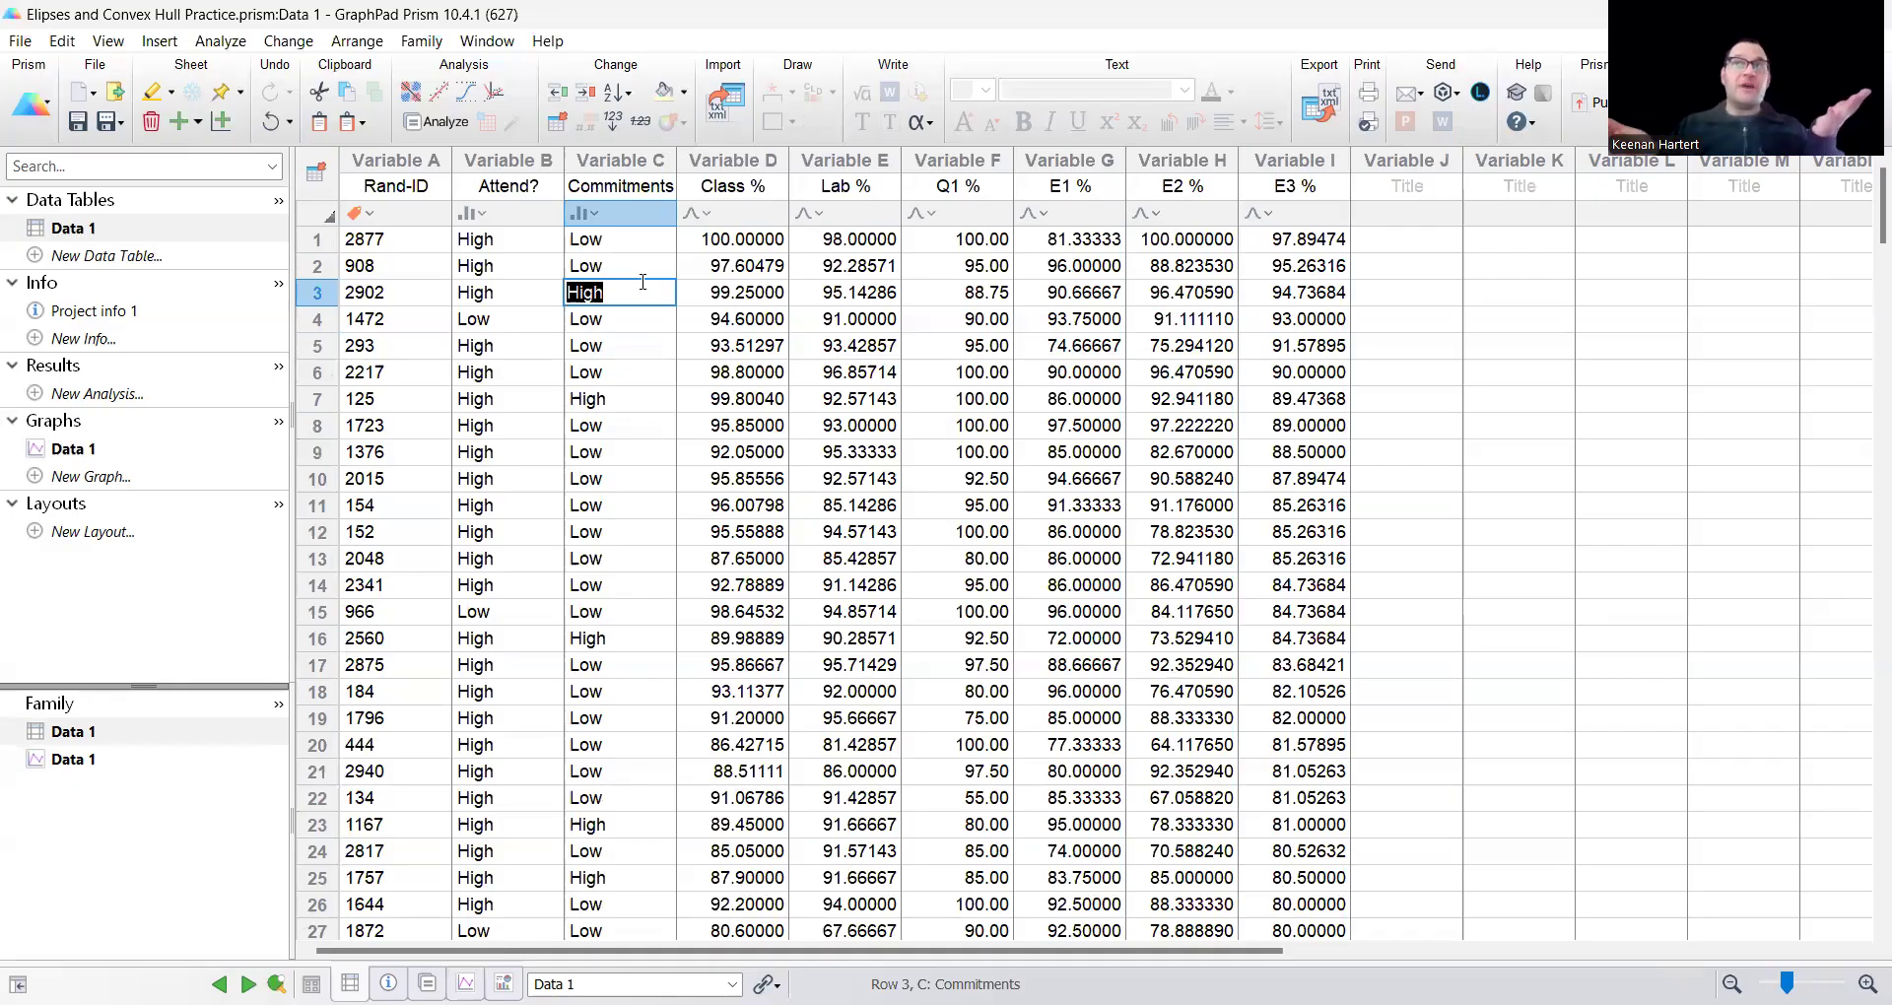
Review the Class %, Lab %, Q1 % and E1 % to E3 % score columns in the table.
click(839, 430)
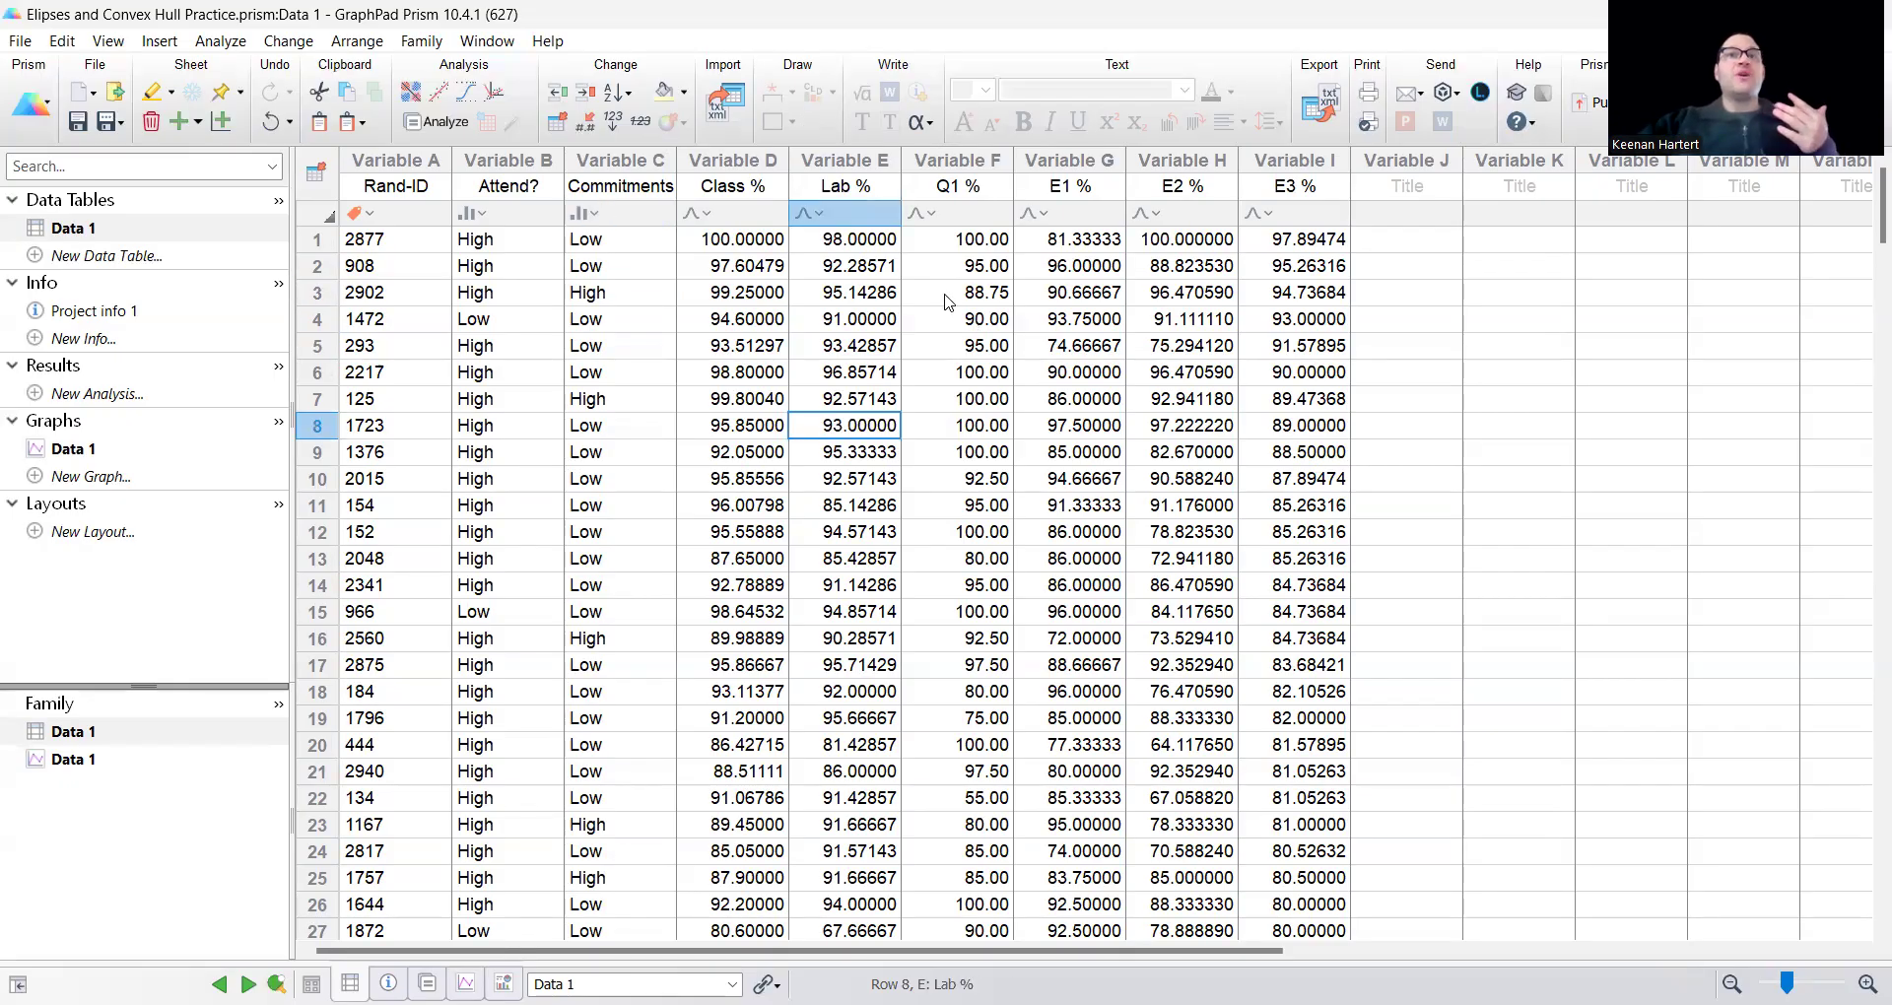
click(970, 321)
click(785, 216)
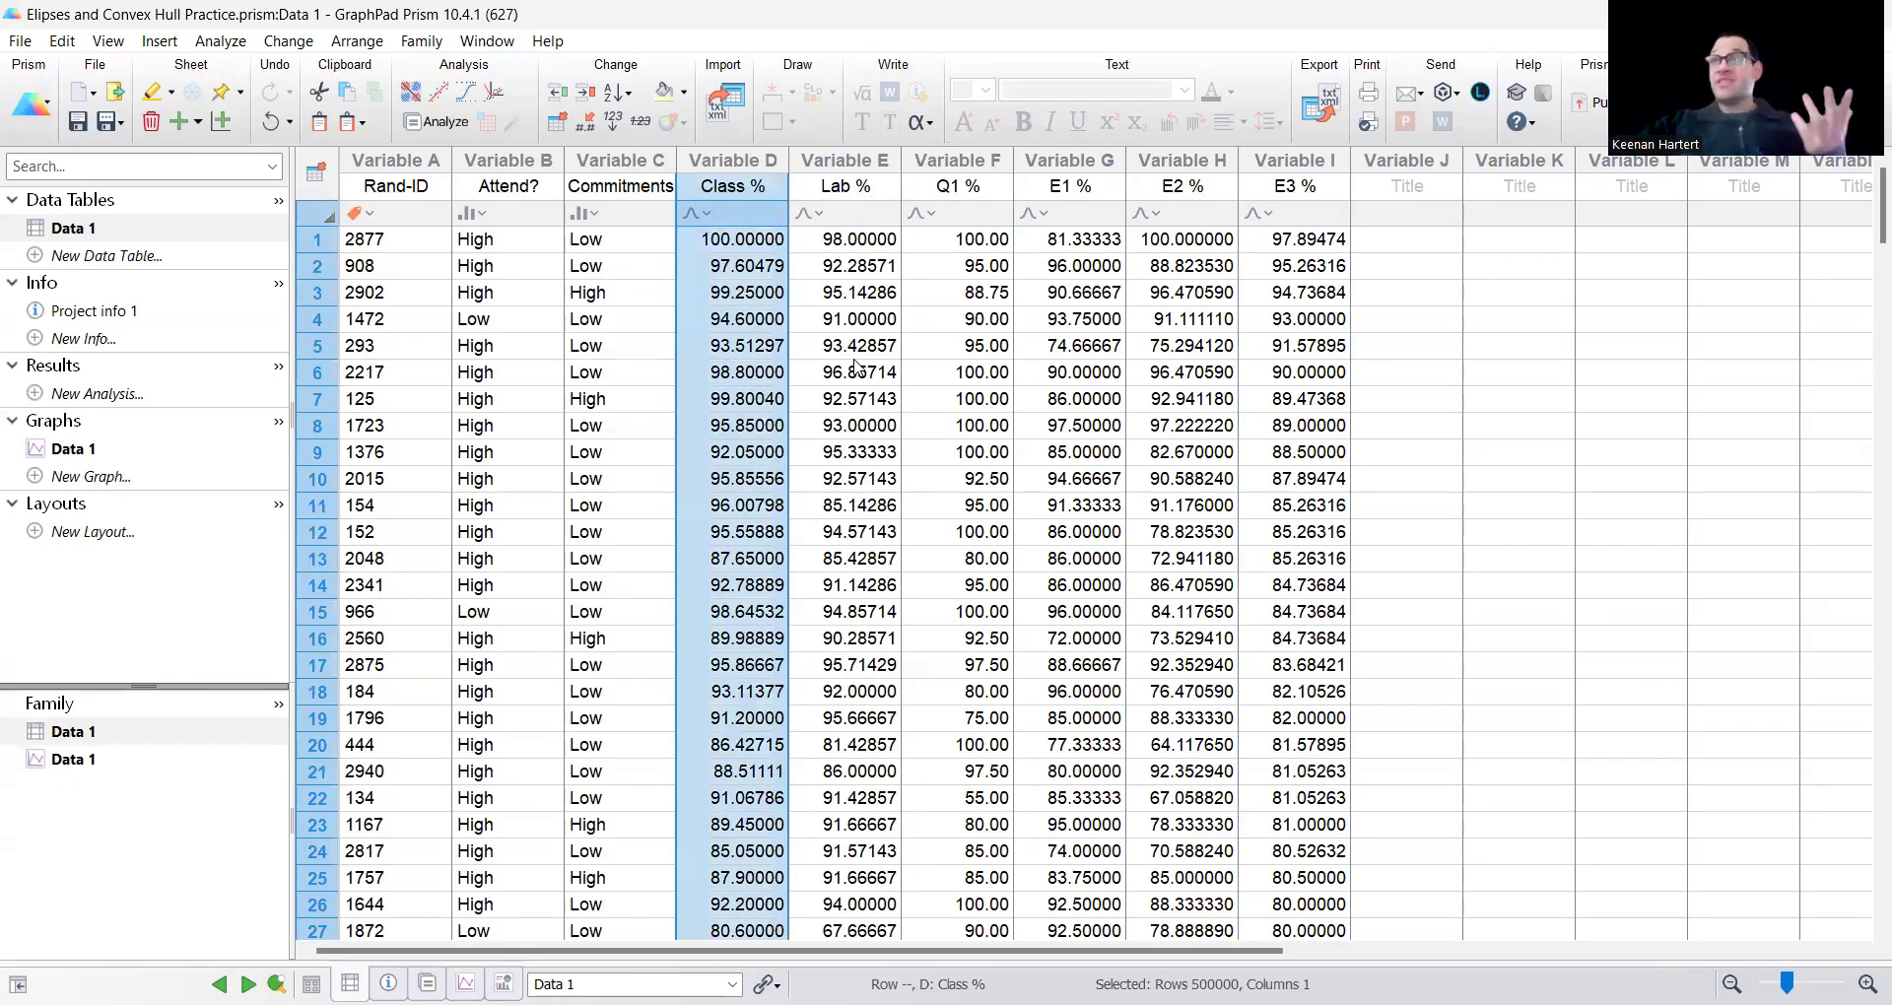
click(855, 161)
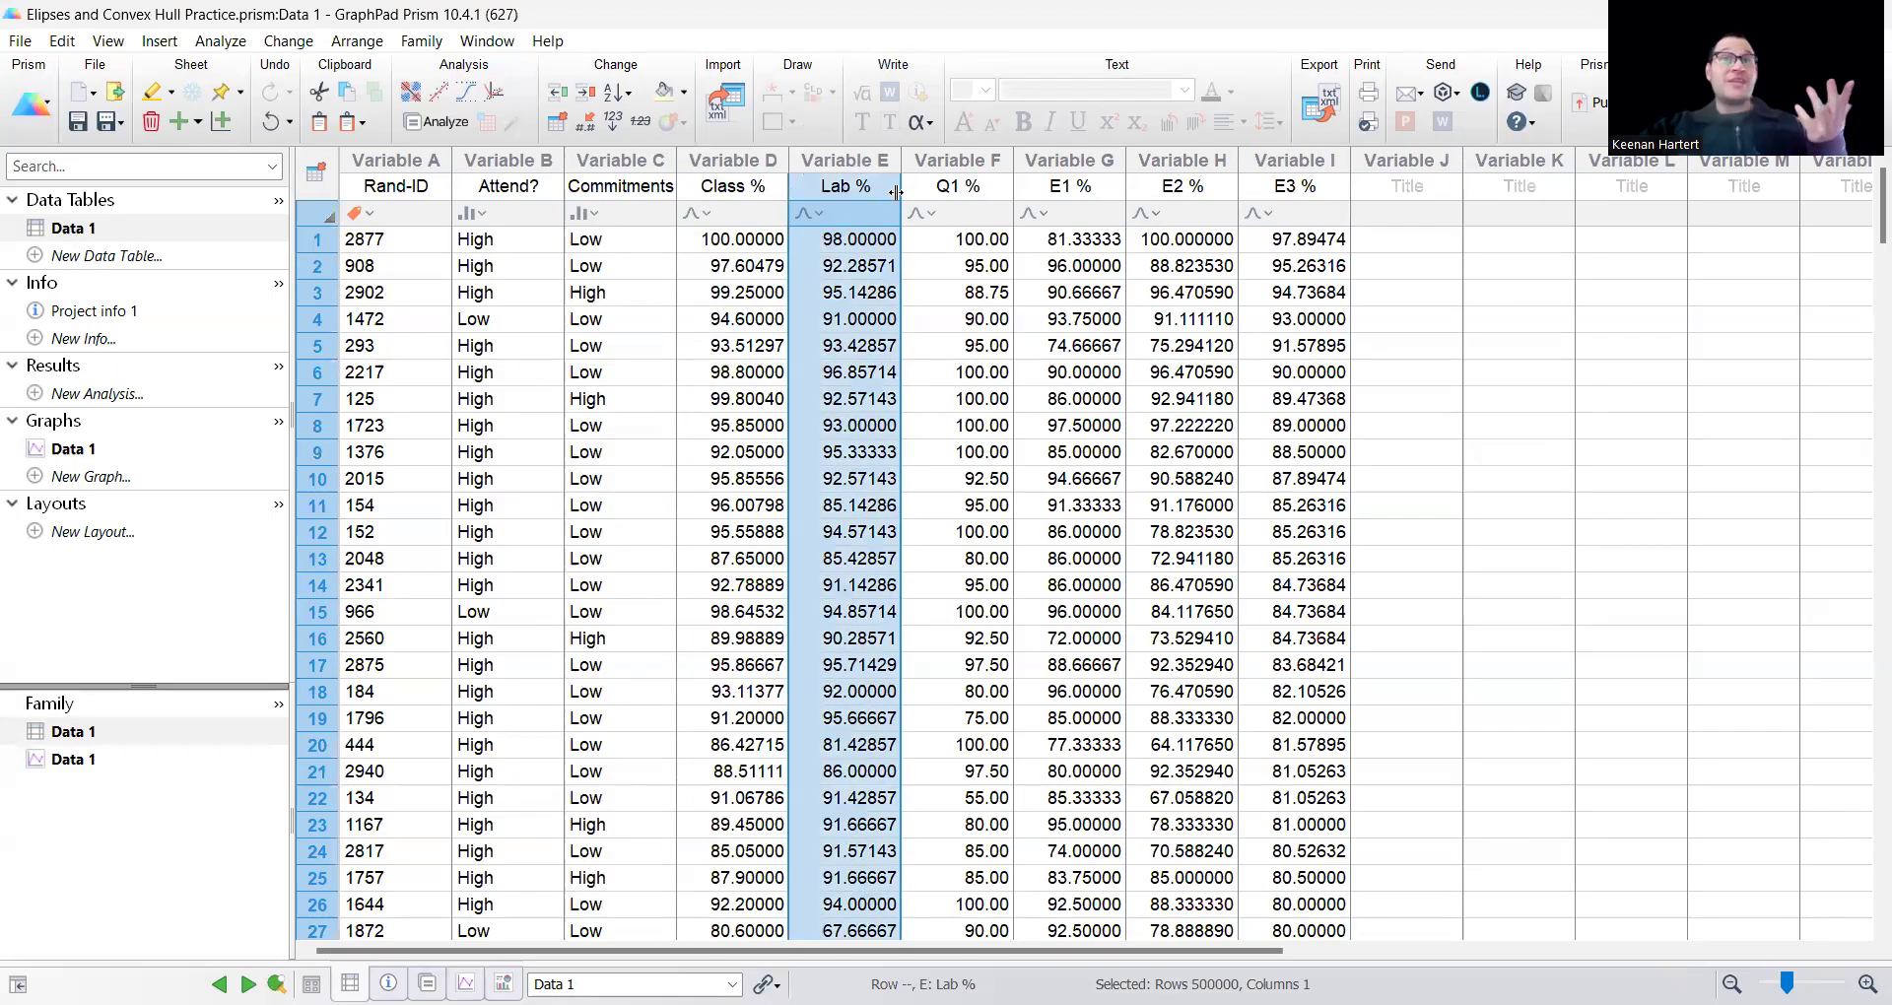
click(966, 166)
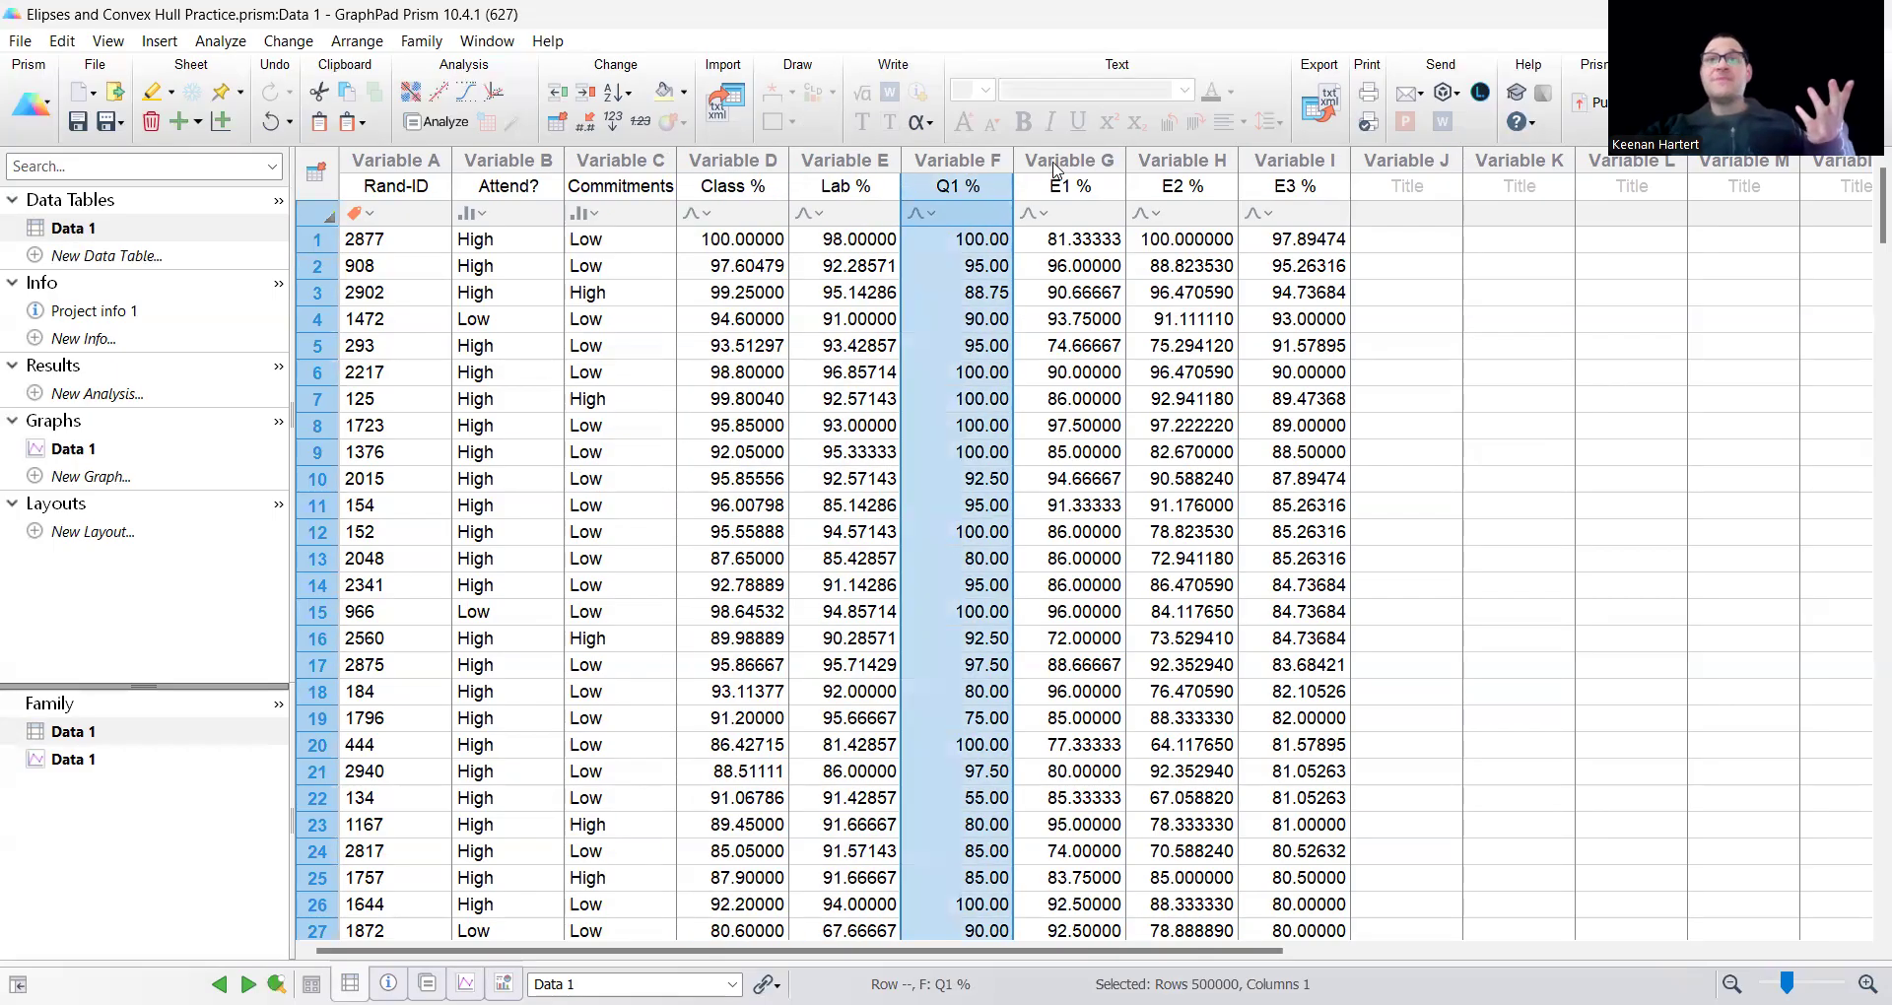
drag(1054, 169, 1277, 164)
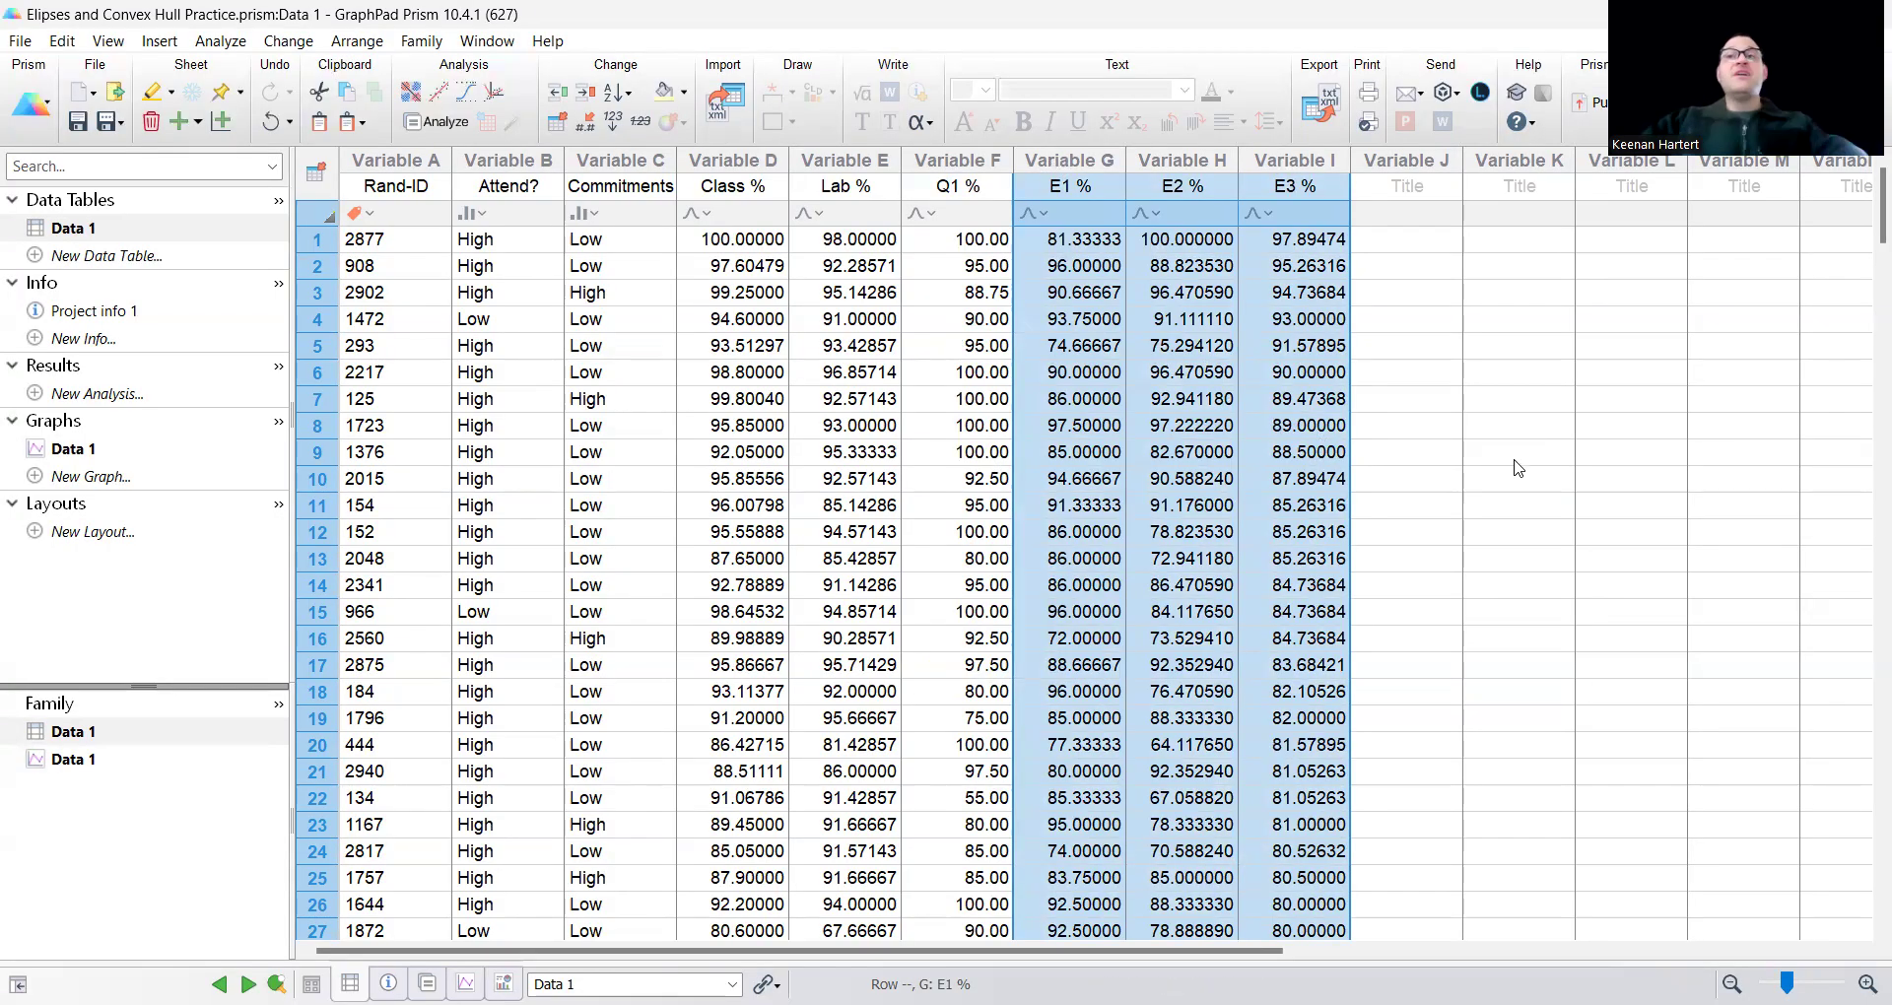
click(1517, 463)
Open the Data 1 graph and set its Y axis variable to Class %.
click(168, 449)
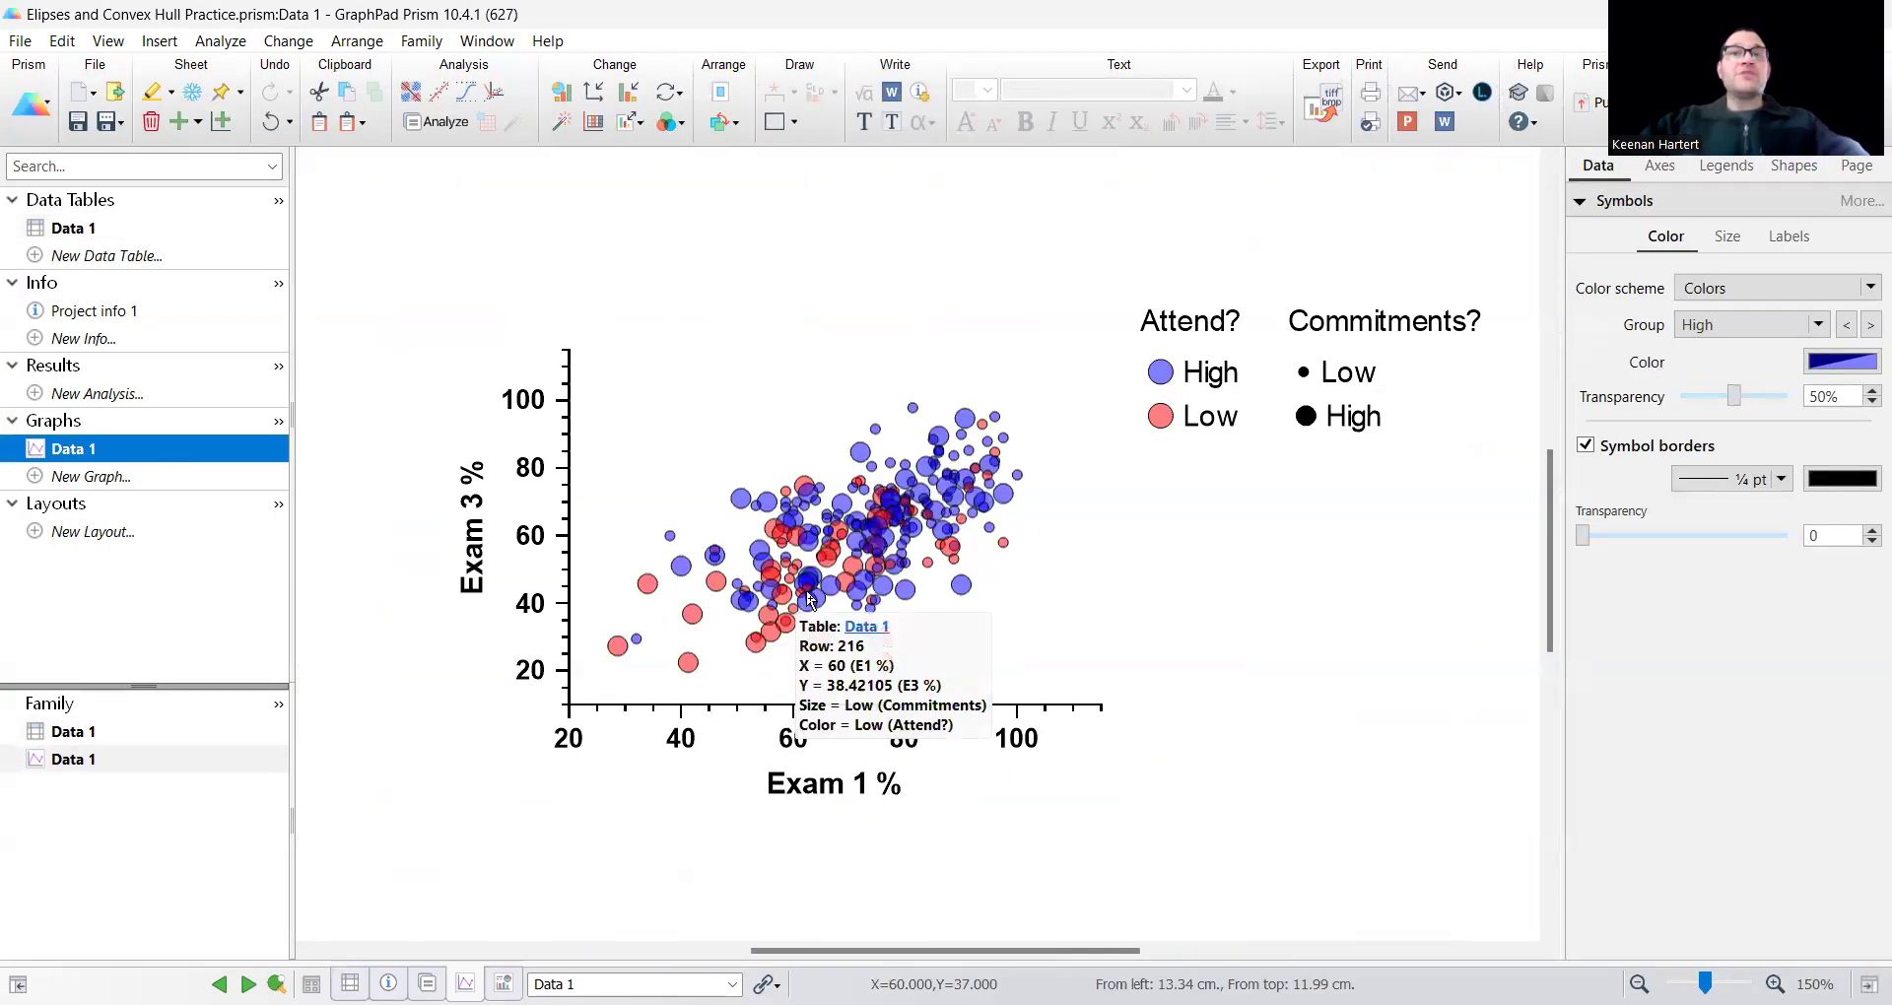
double_click(808, 598)
click(704, 110)
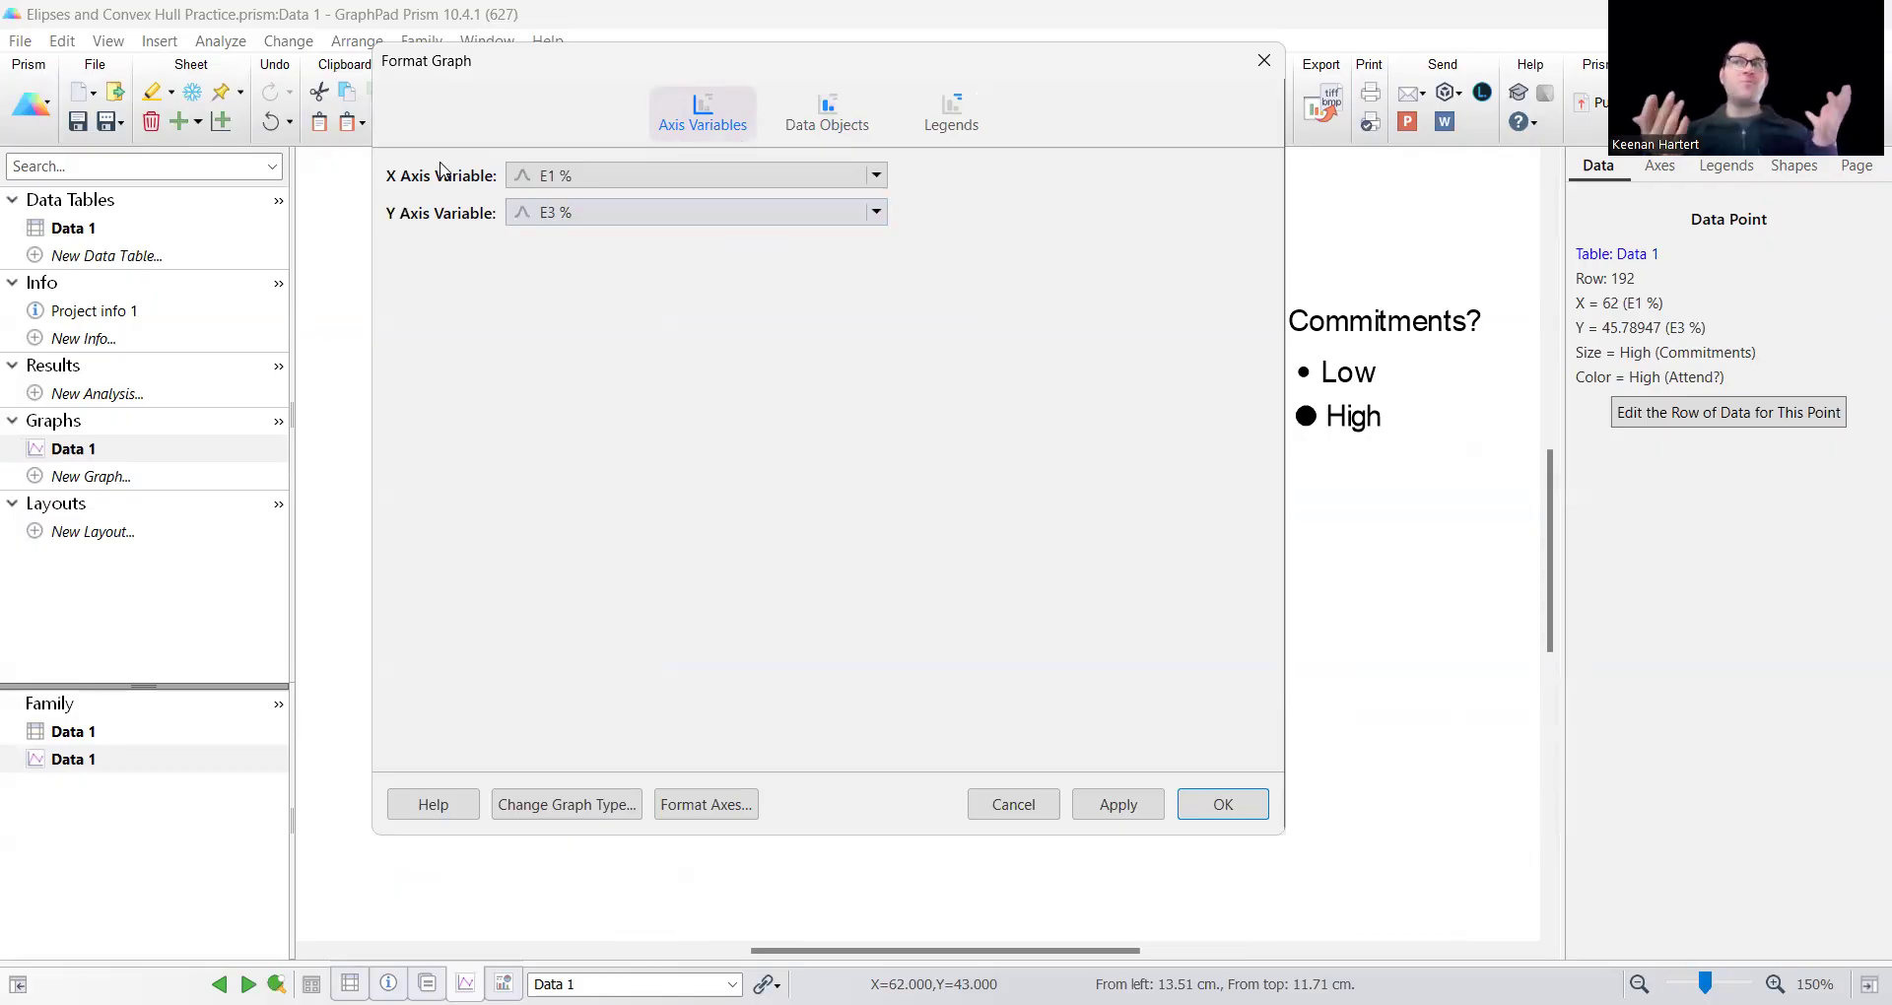
click(684, 216)
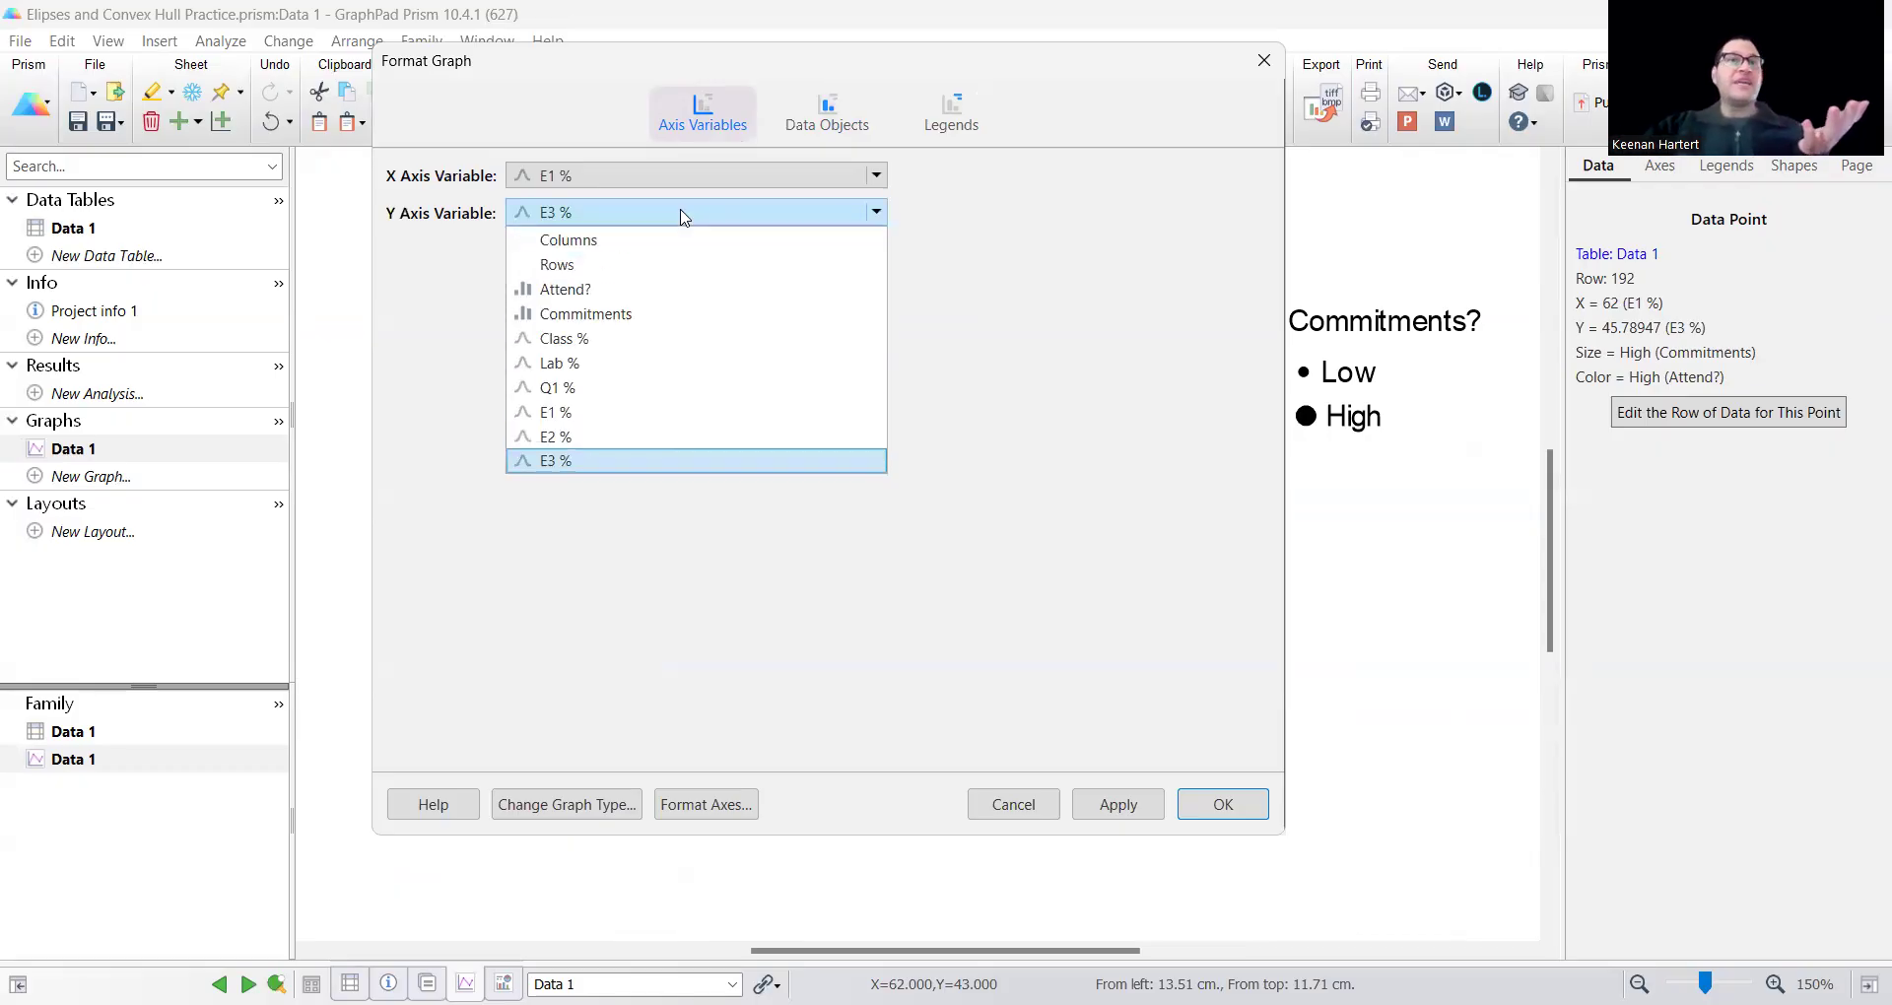
click(599, 342)
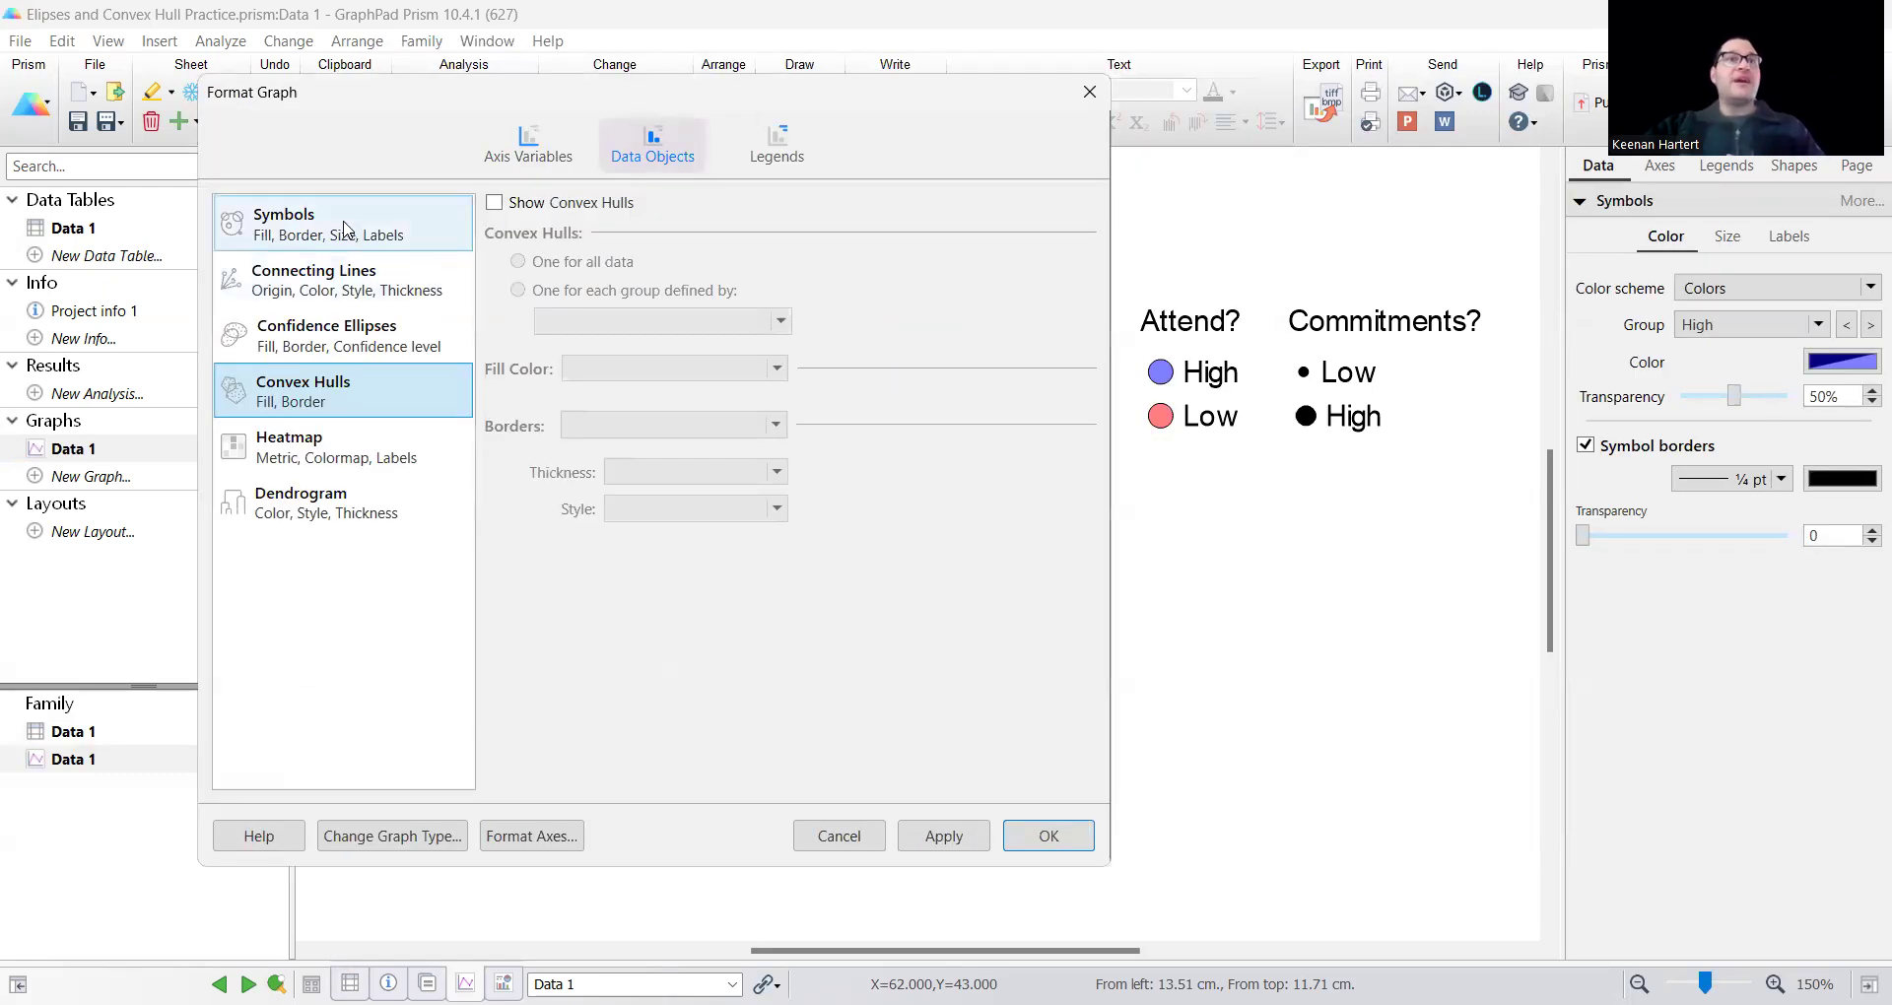
click(350, 223)
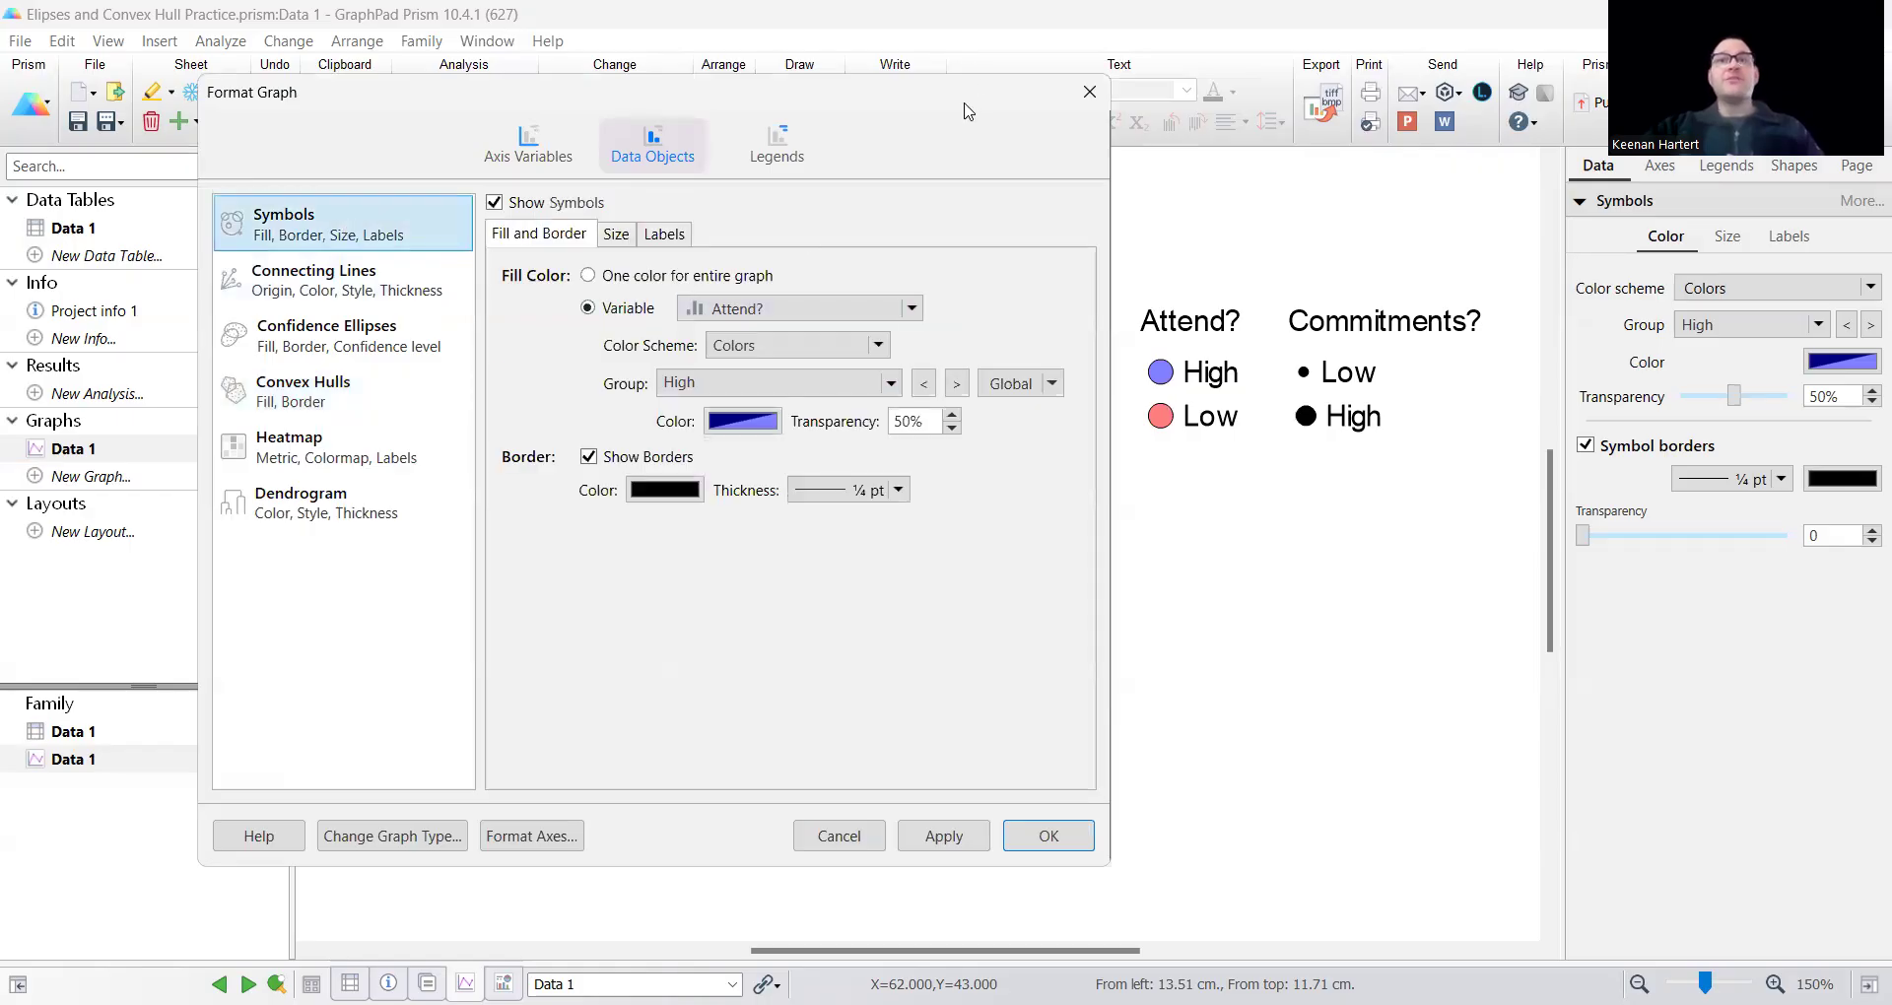
drag(963, 111, 504, 150)
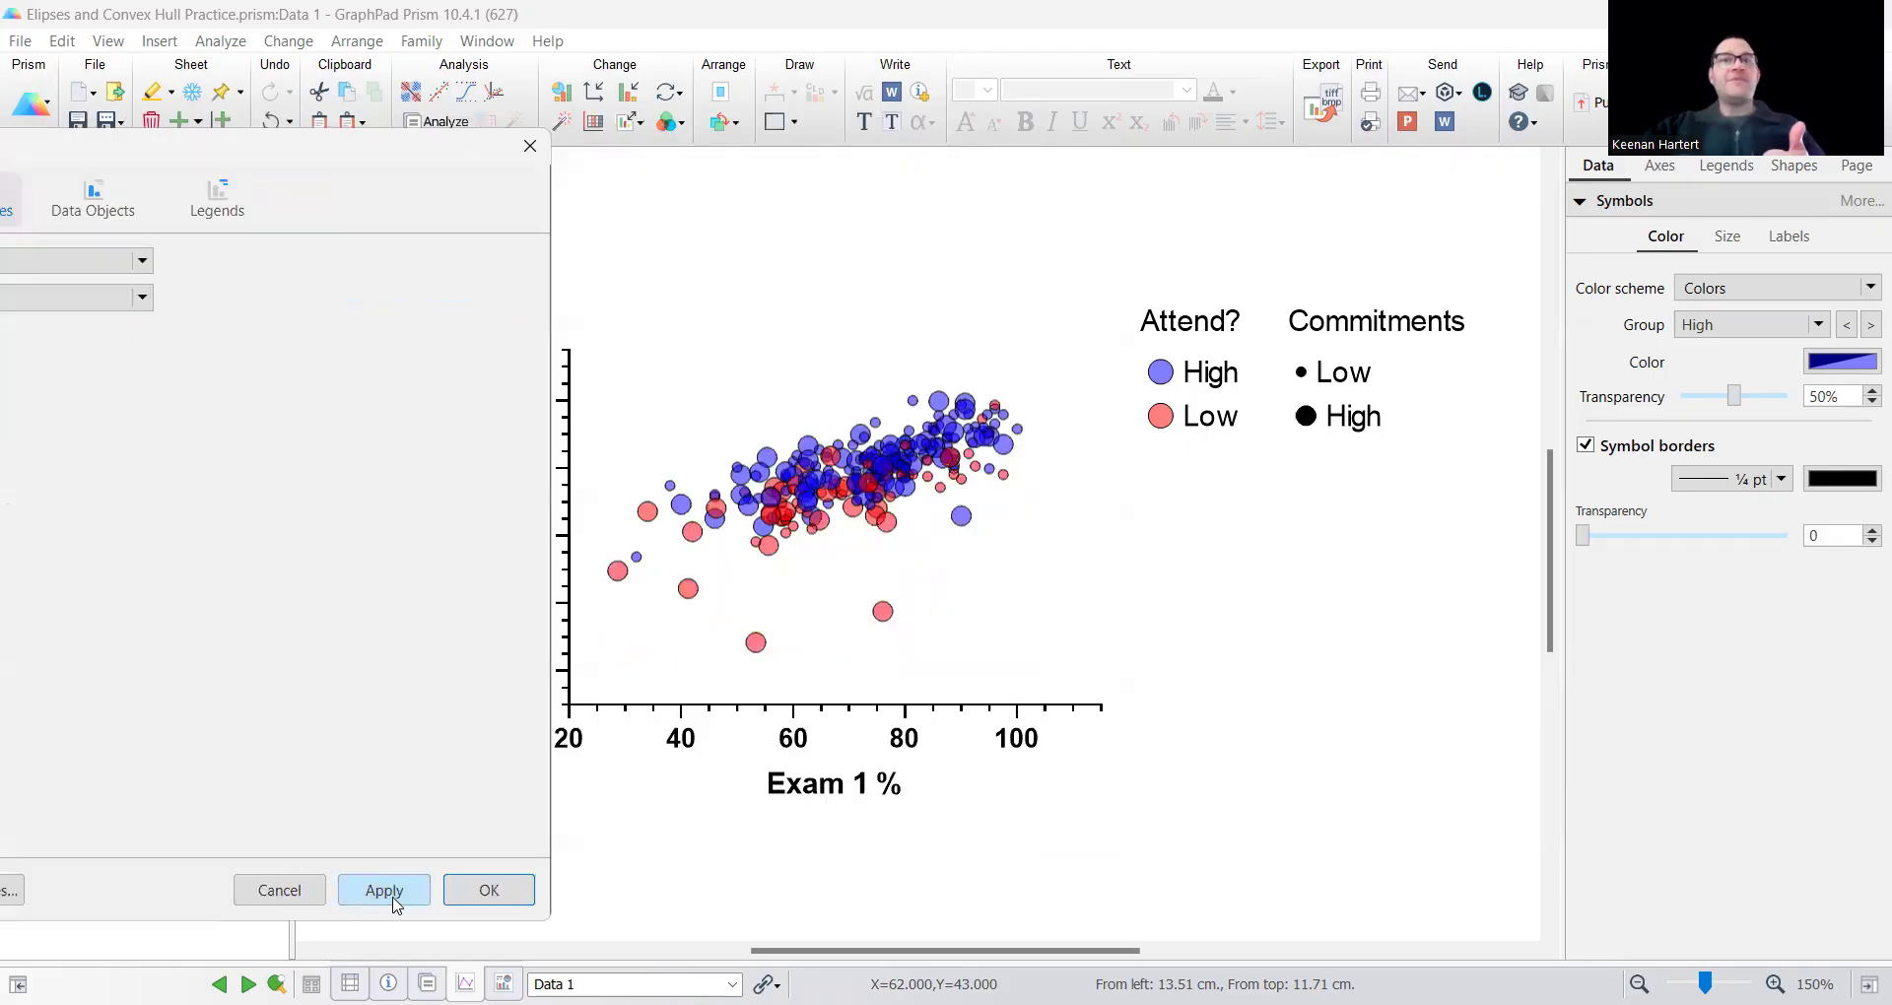
click(490, 891)
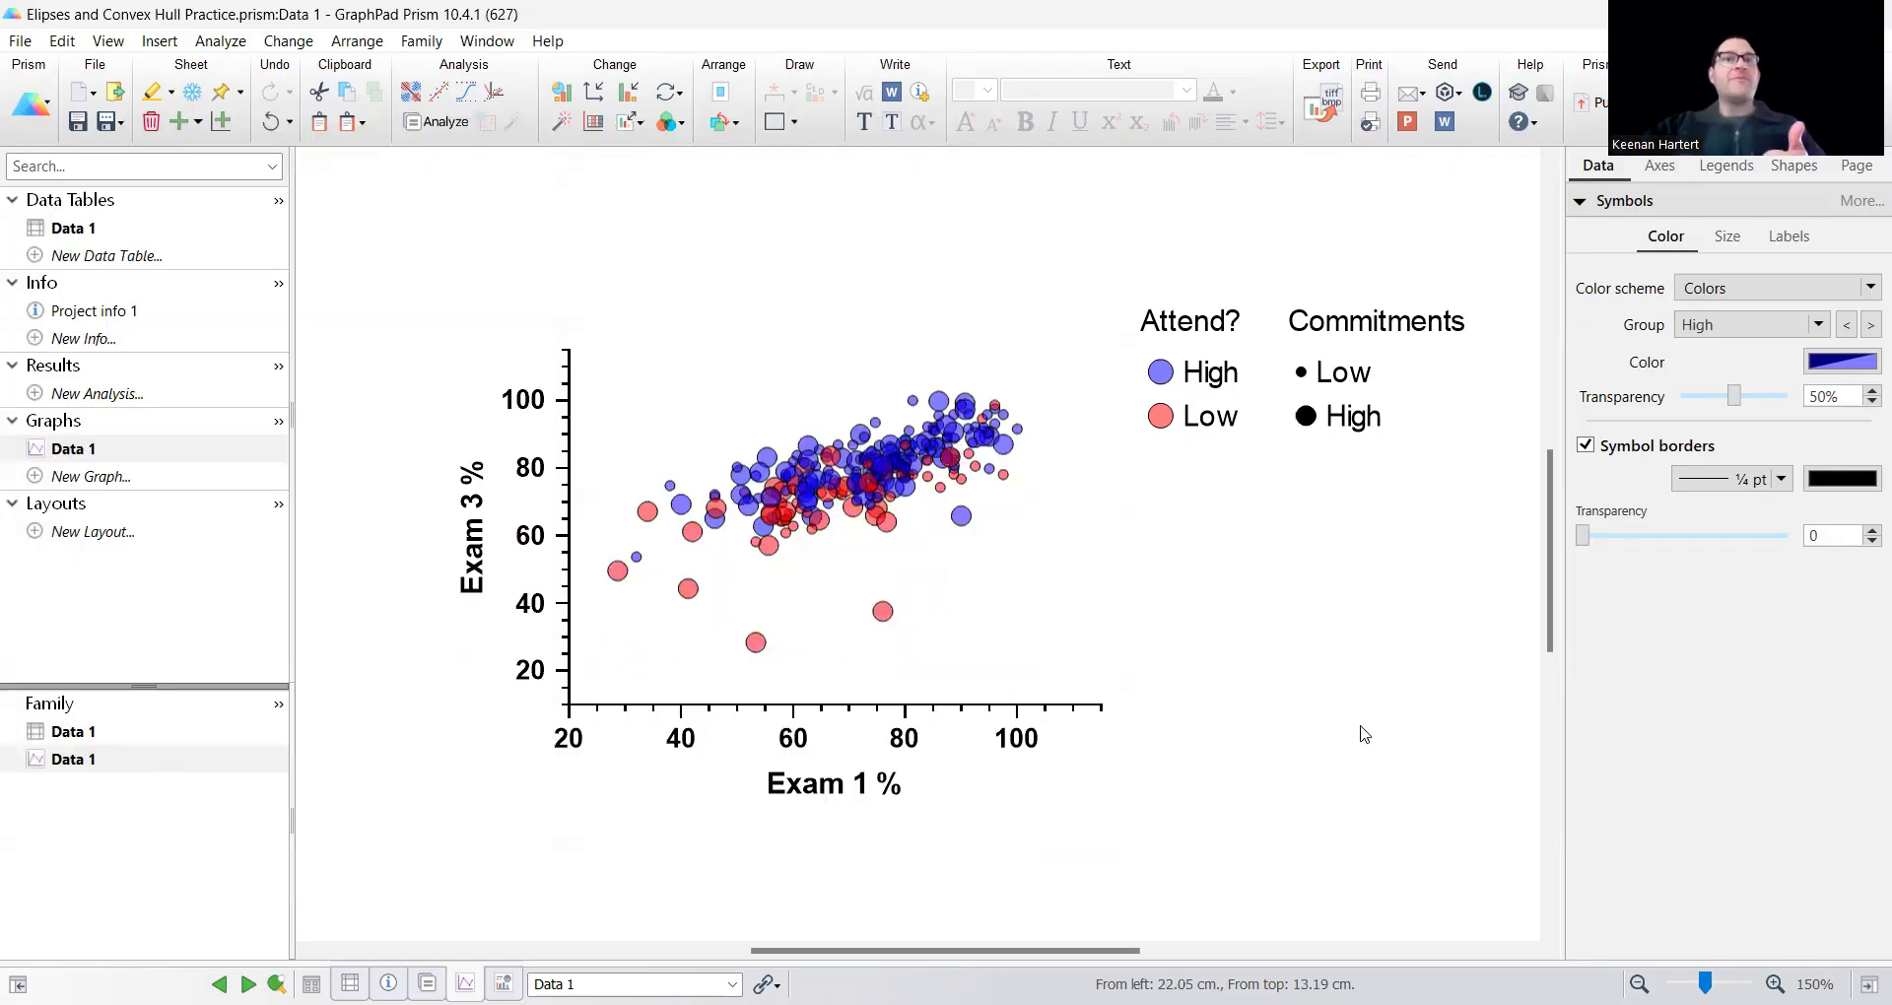
Retitle the graph's Y axis as "Class %".
click(472, 567)
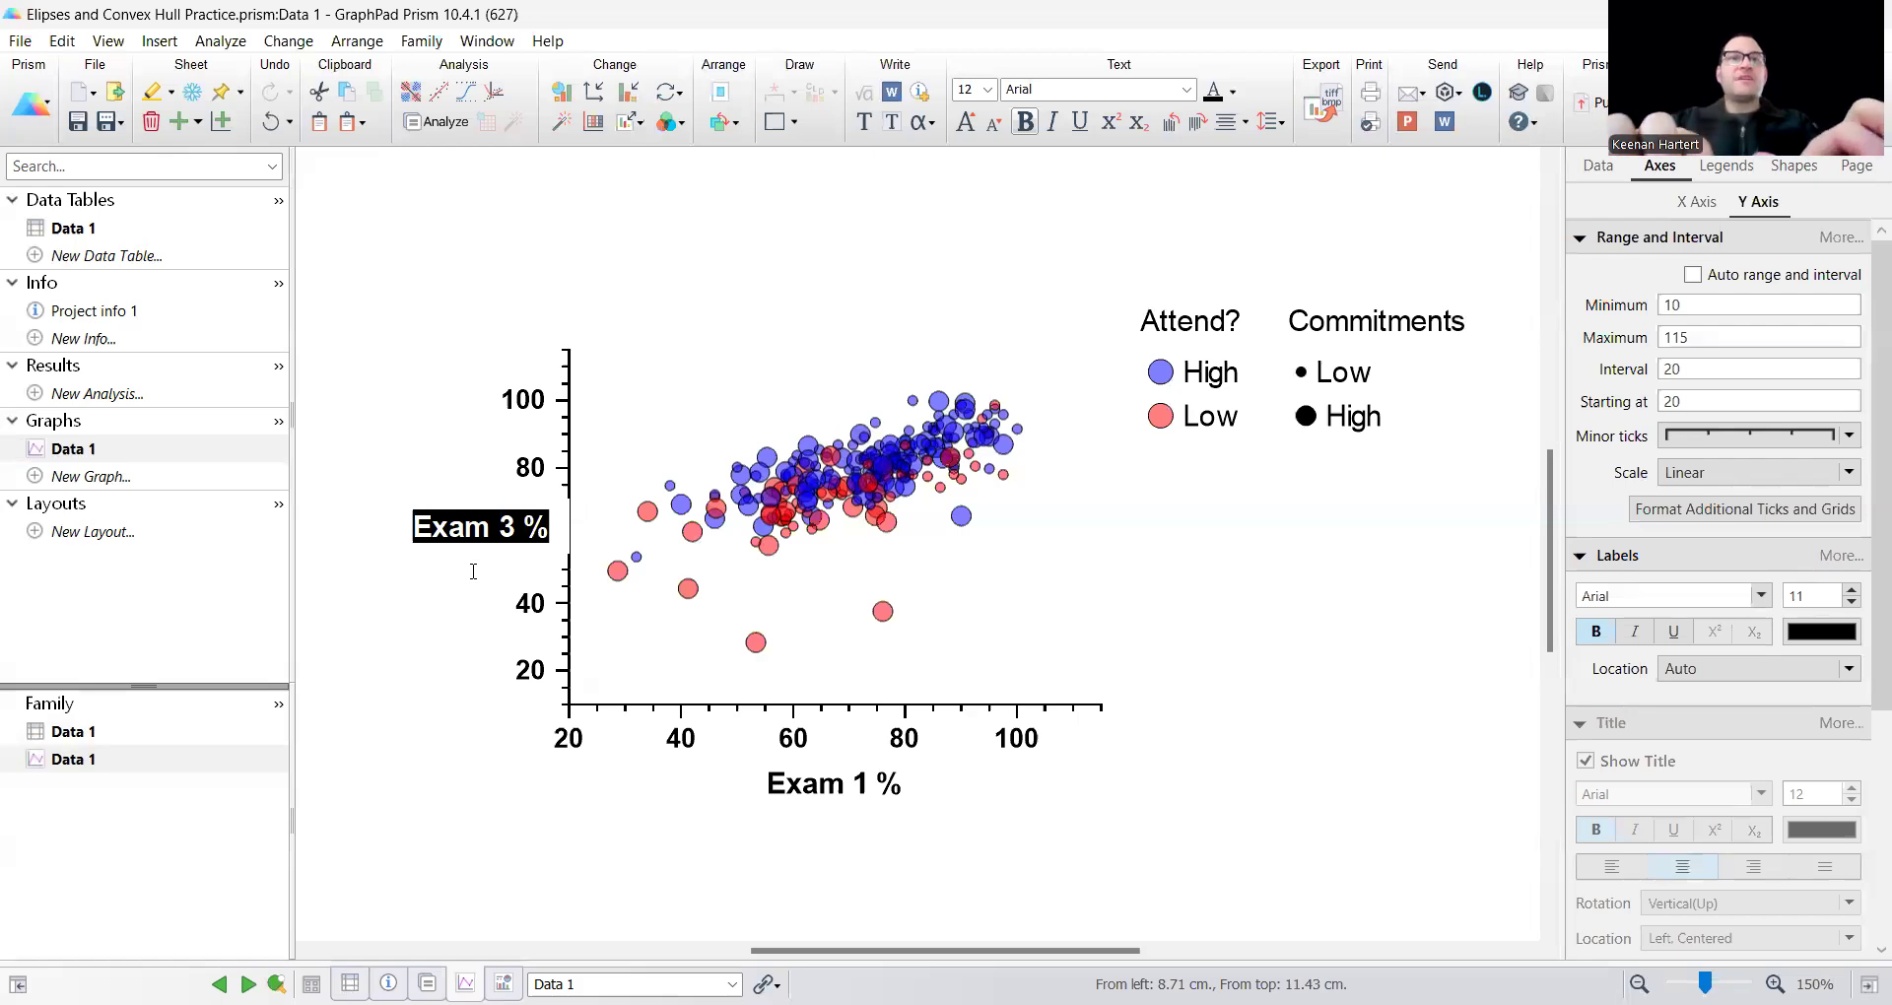
text(Class %)
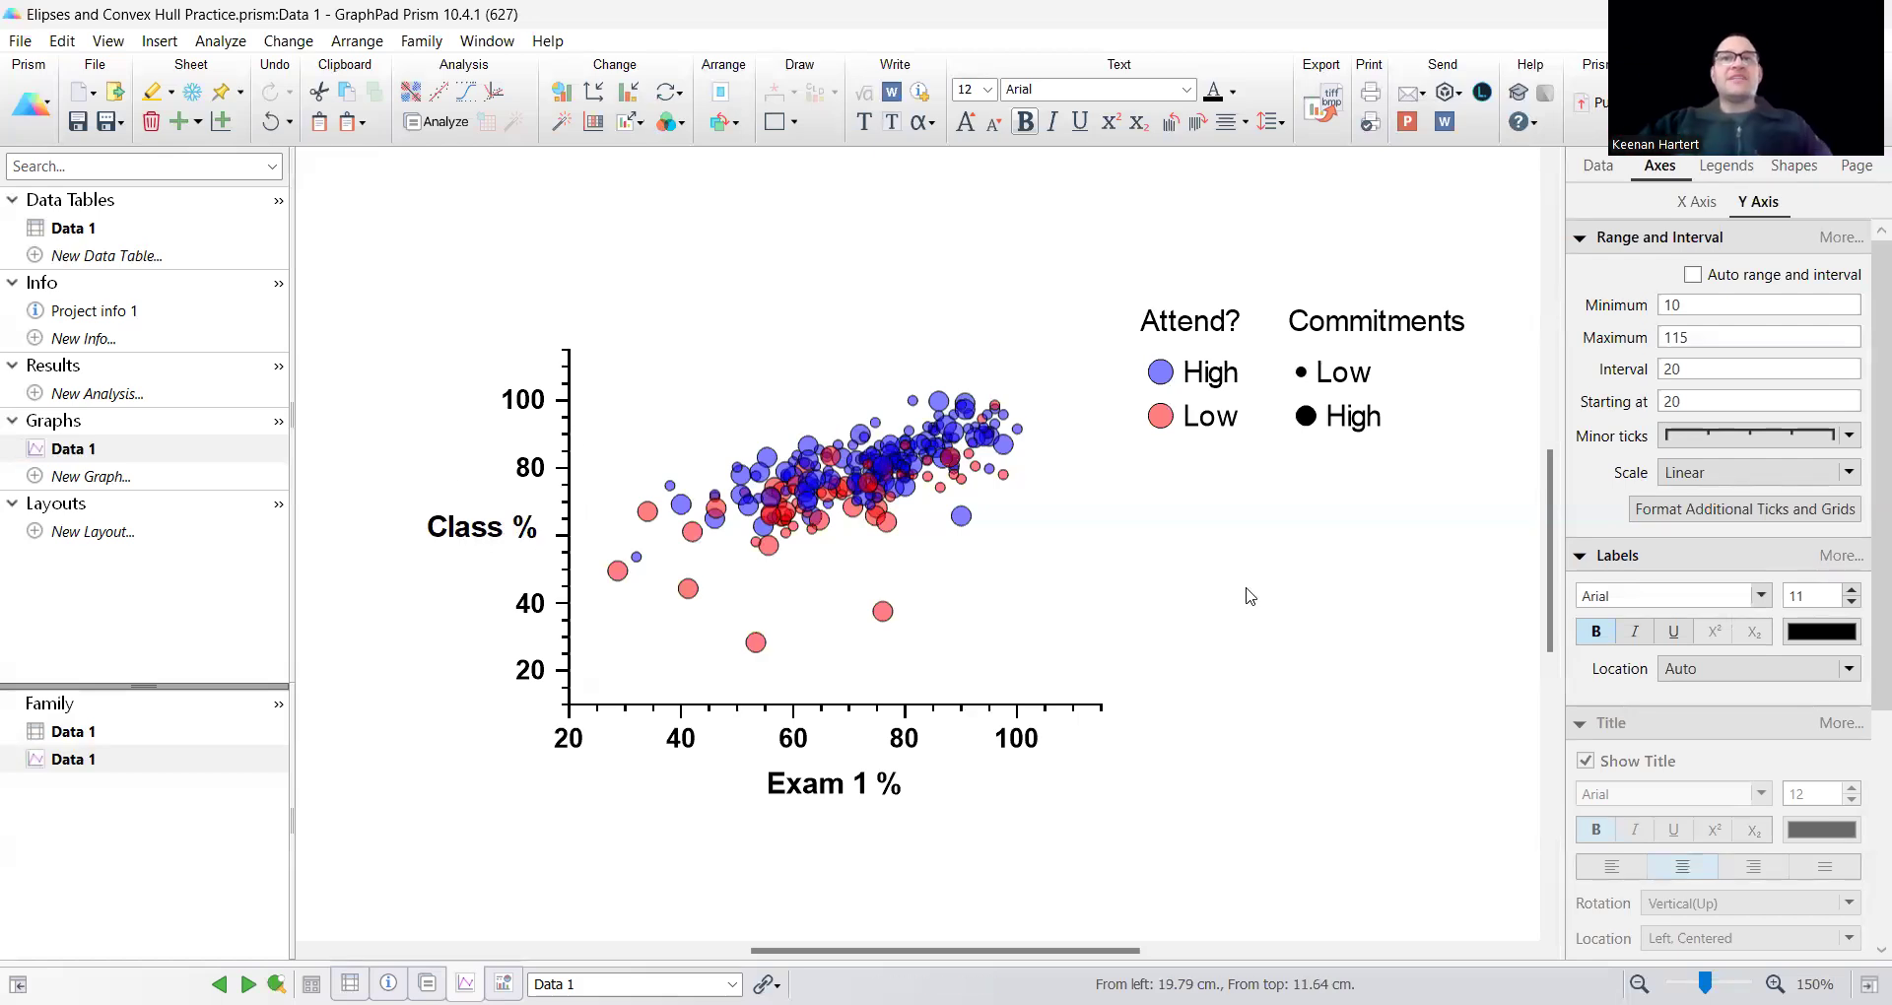
click(1246, 588)
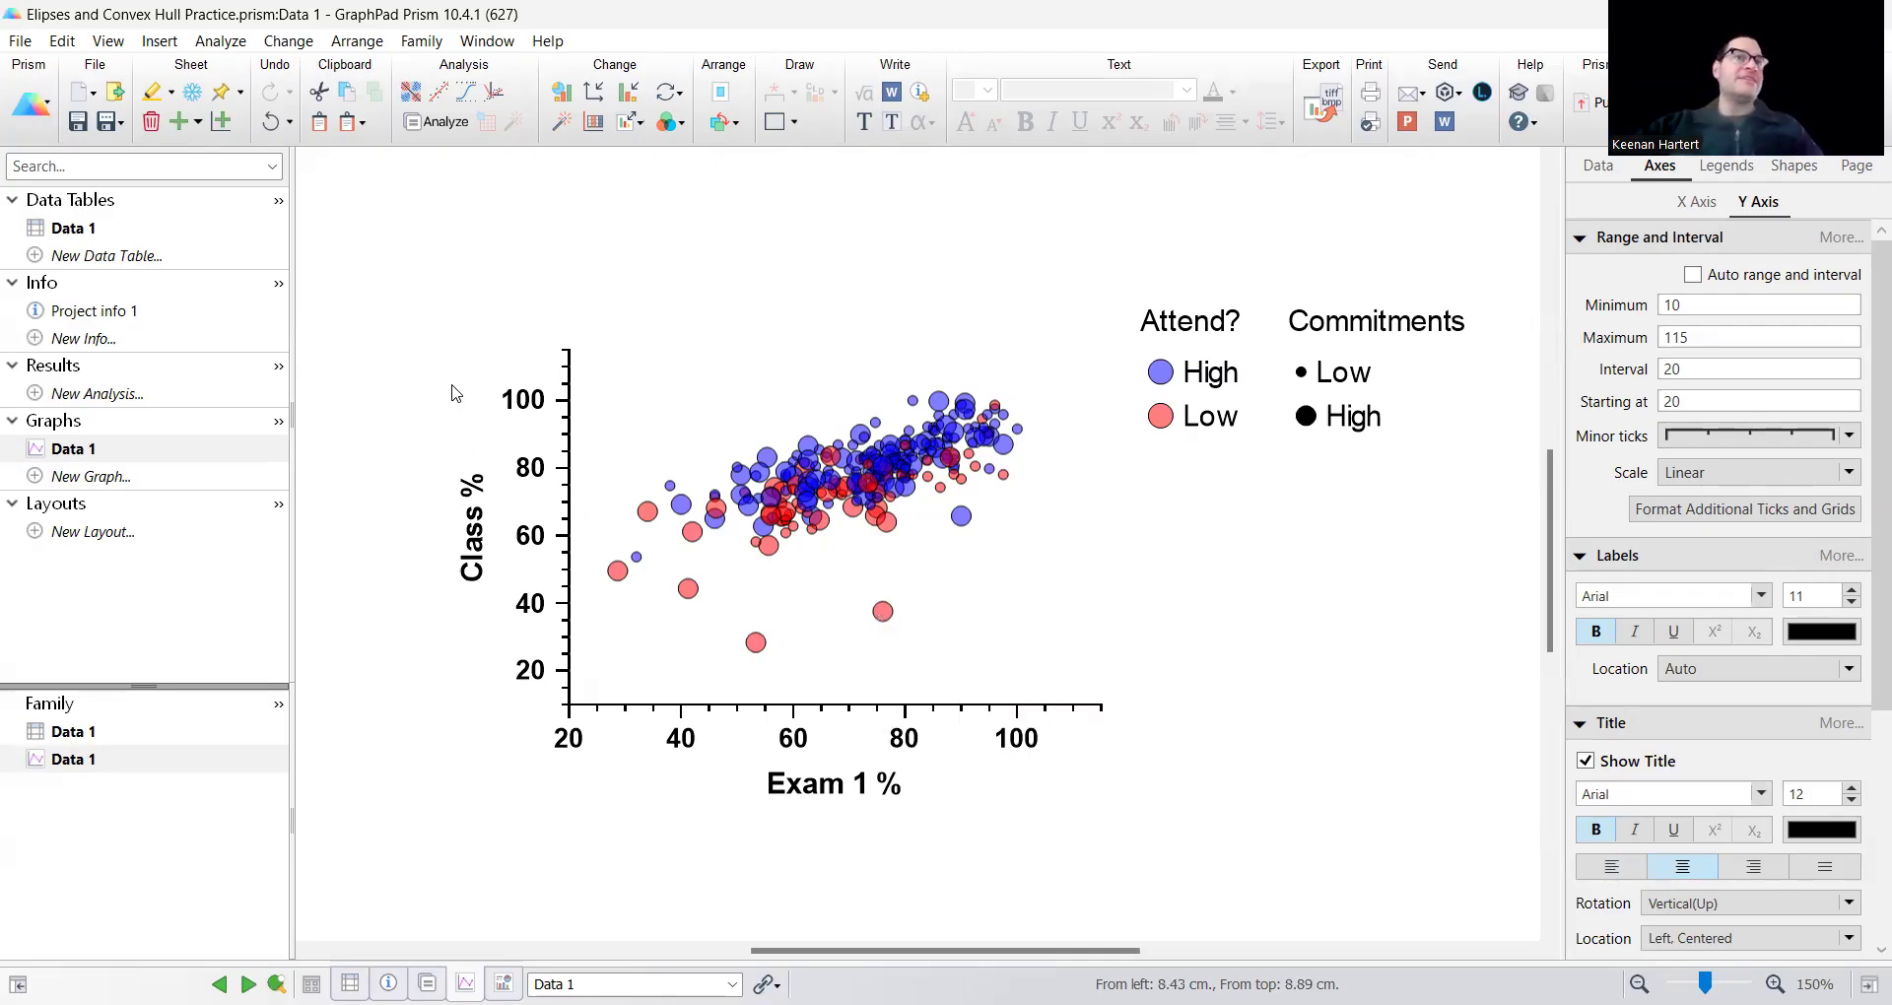
Undo the Y axis title edit and the change of Y axis variable.
key(ctrl+z)
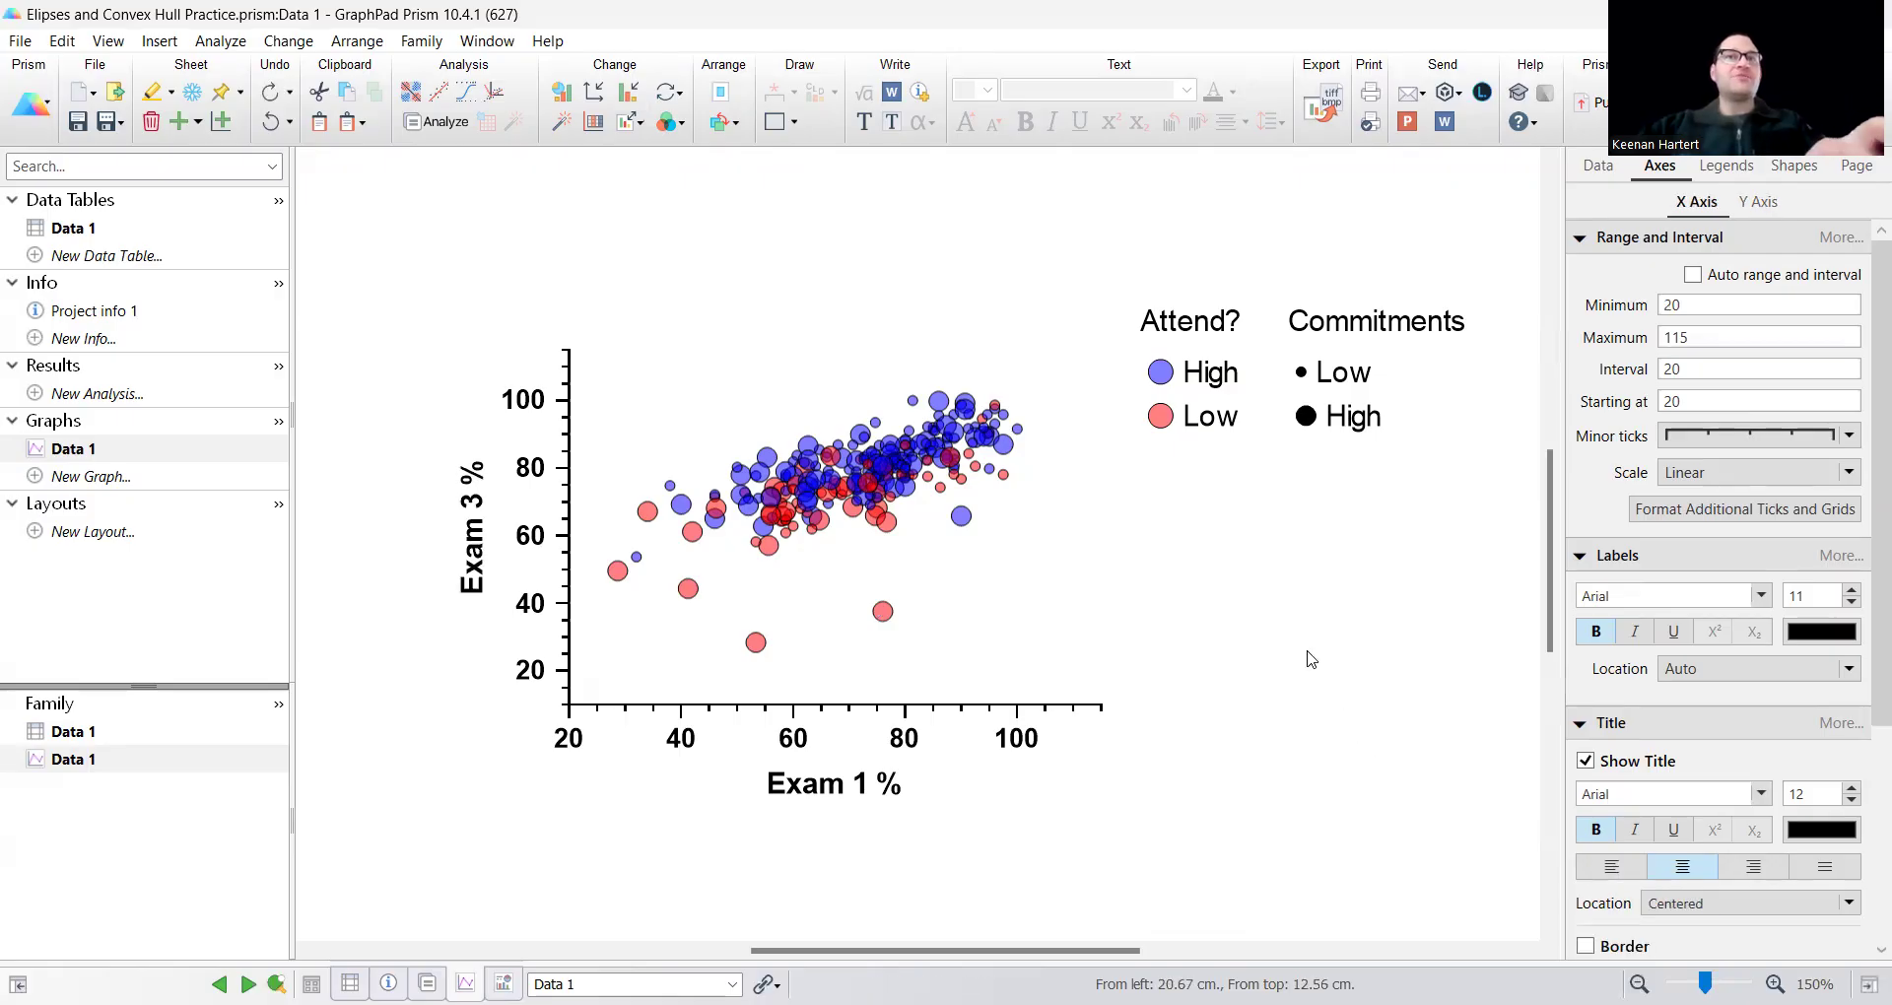
key(ctrl+z)
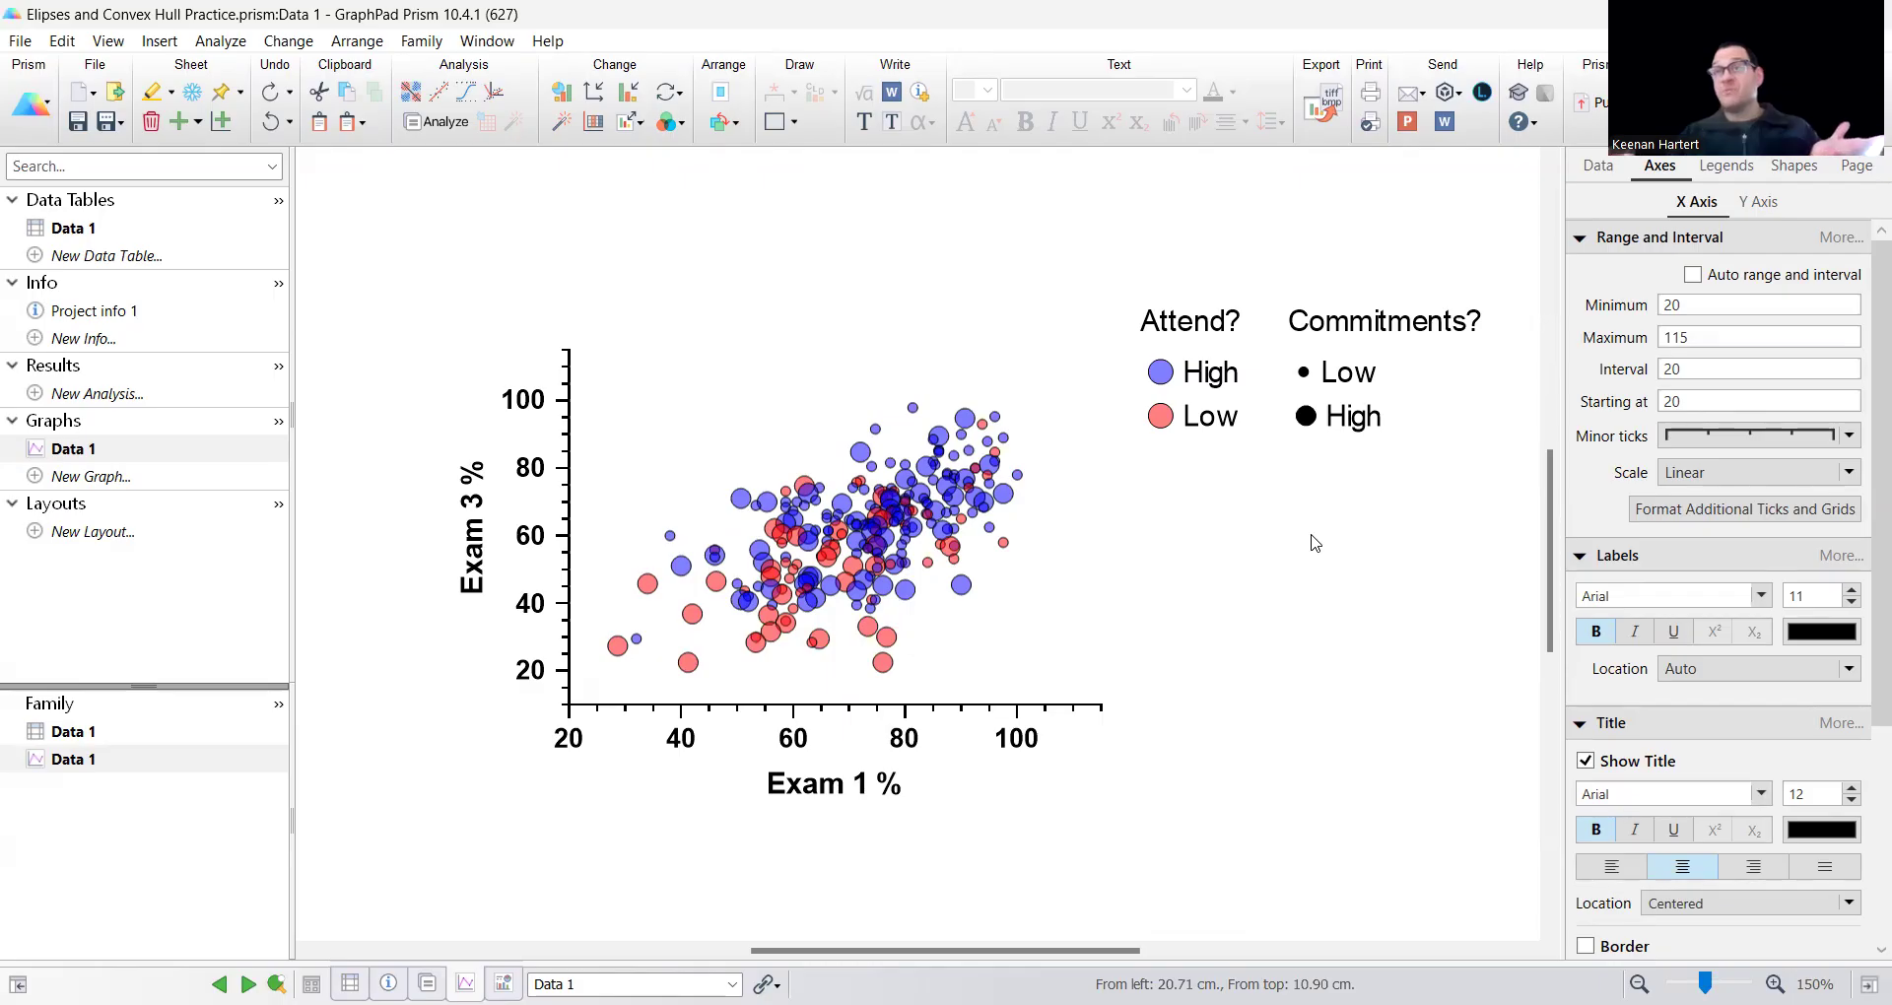
click(1679, 305)
click(1715, 335)
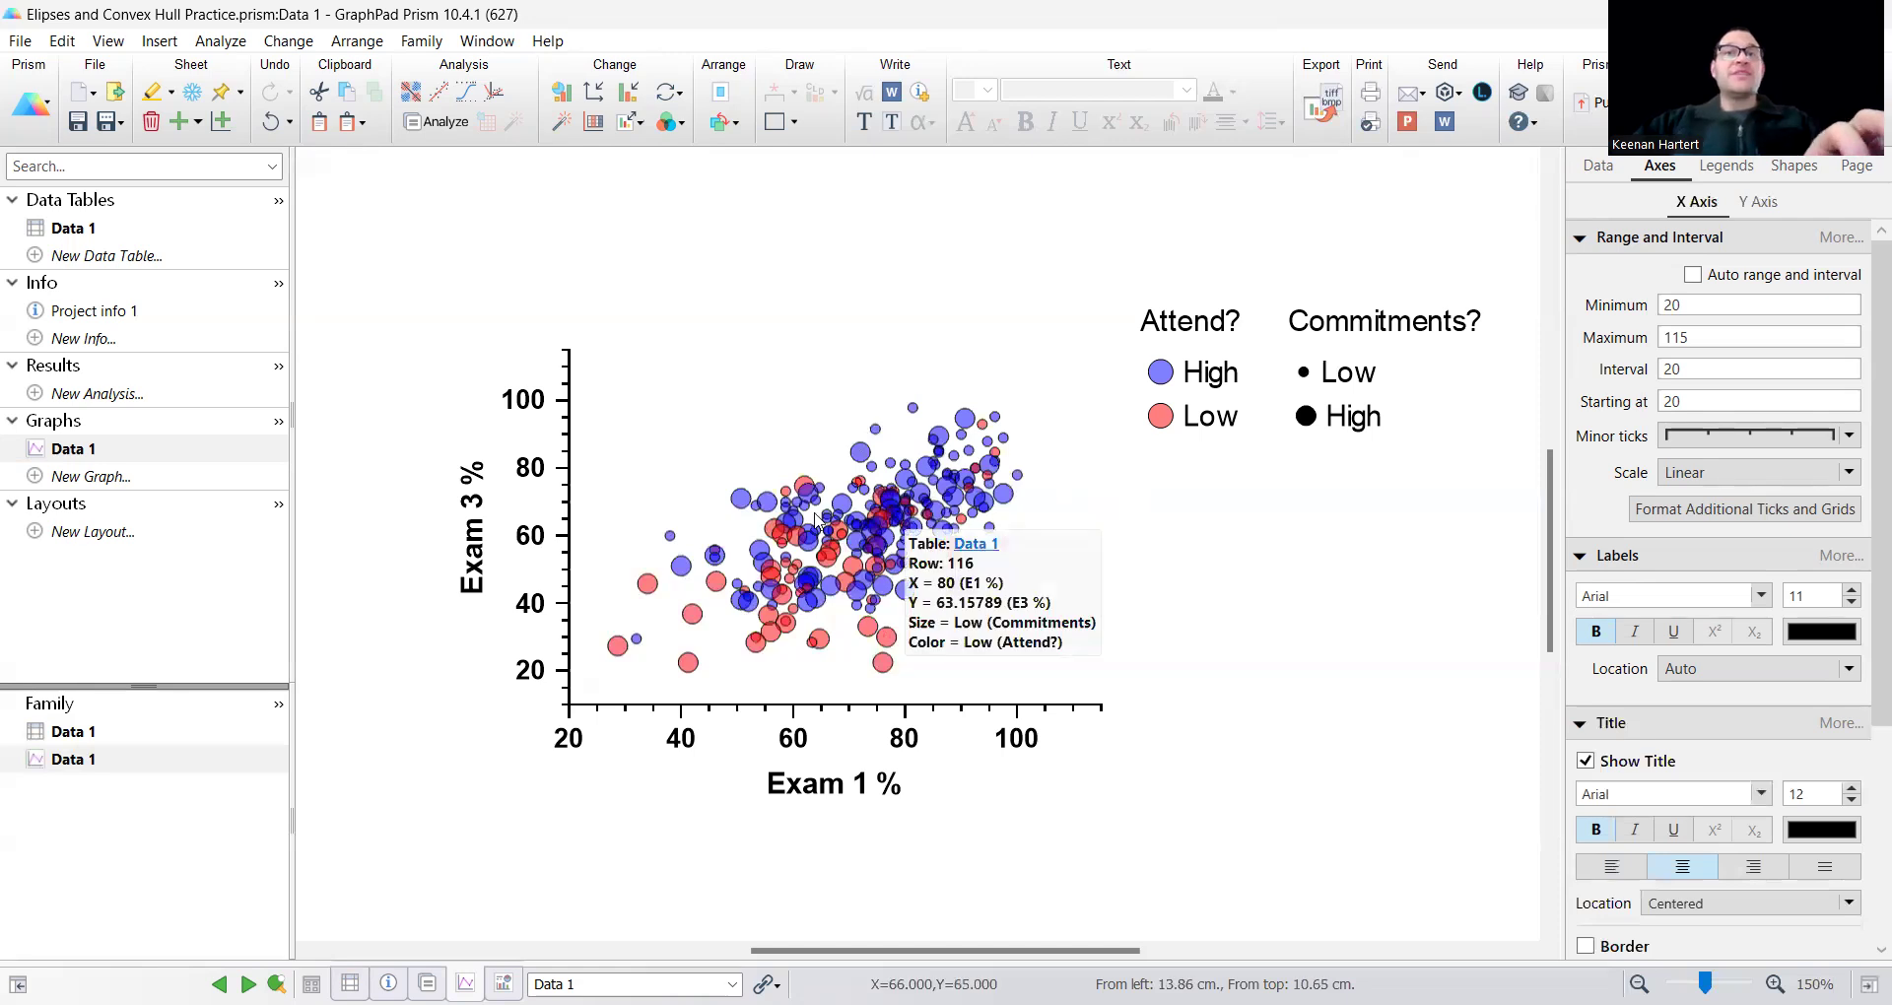
Examine the overlap of the High and Low attendance points and the outlying points on the scatter plot up close.
scroll(1099, 628, up, 3)
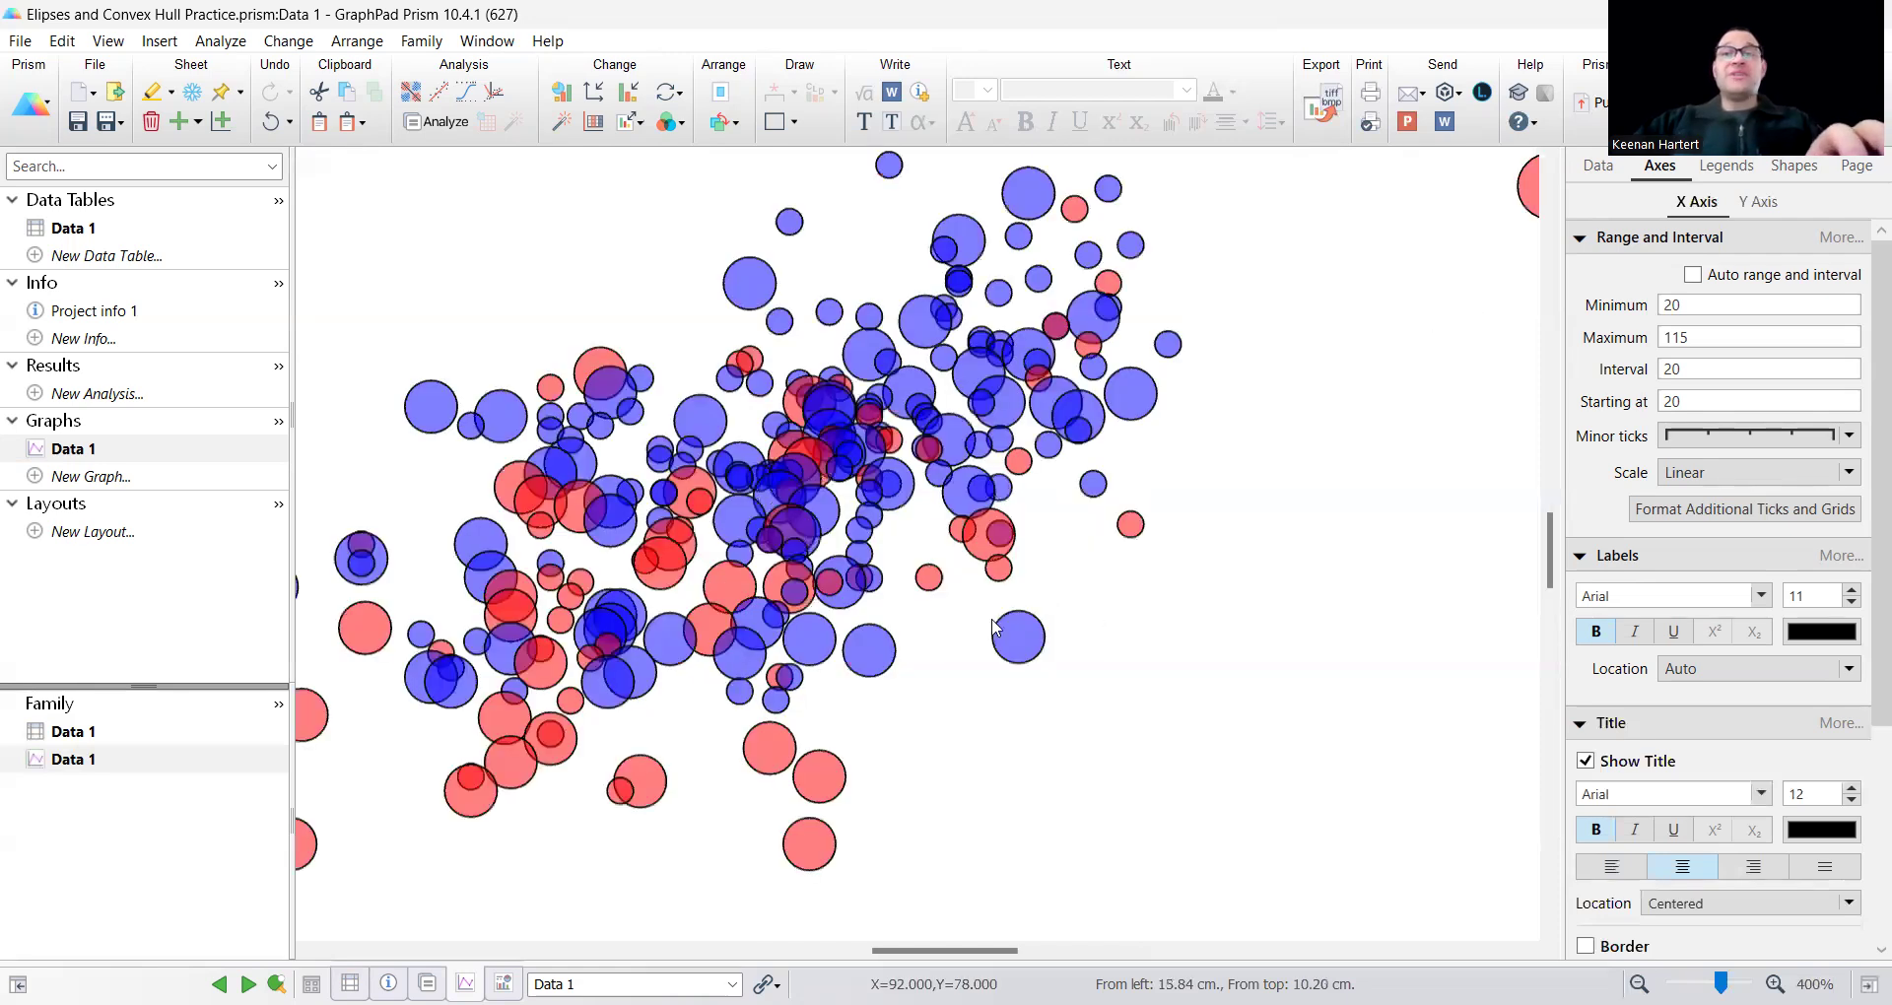
drag(892, 951, 867, 954)
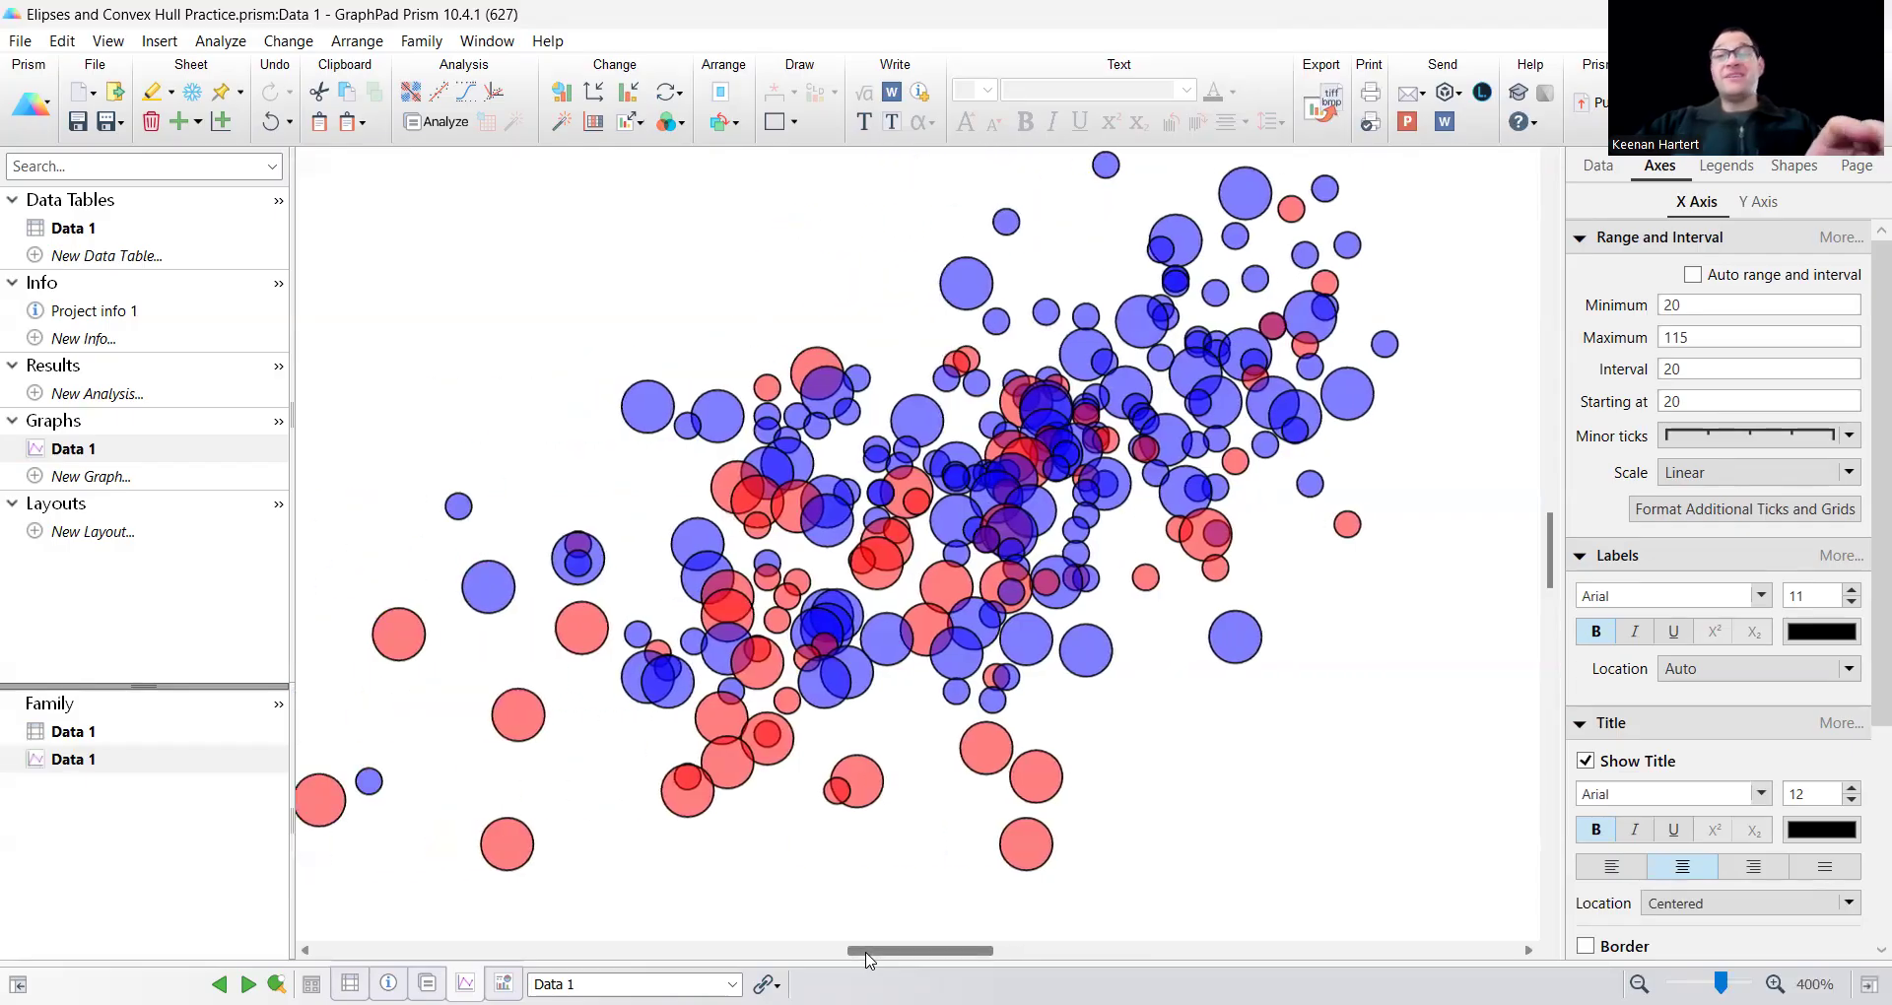
drag(867, 957, 857, 961)
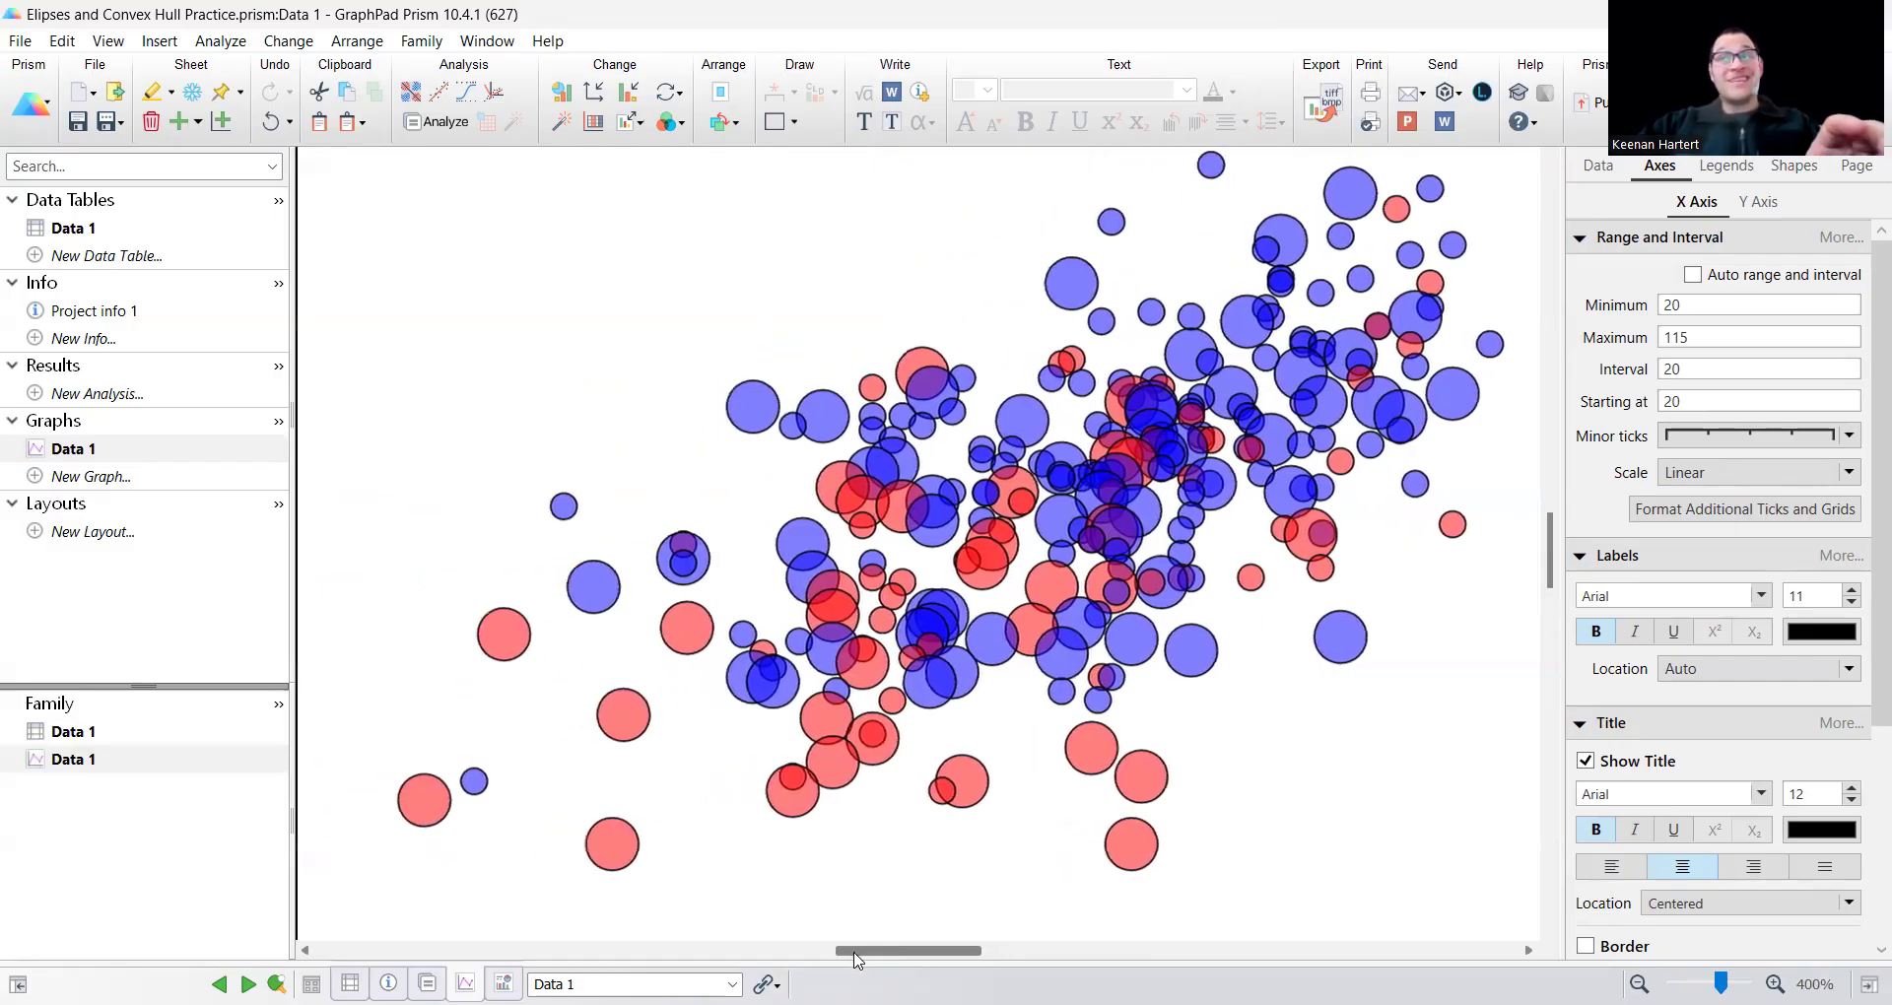
drag(857, 960, 871, 956)
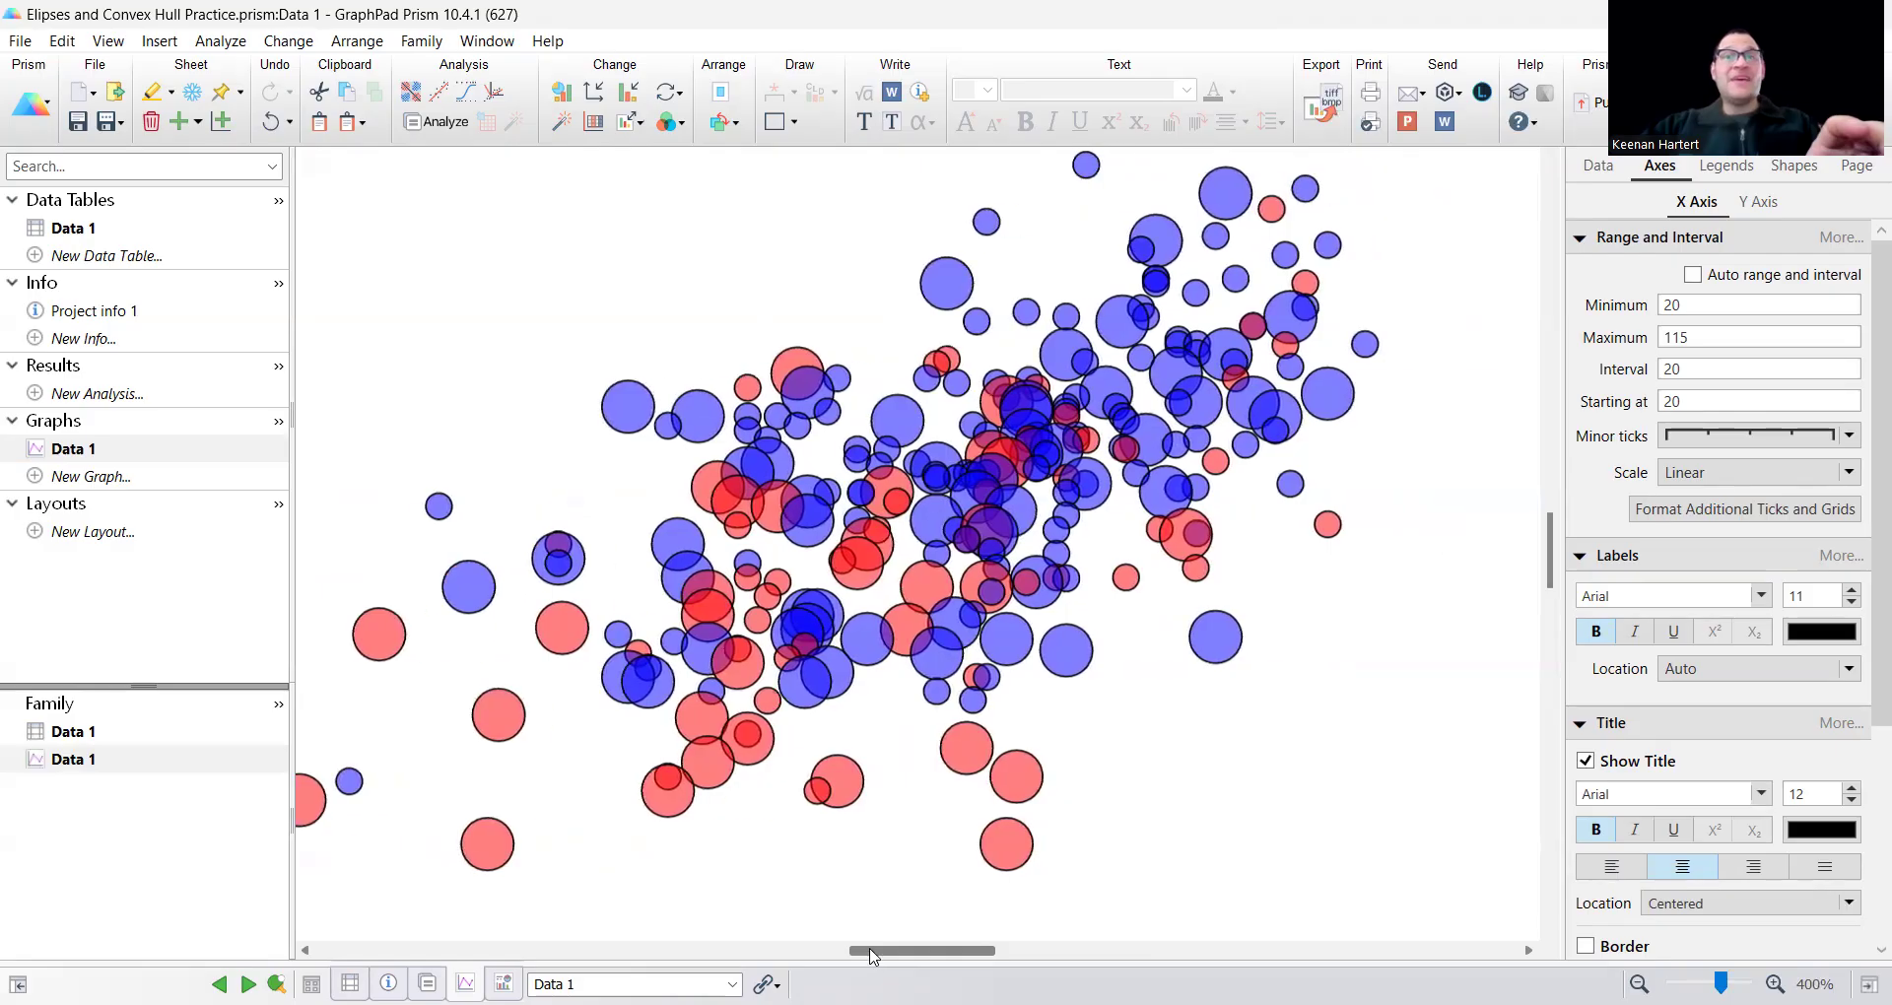
scroll(987, 524, down, 2)
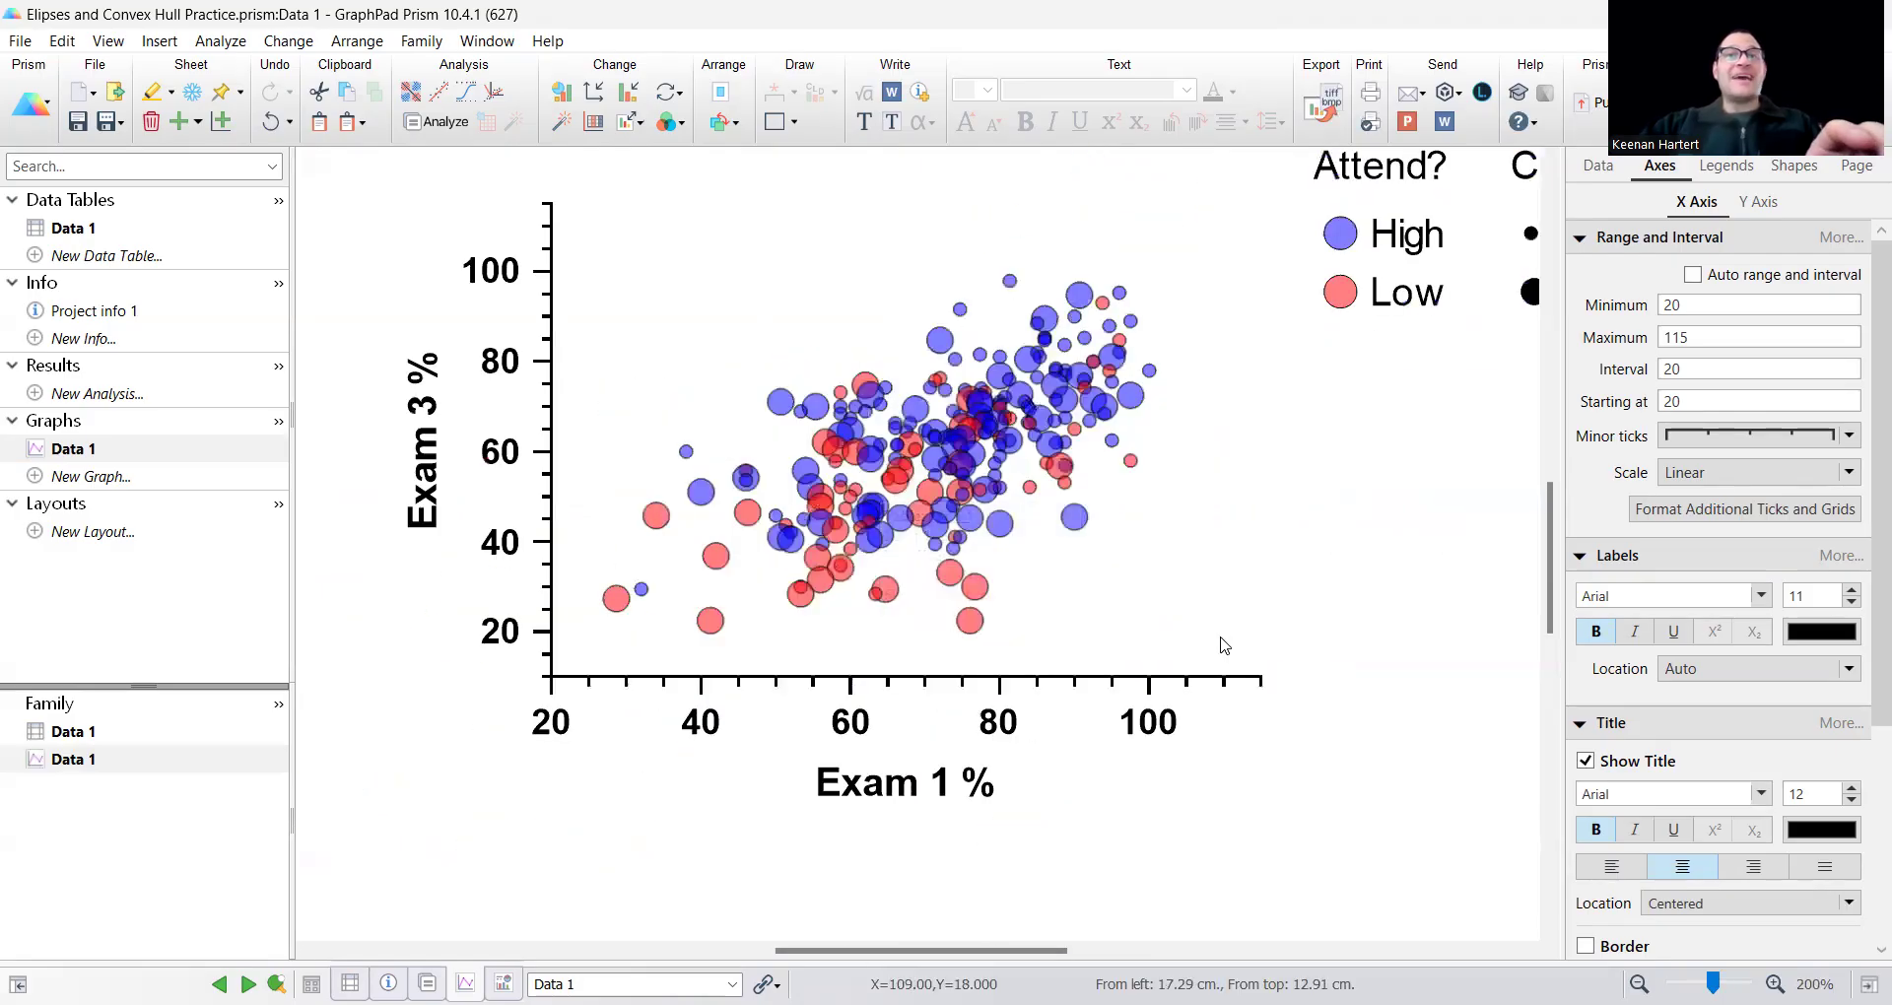
scroll(1224, 642, up, 1)
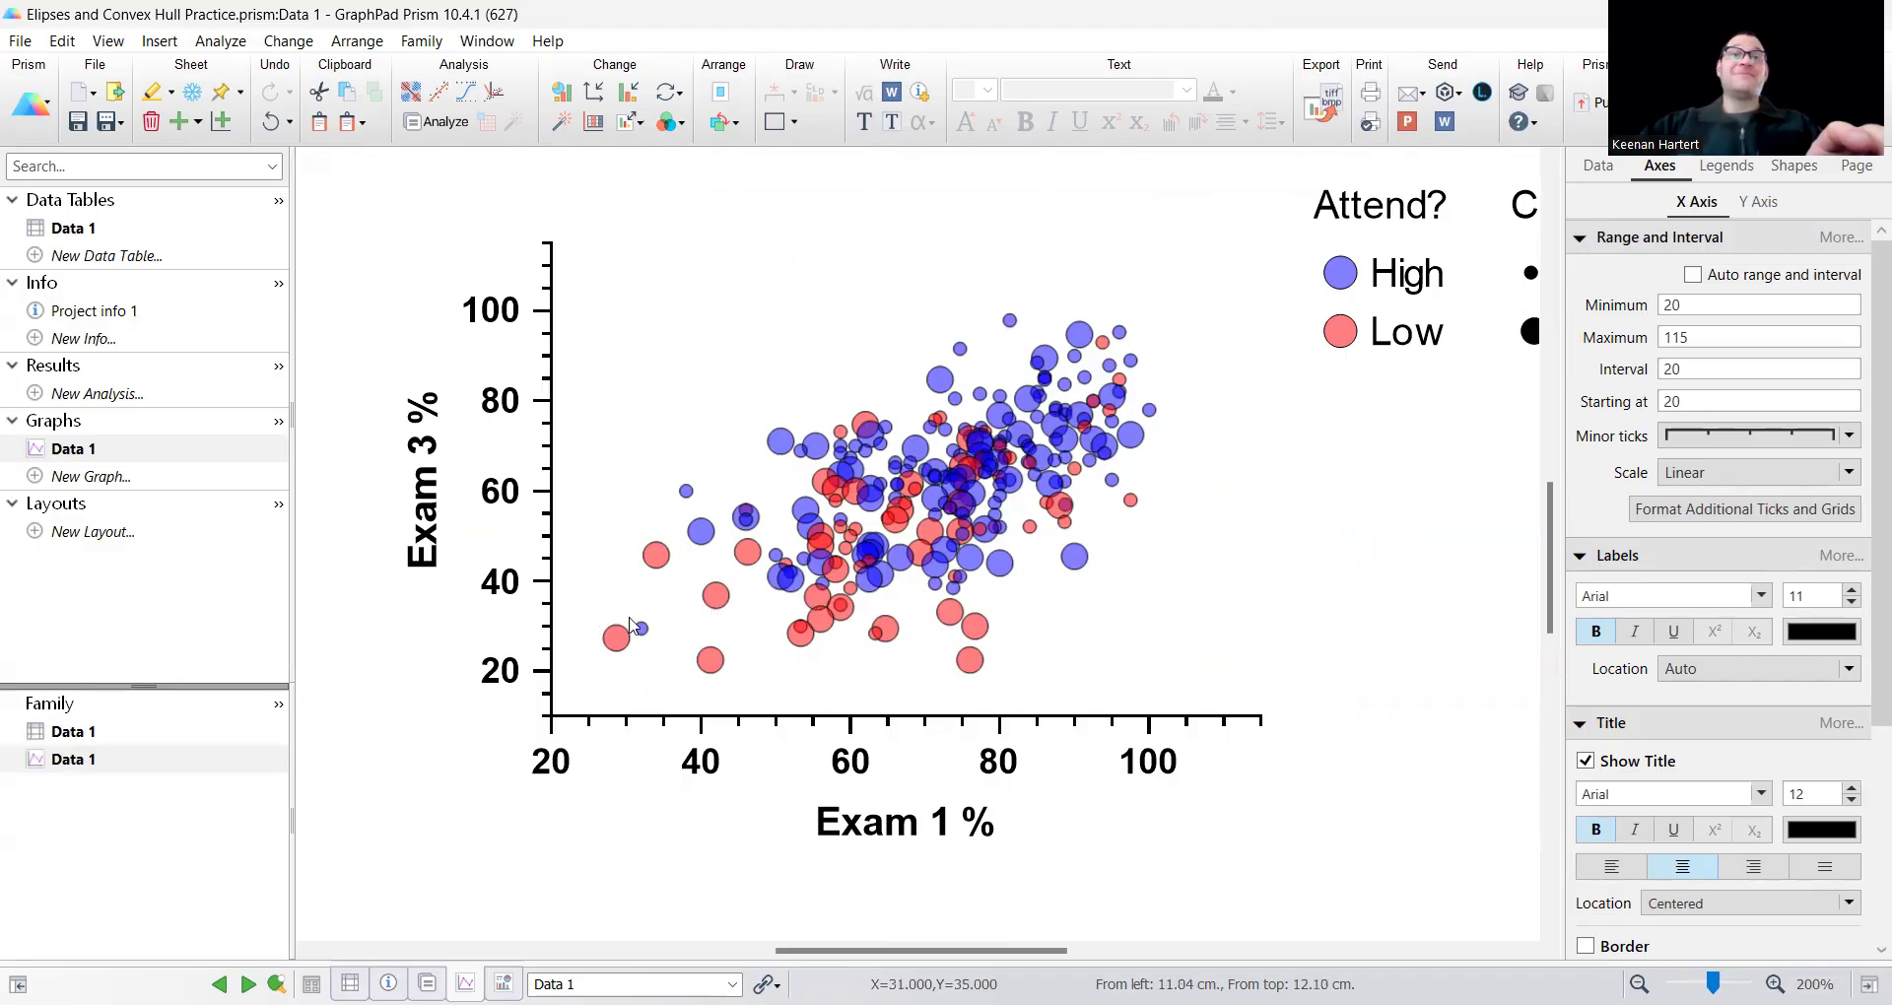
mouse_move(969, 659)
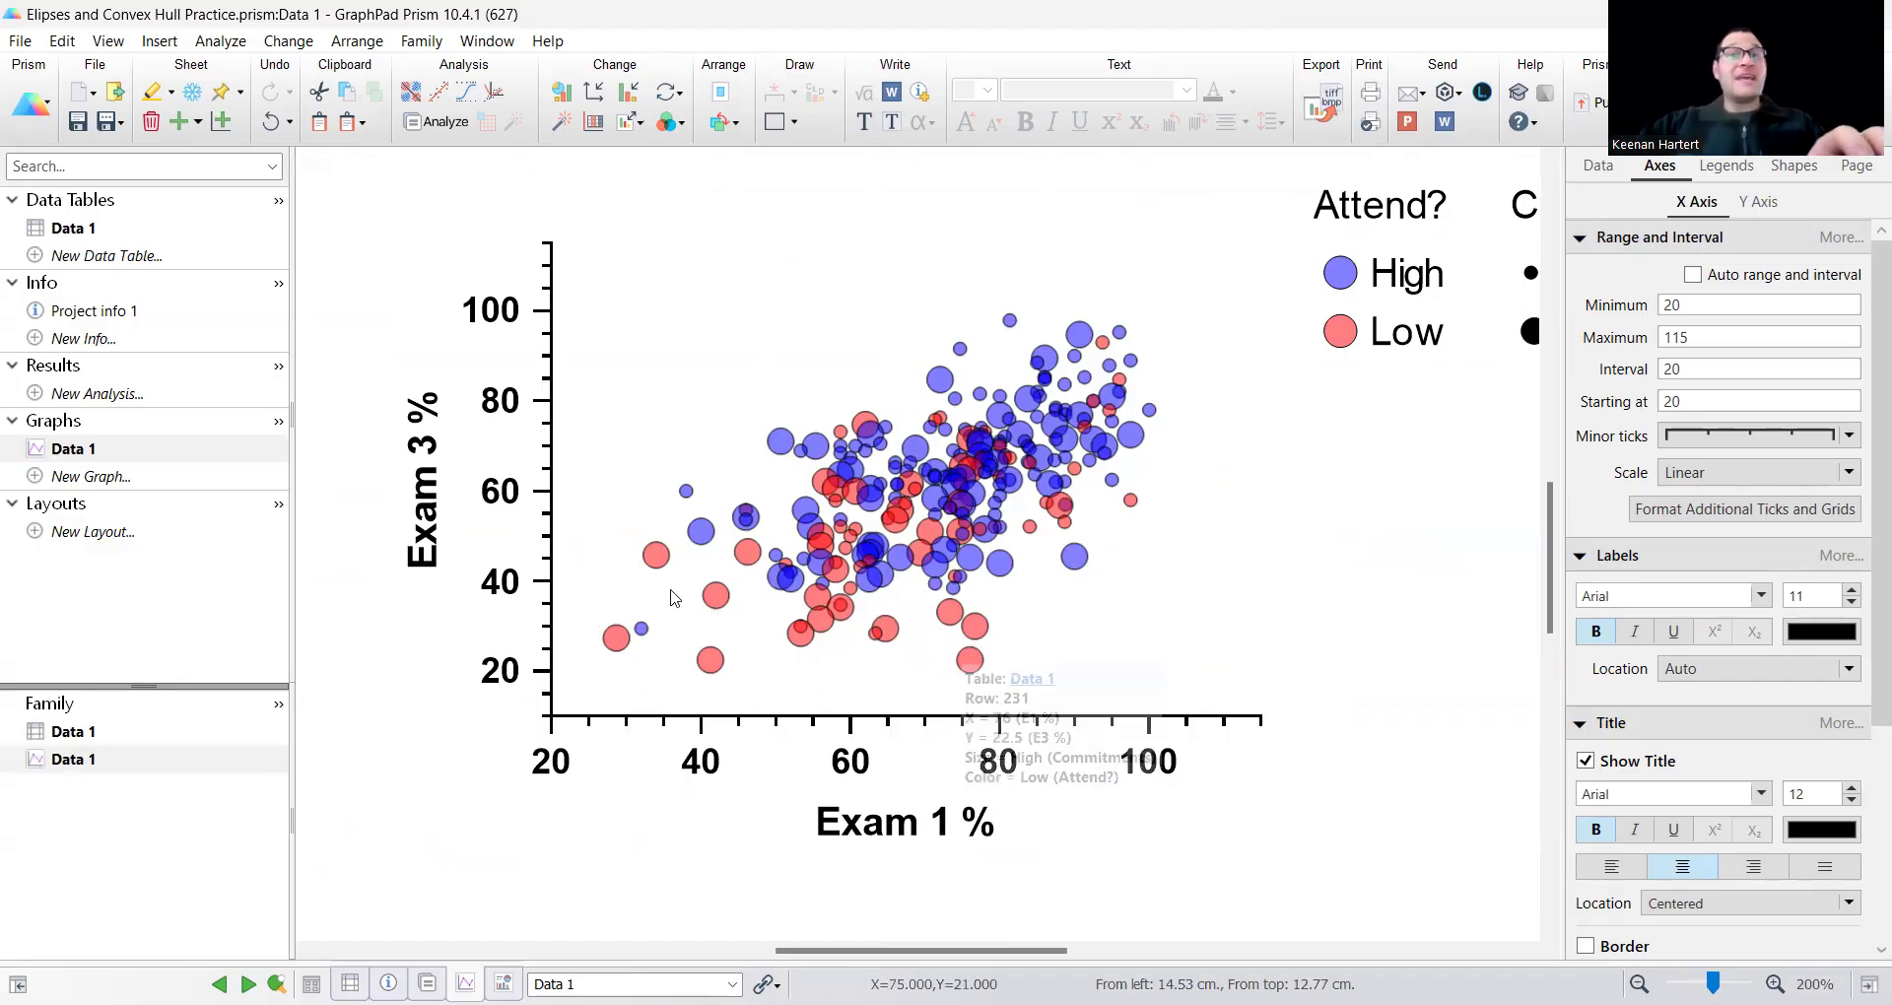
scroll(1272, 684, up, 1)
scroll(1229, 481, down, 1)
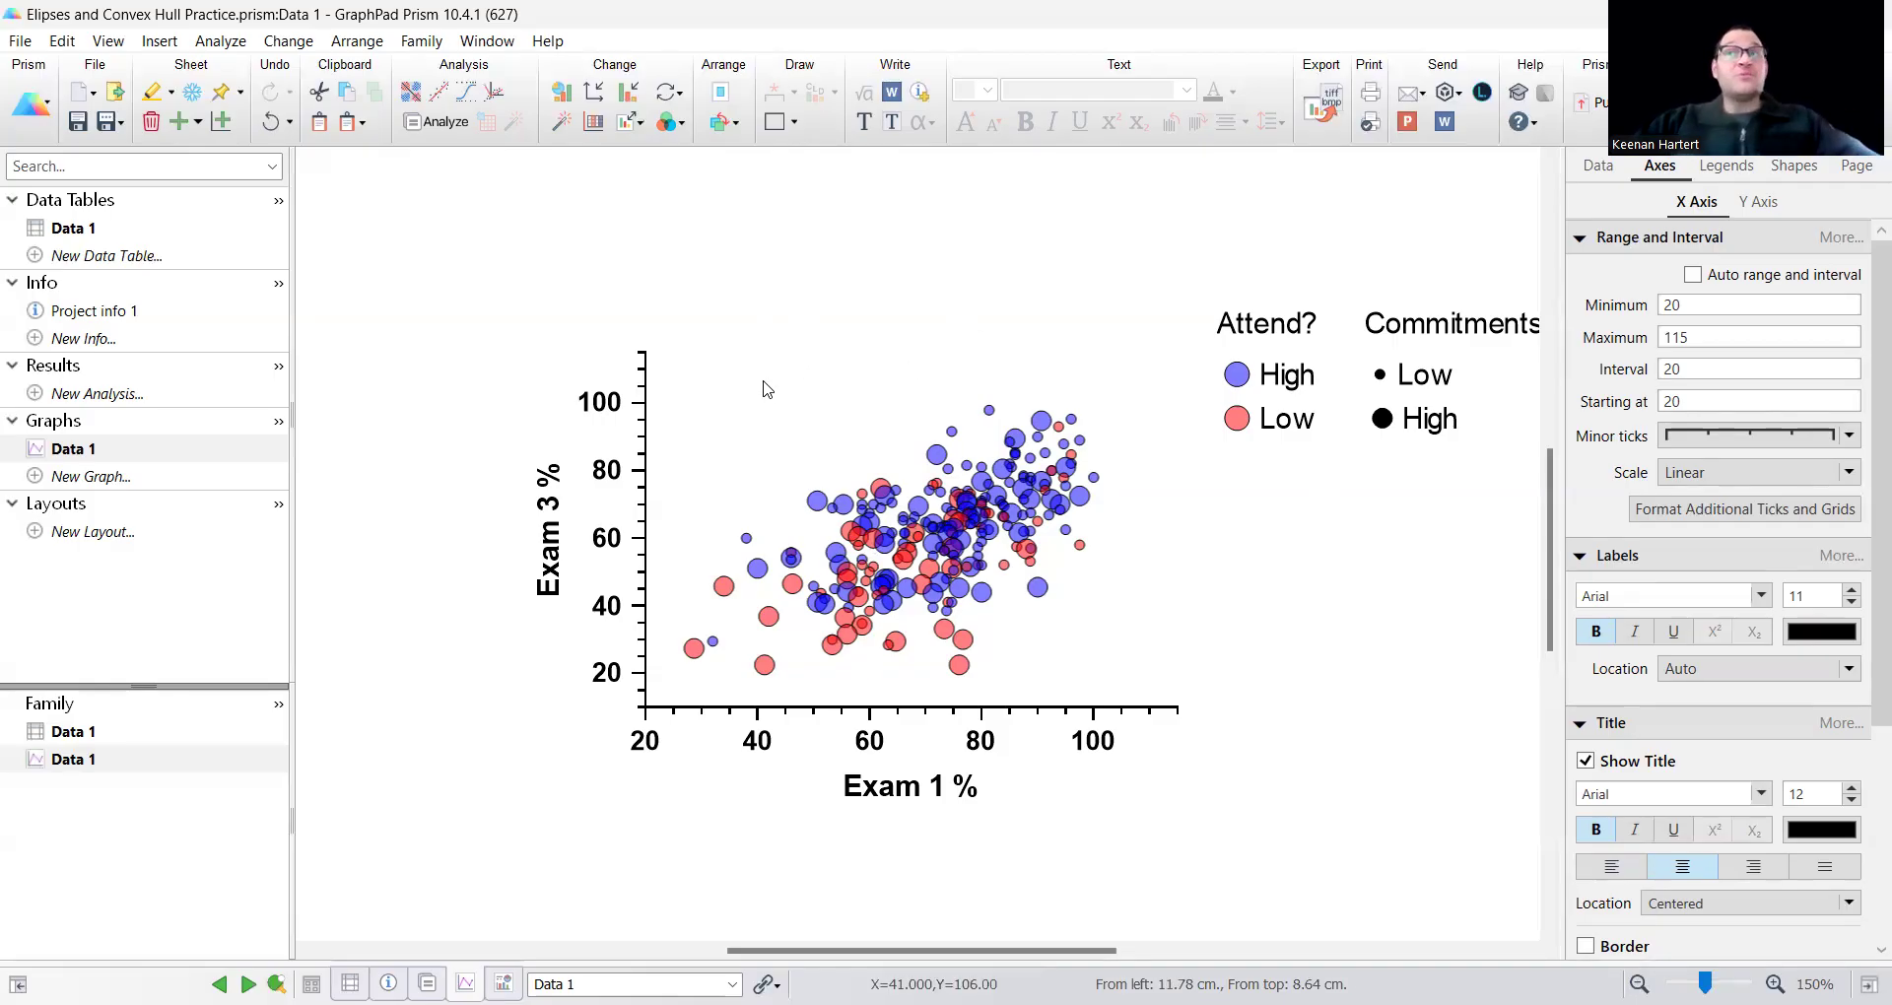
Open the scatter plot's format settings and look through the heatmap and dendrogram data object options.
double_click(789, 560)
click(783, 126)
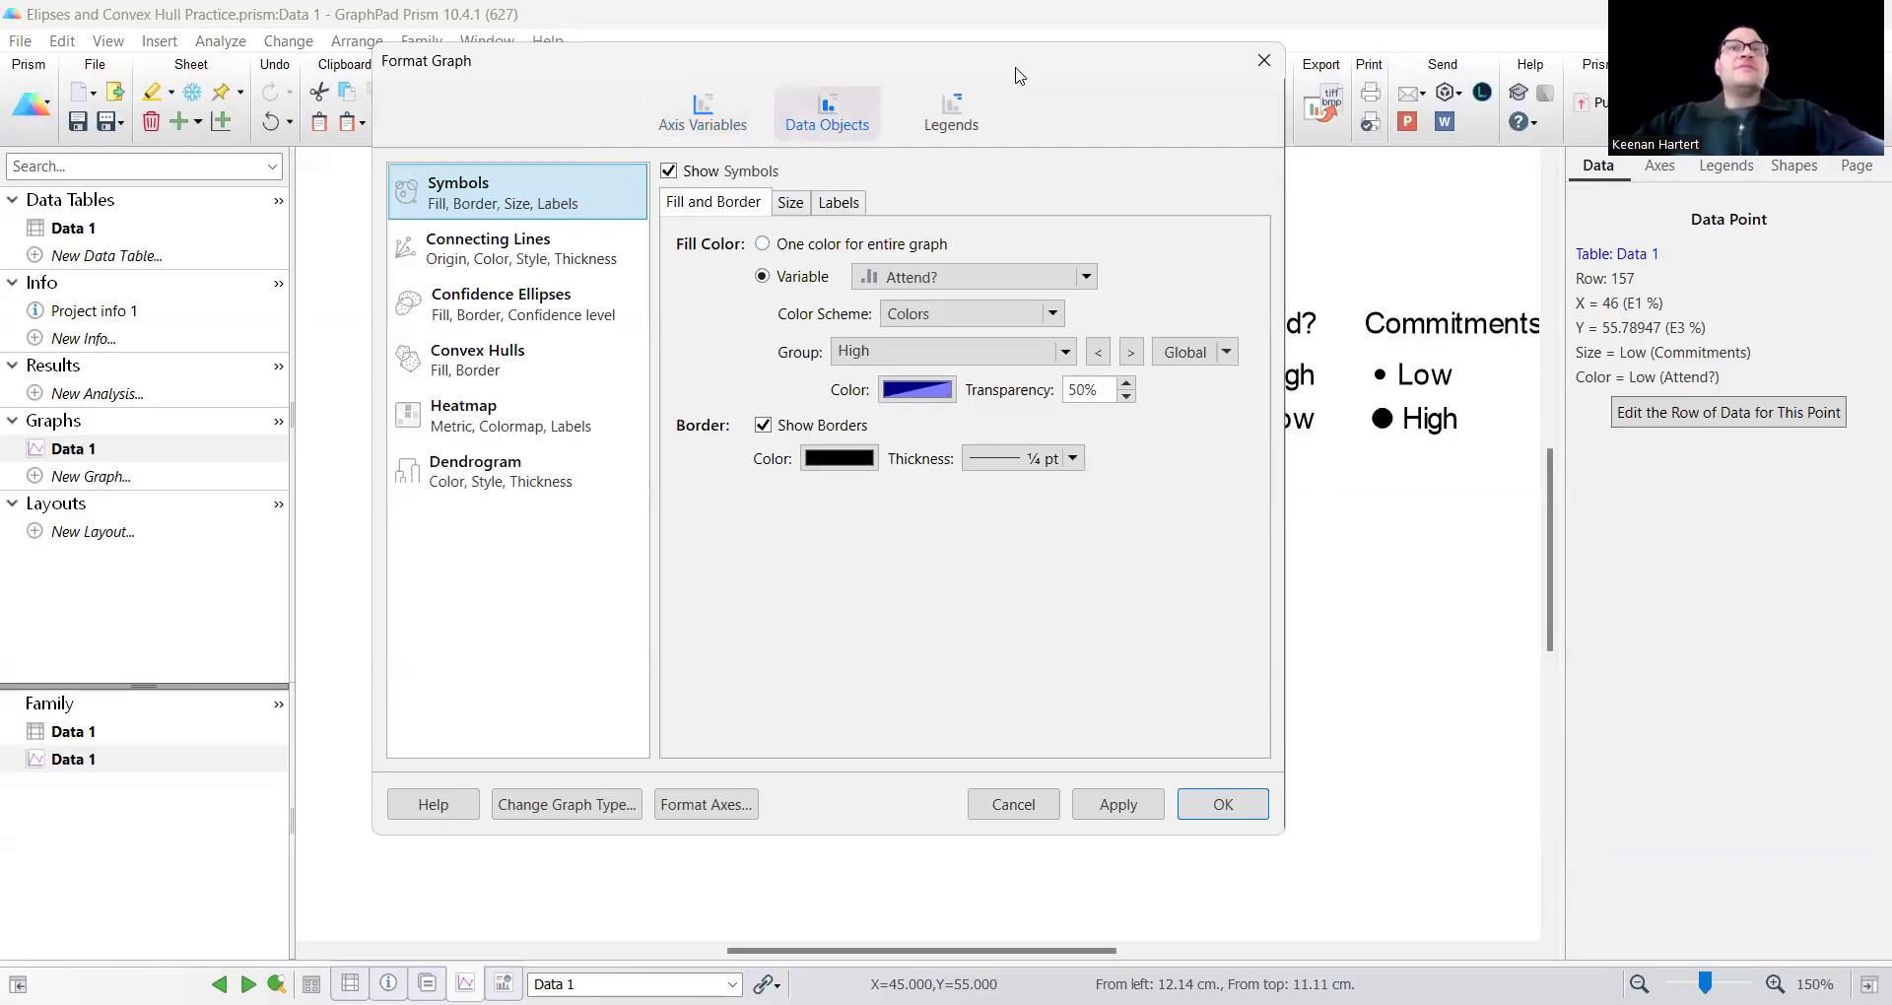
drag(1023, 74, 694, 105)
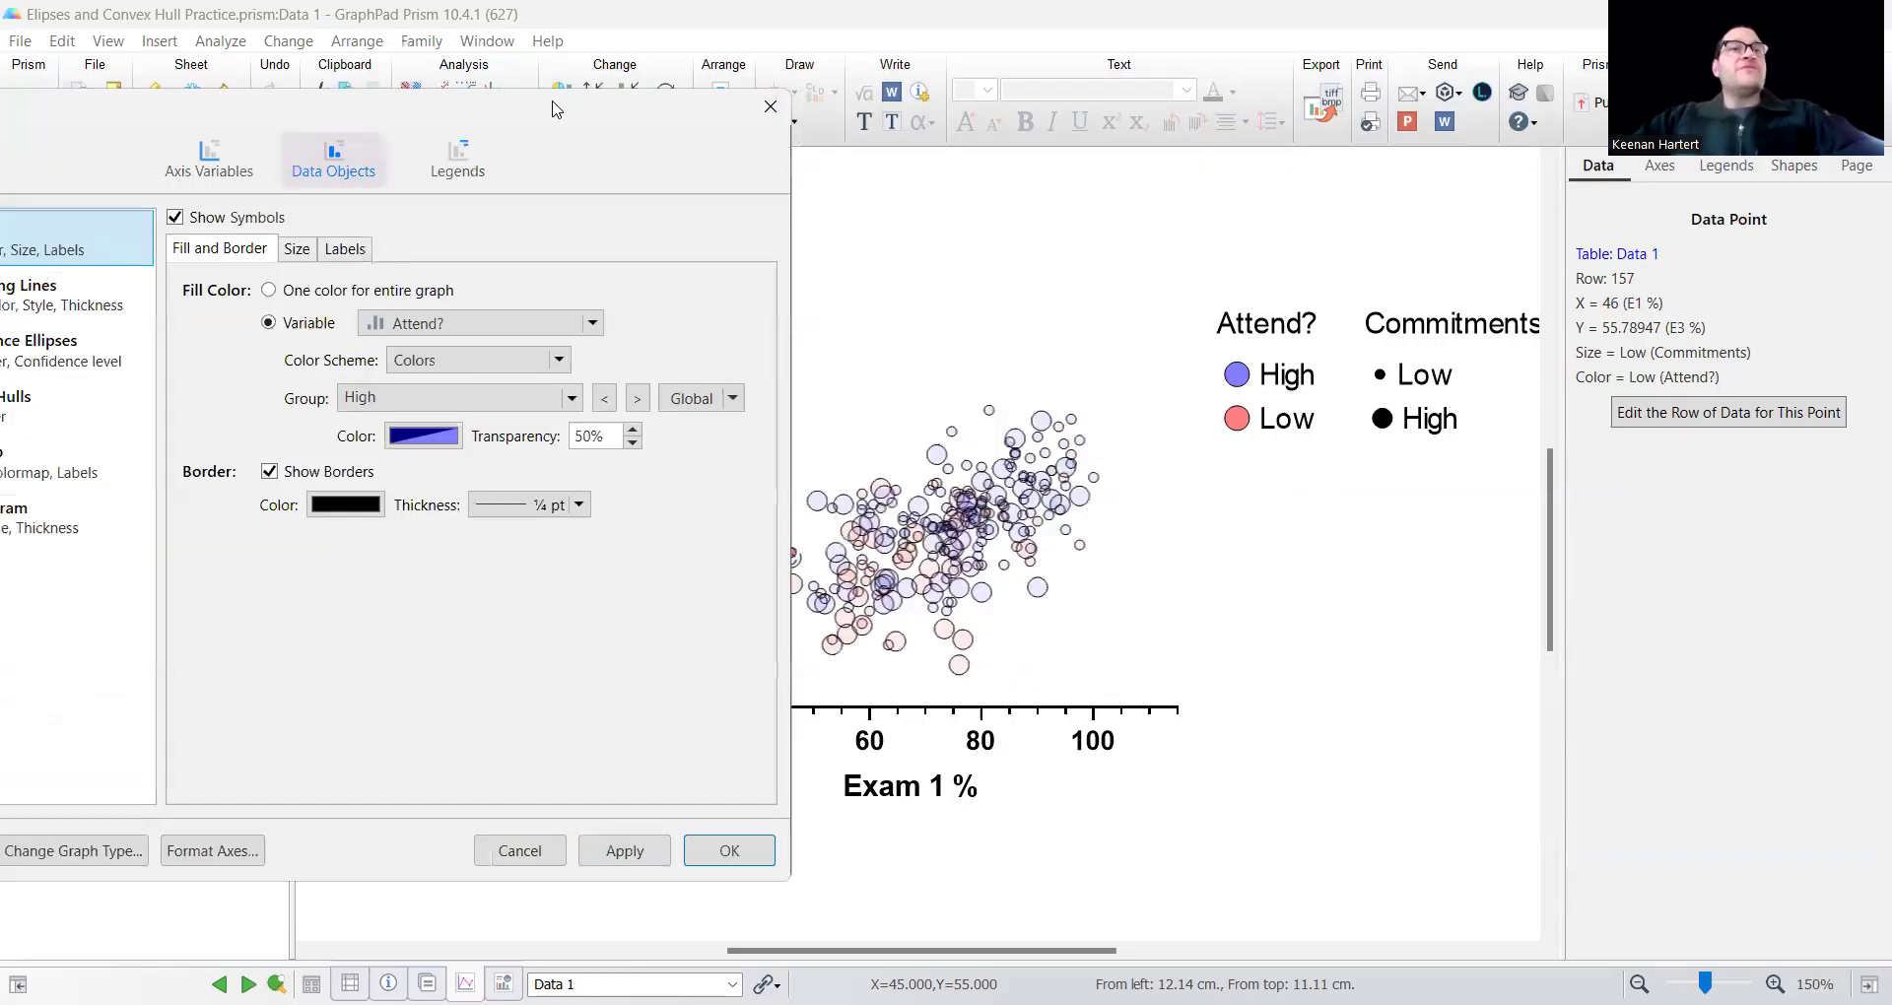
click(177, 459)
click(196, 506)
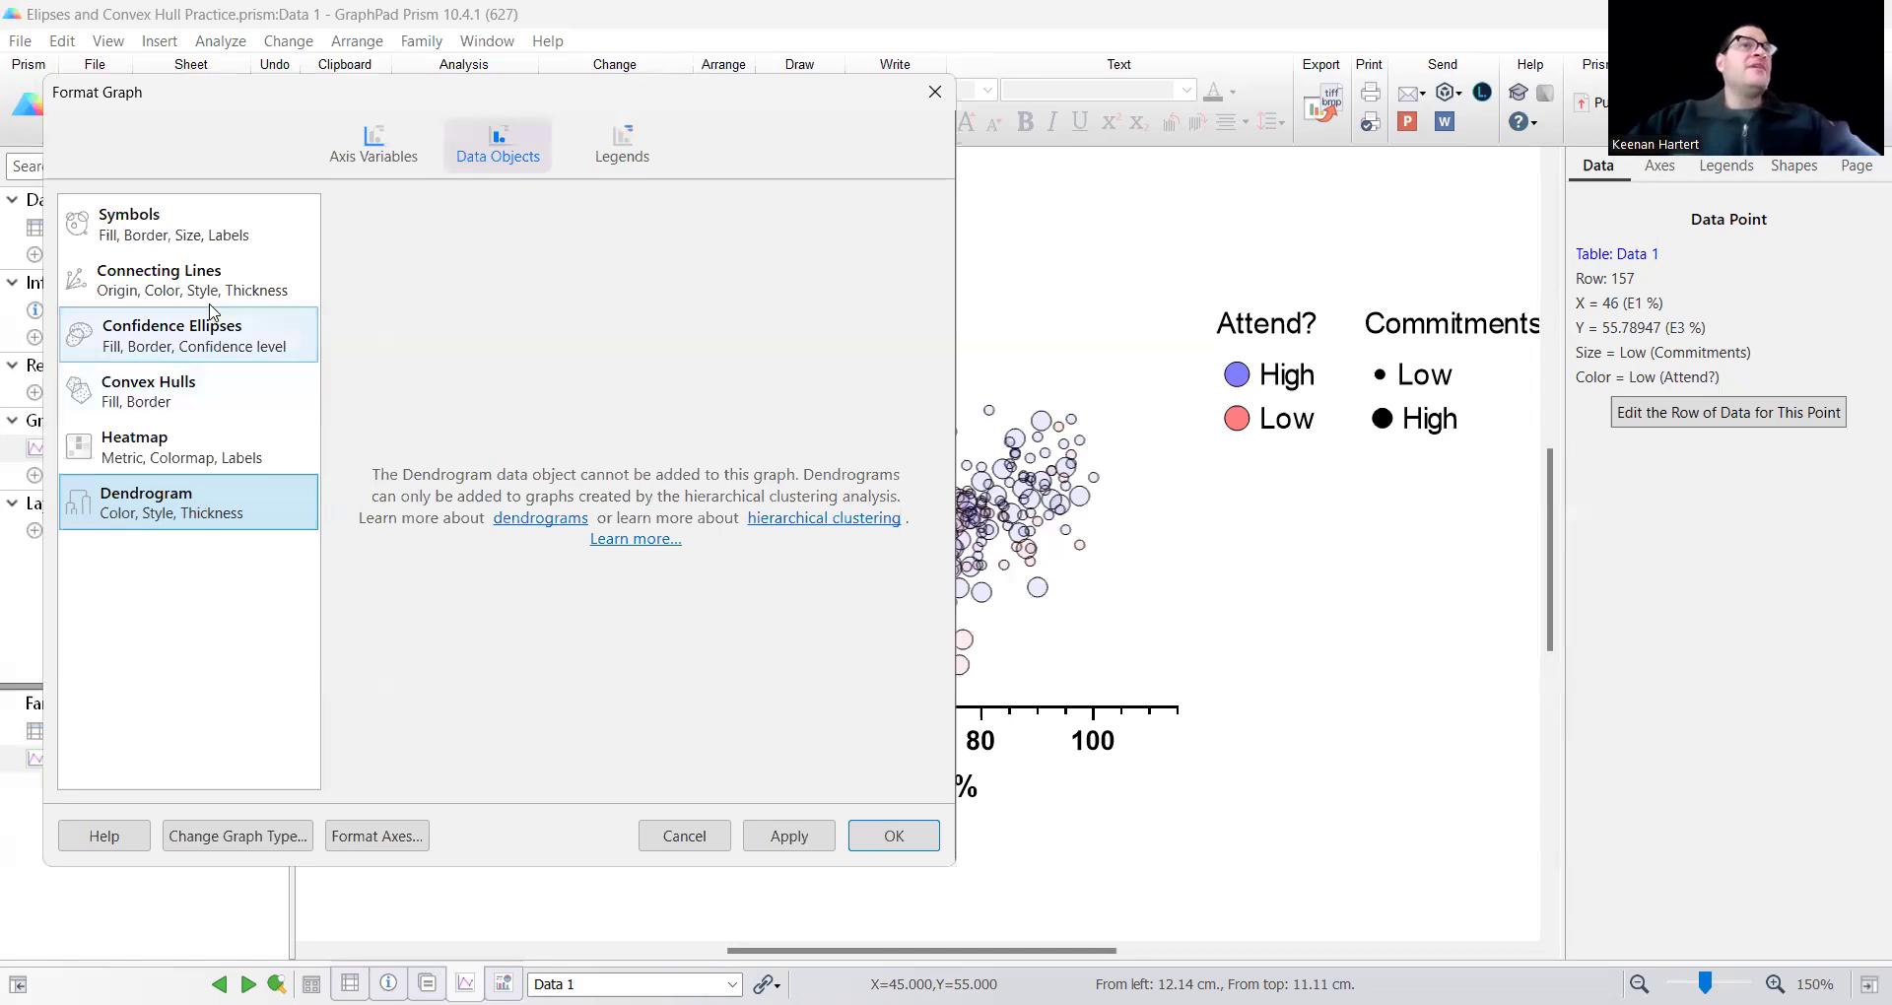
click(181, 455)
Add vector plot lines to the scatter plot, connecting points by group with a ¼ pt thickness.
click(236, 285)
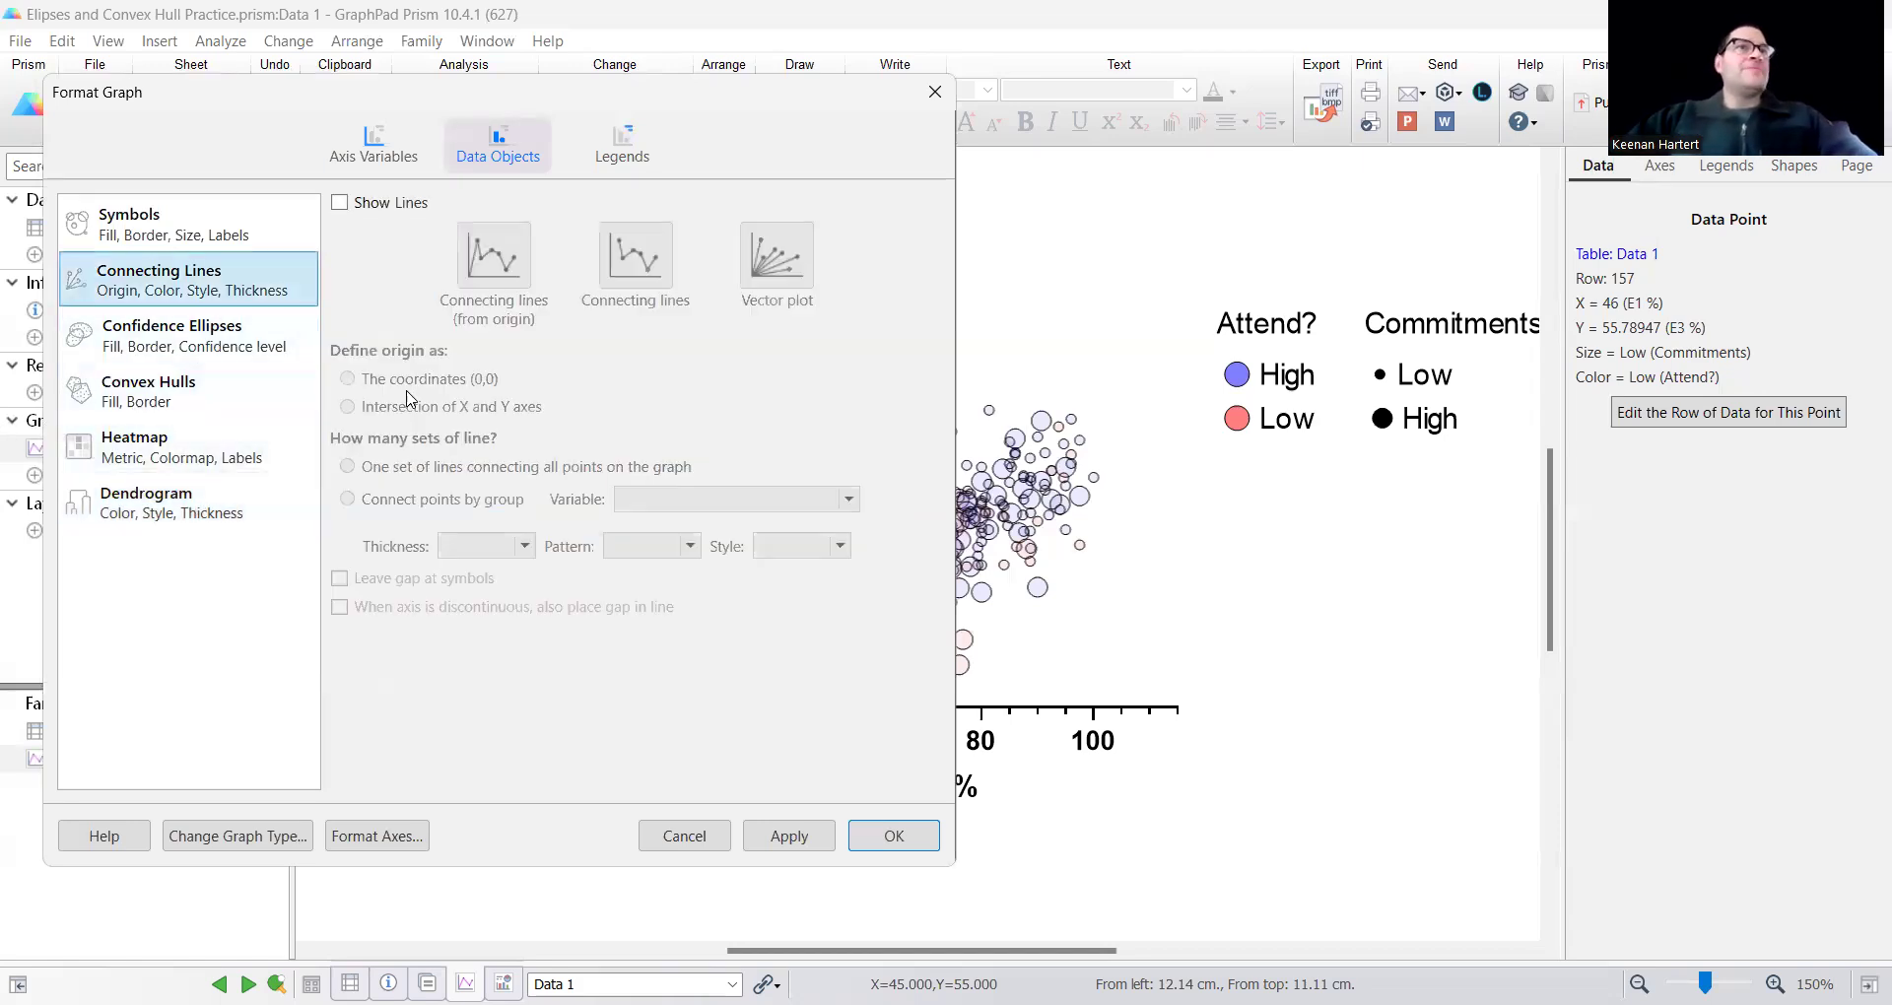
click(404, 203)
click(788, 256)
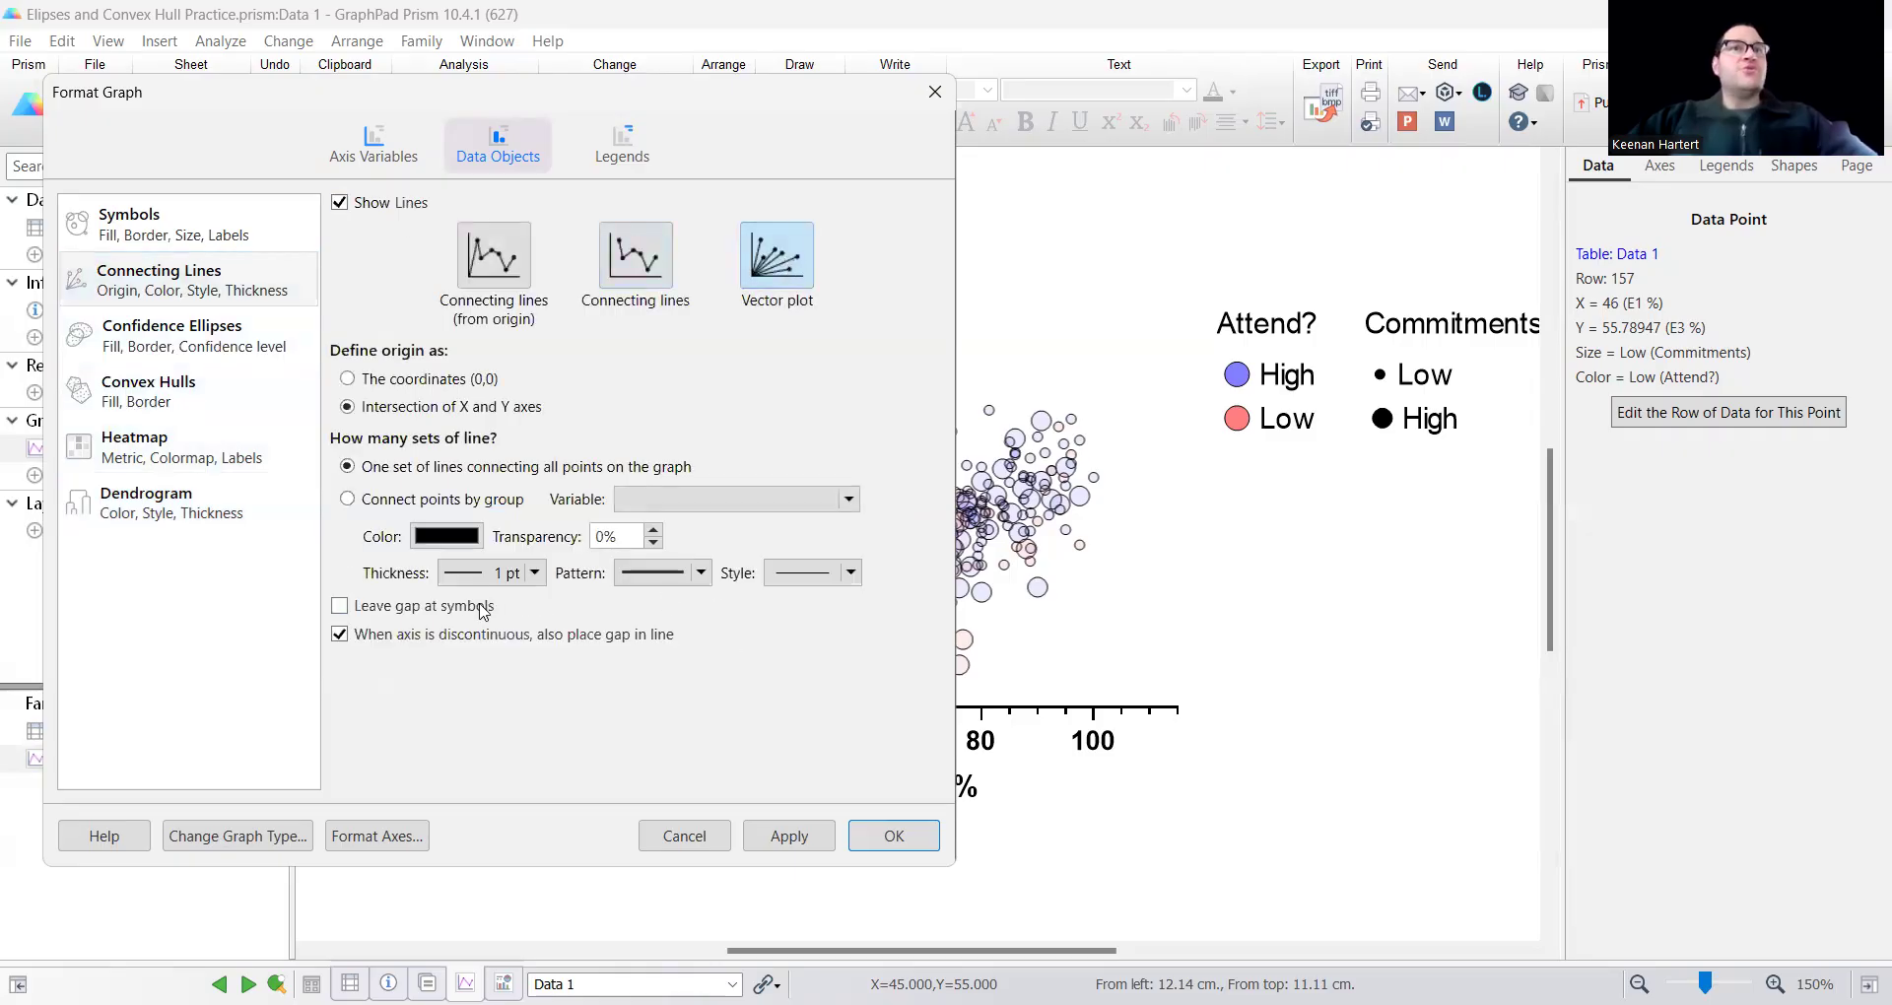
click(402, 499)
click(471, 650)
click(497, 688)
click(903, 834)
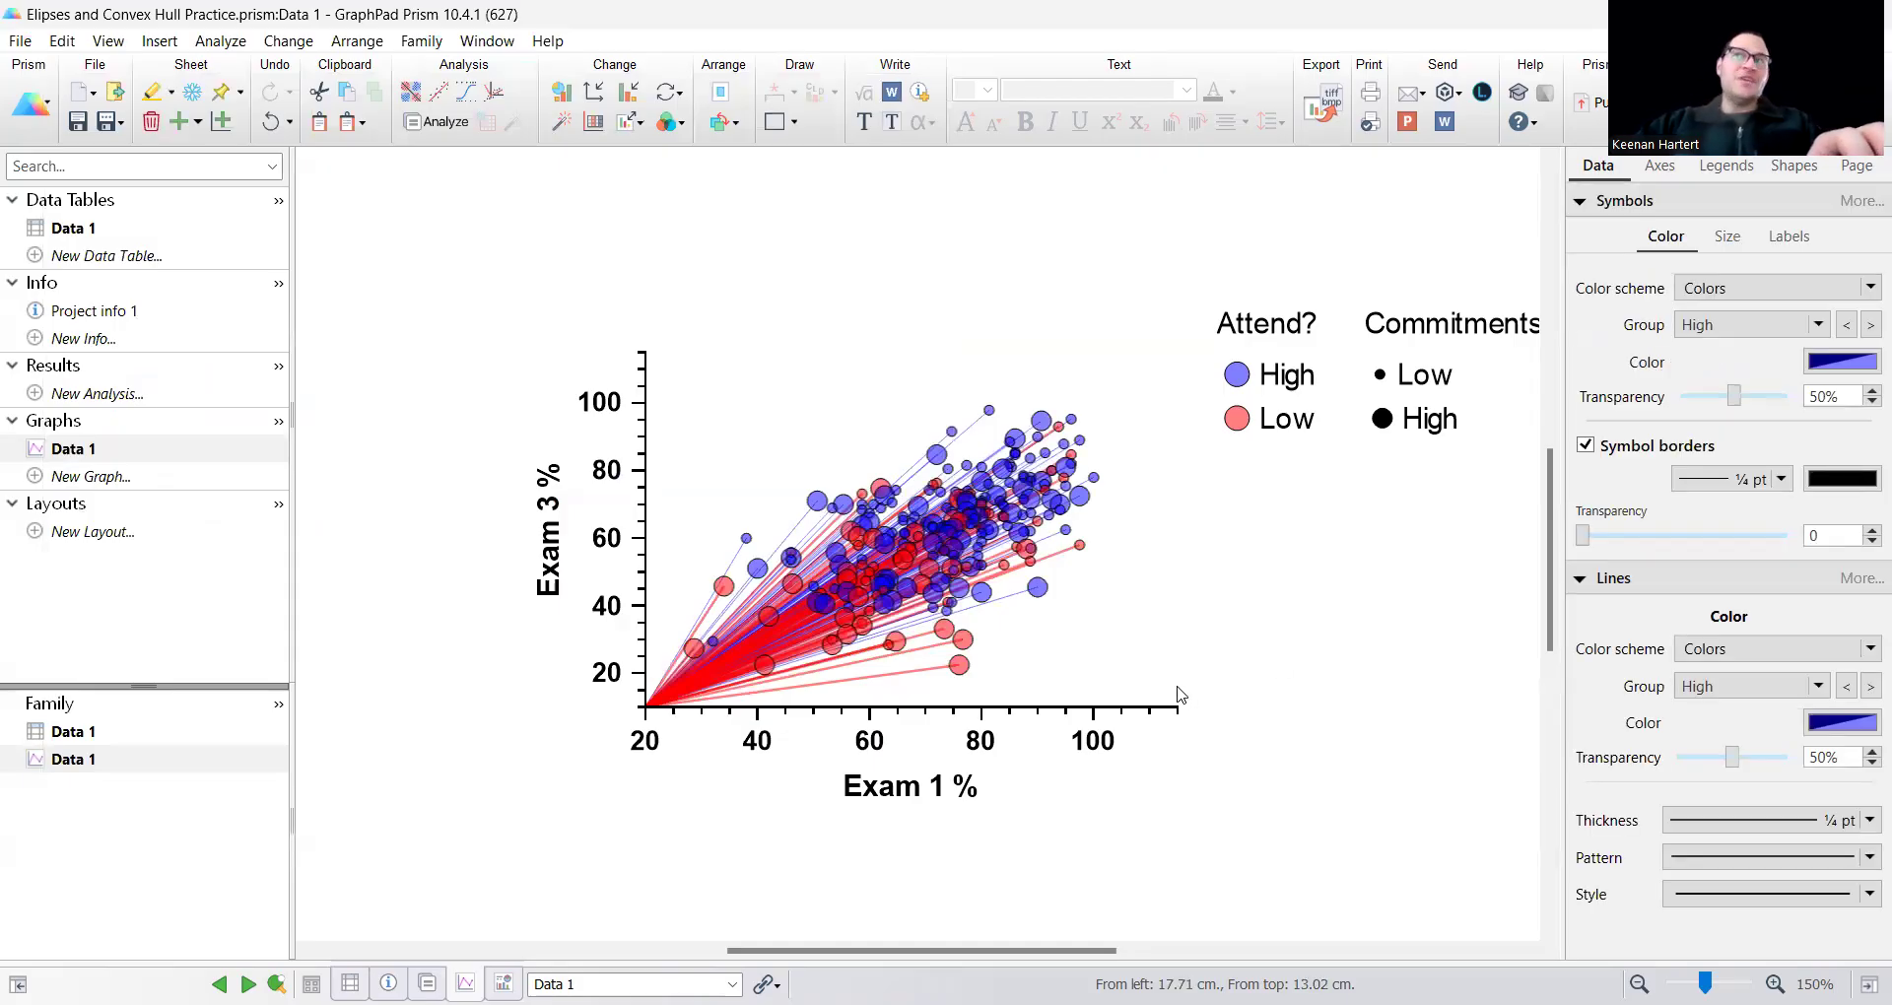
Undo the vector plot lines on the scatter plot.
mouse_move(818, 603)
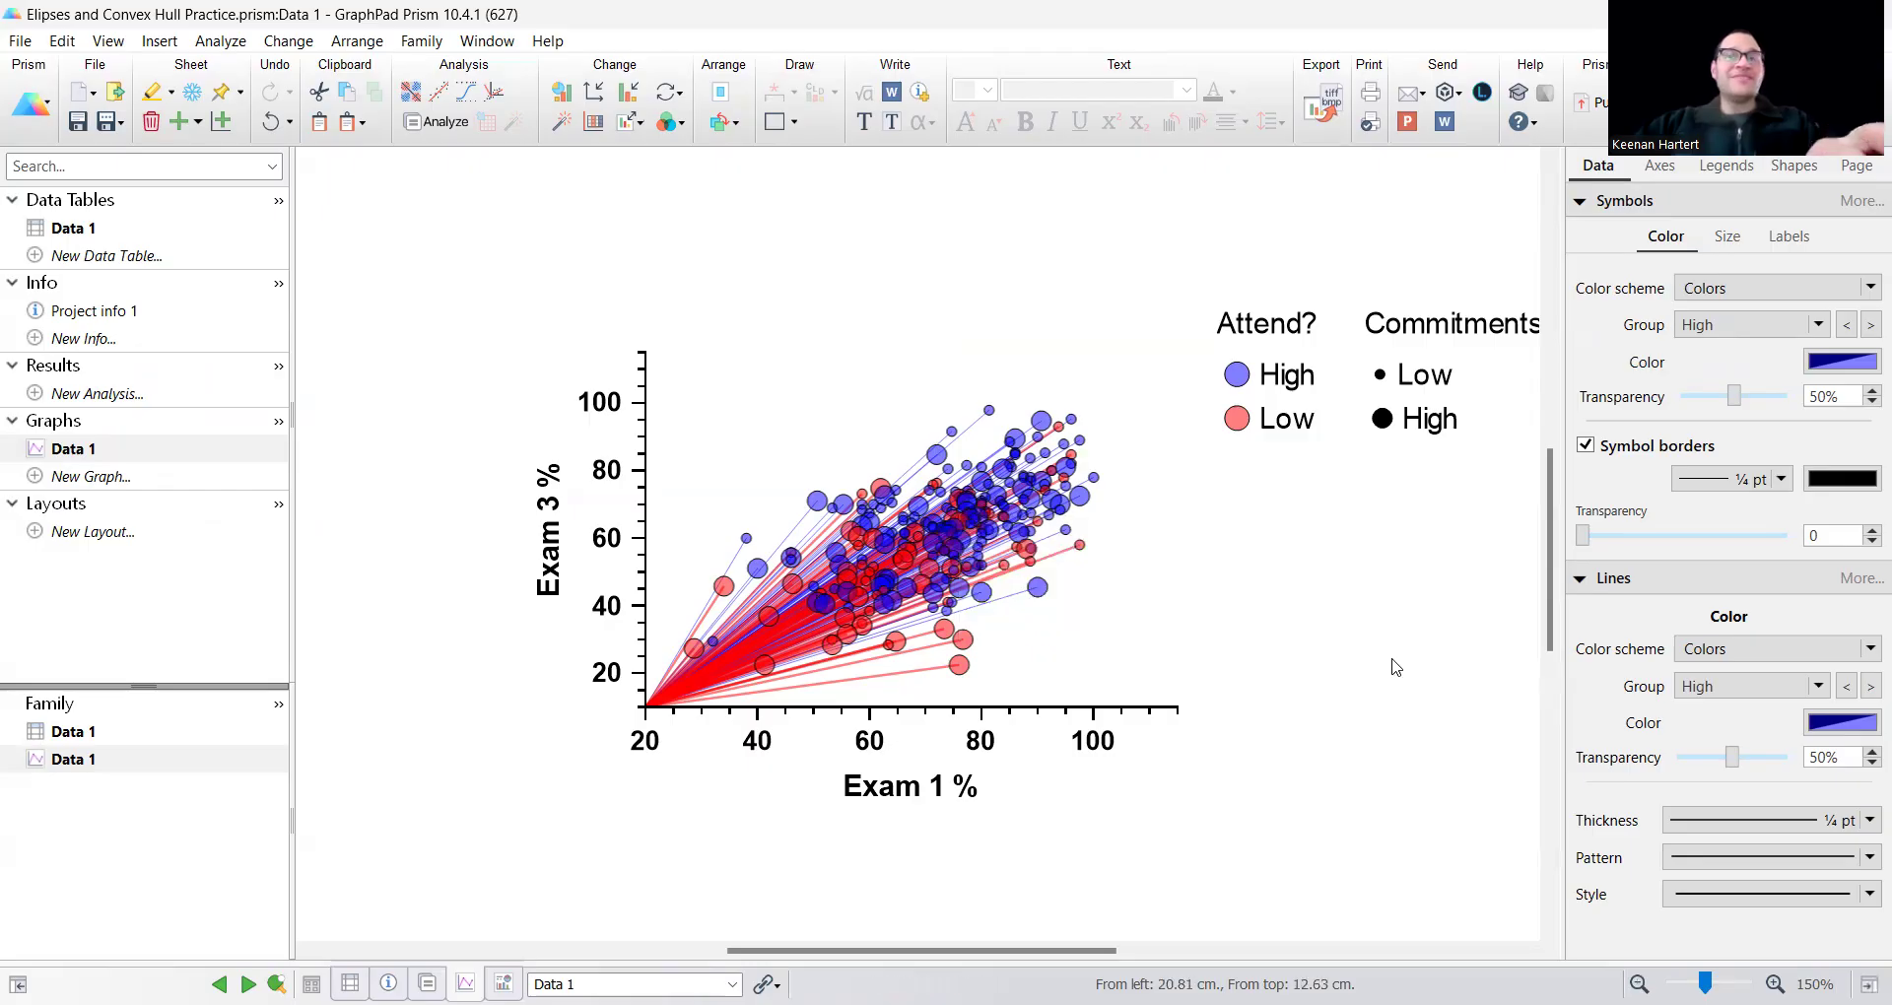
key(ctrl+z)
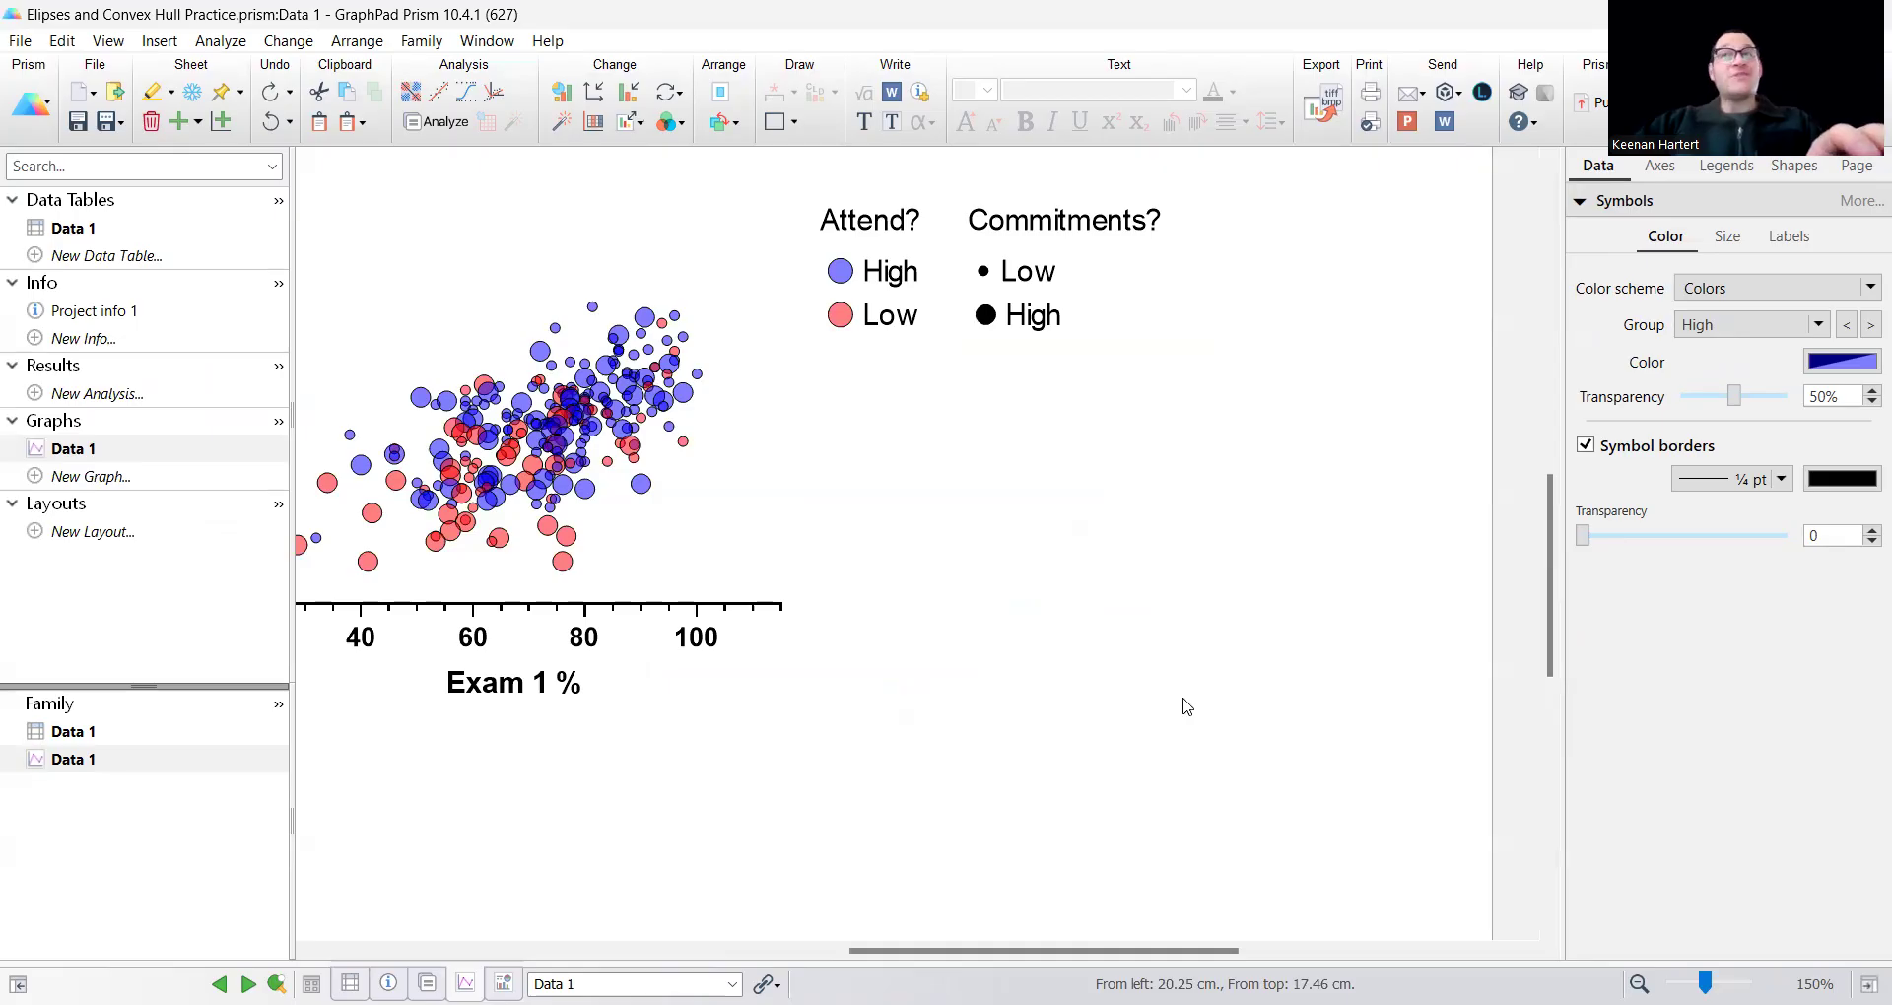
scroll(1184, 701, left, 5)
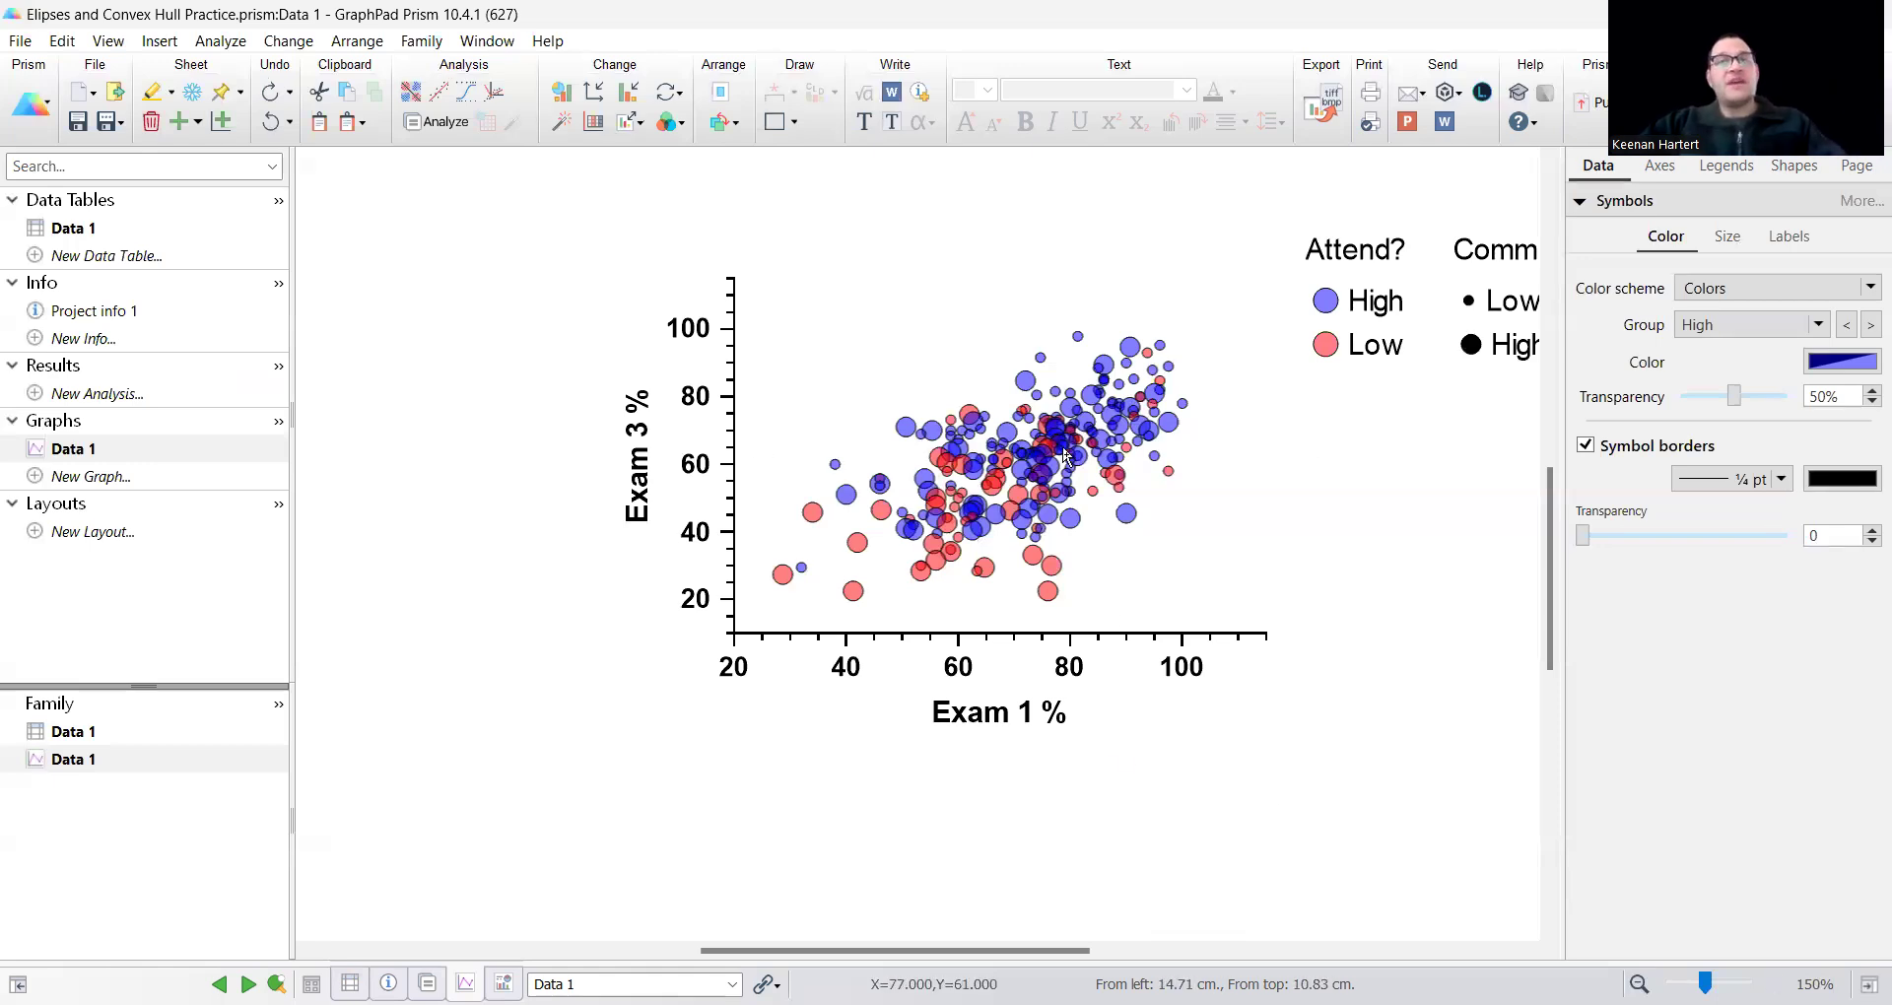
Add a single confidence ellipse for all data to the scatter plot, review it and undo it.
mouse_move(1068, 431)
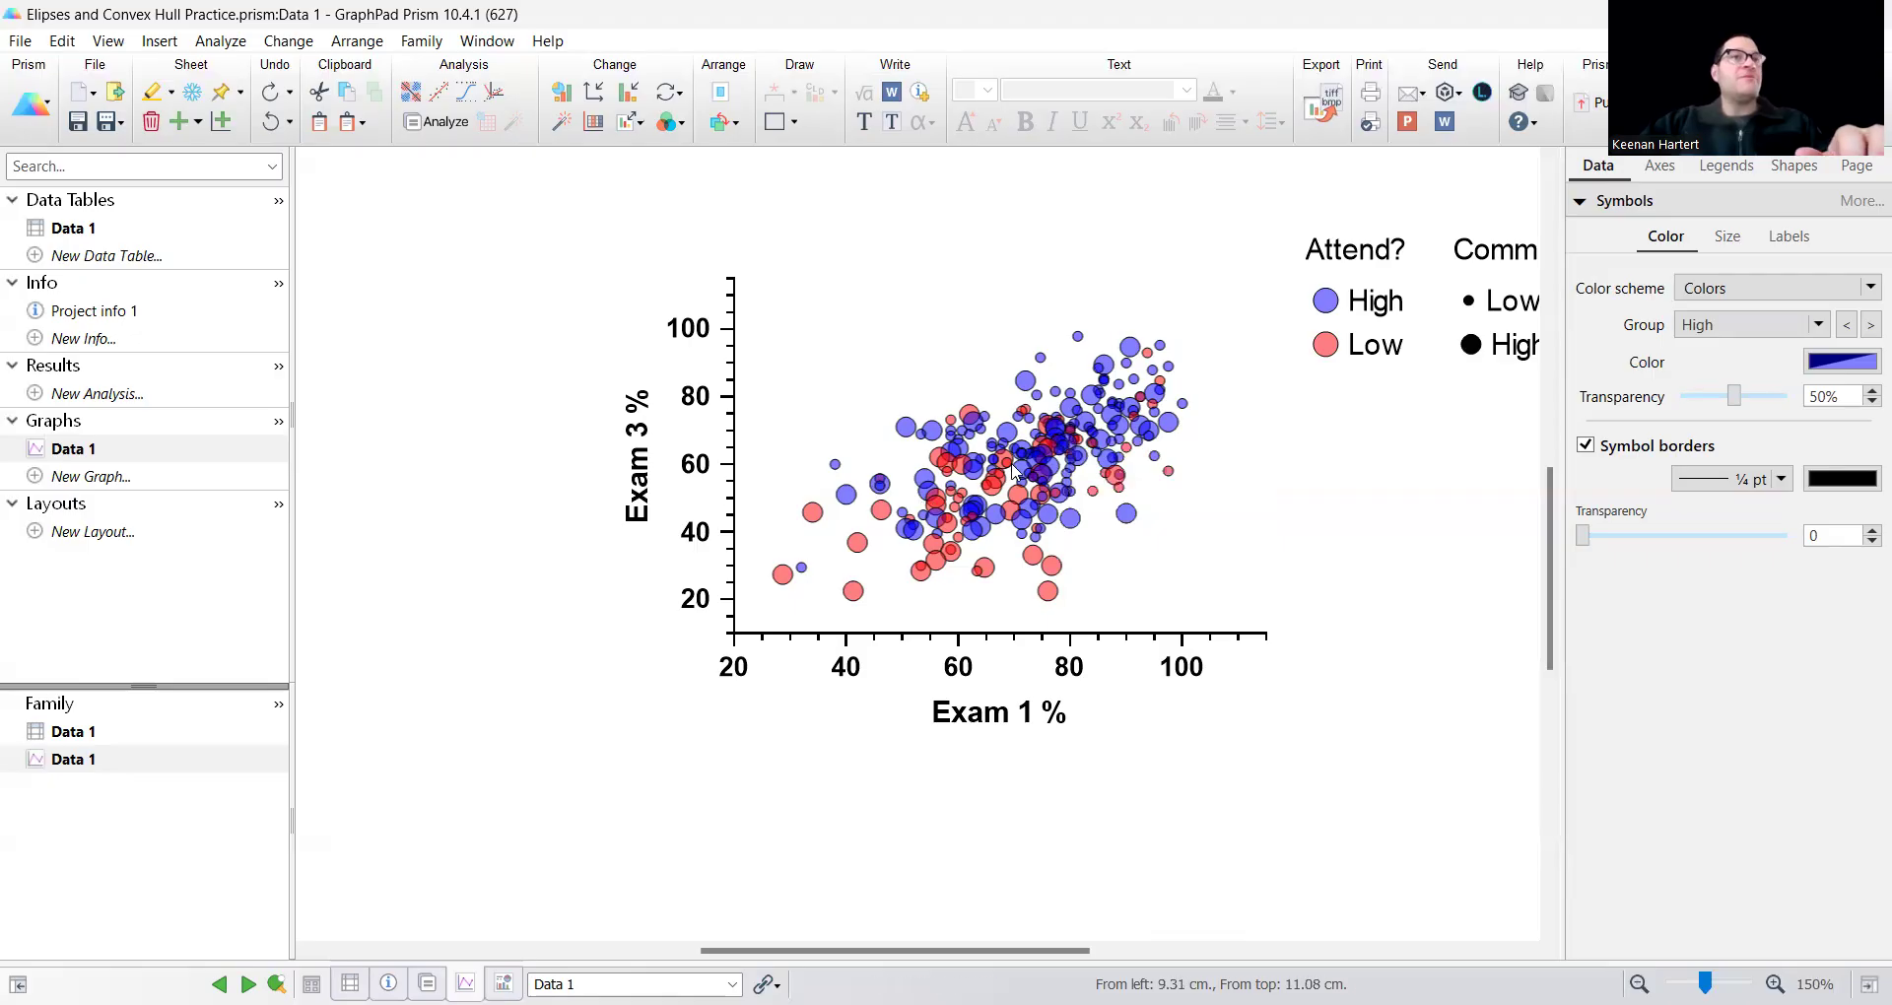
double_click(950, 467)
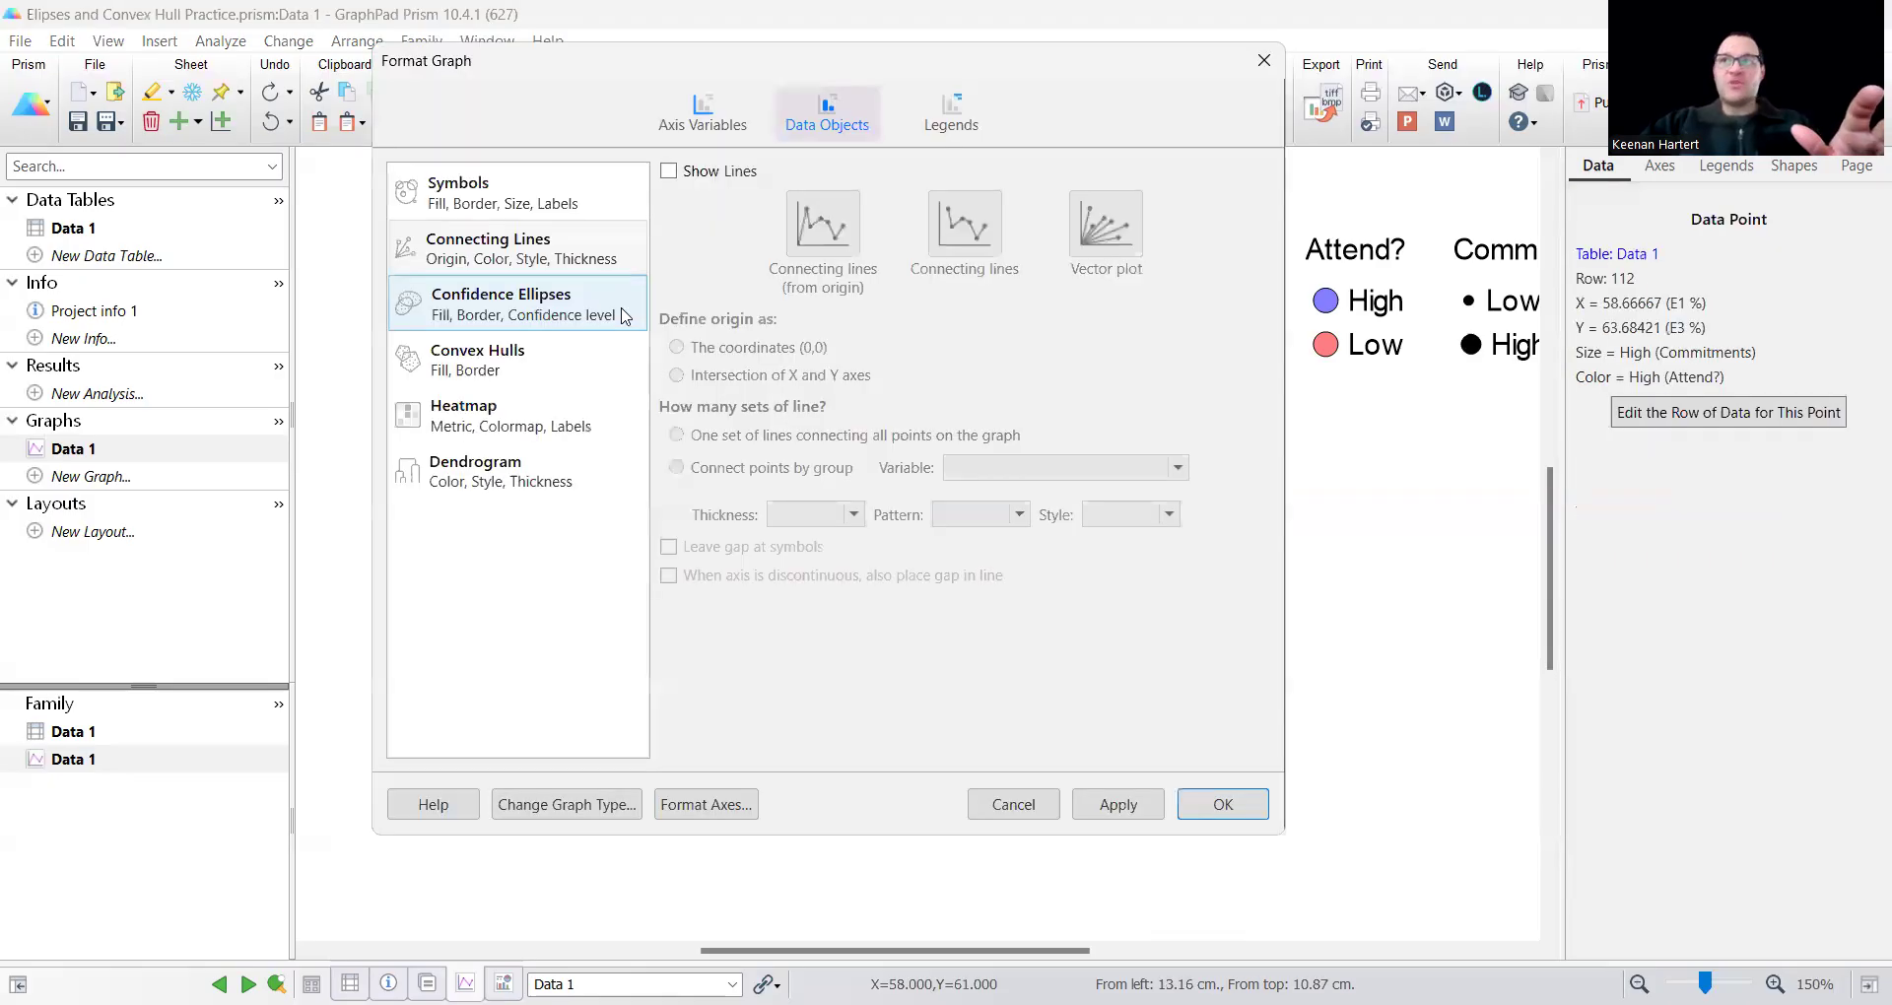
click(532, 303)
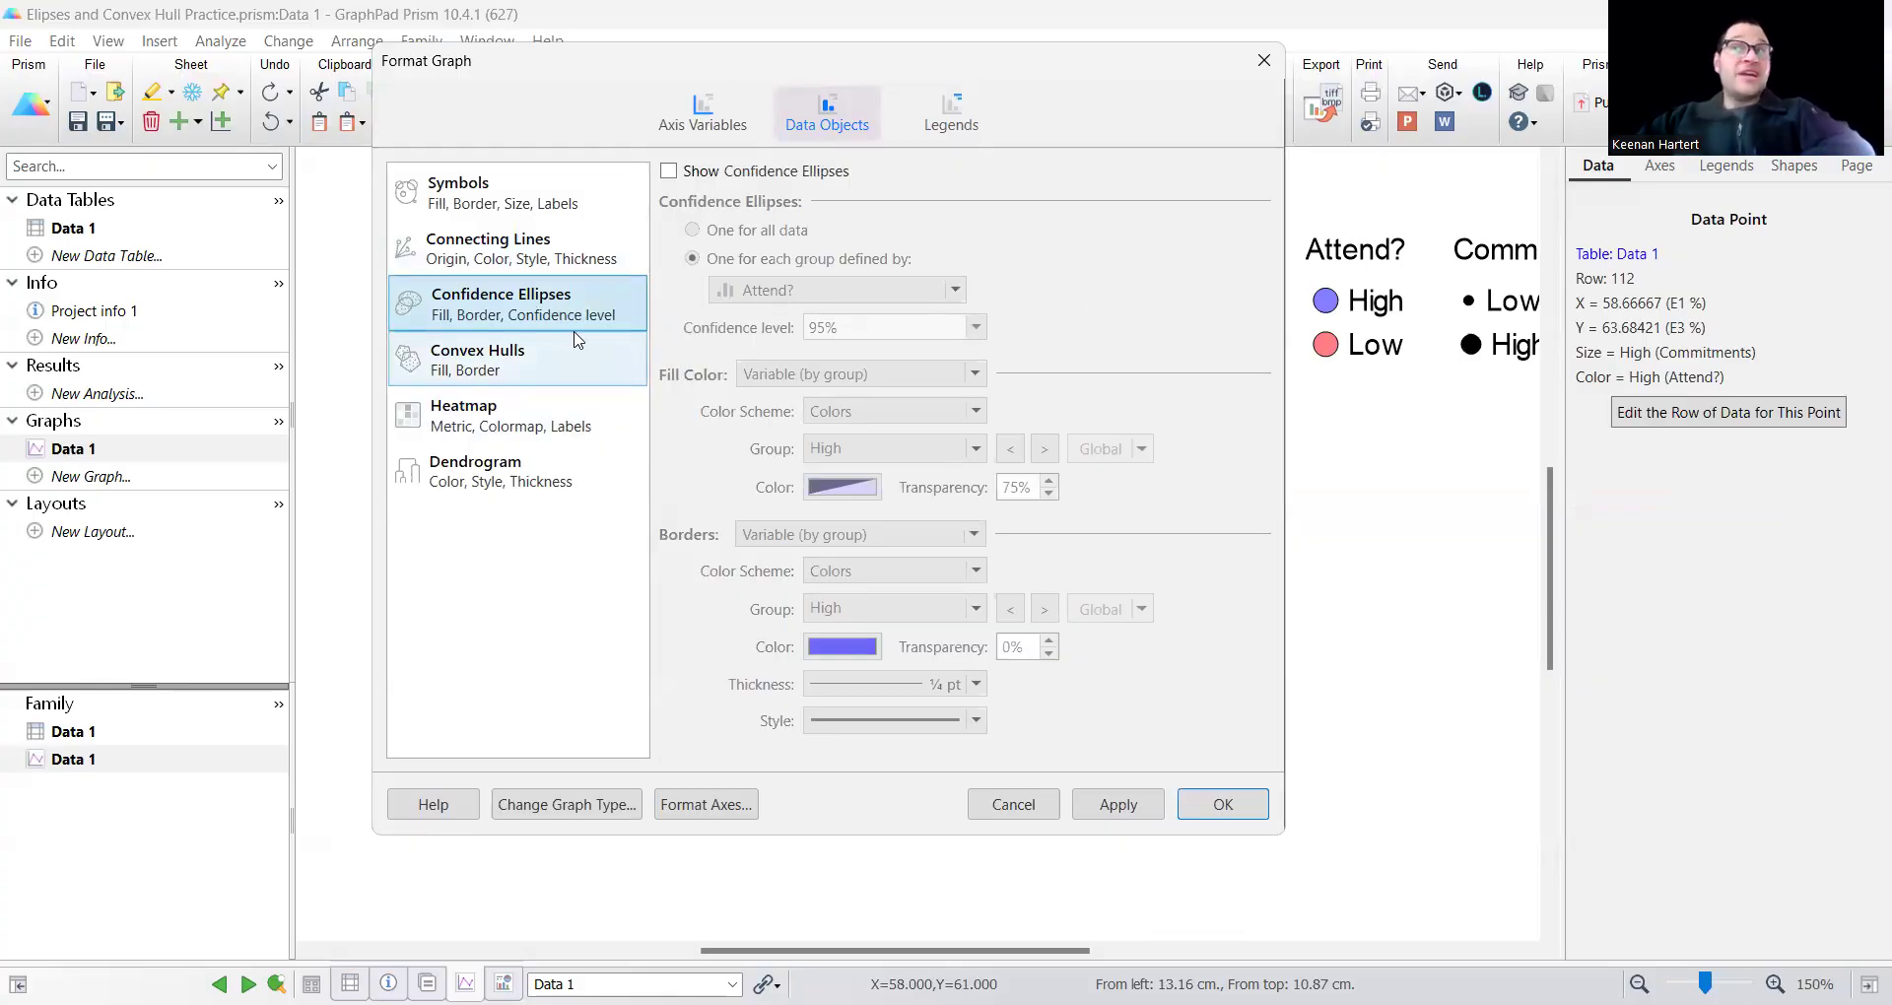
click(742, 173)
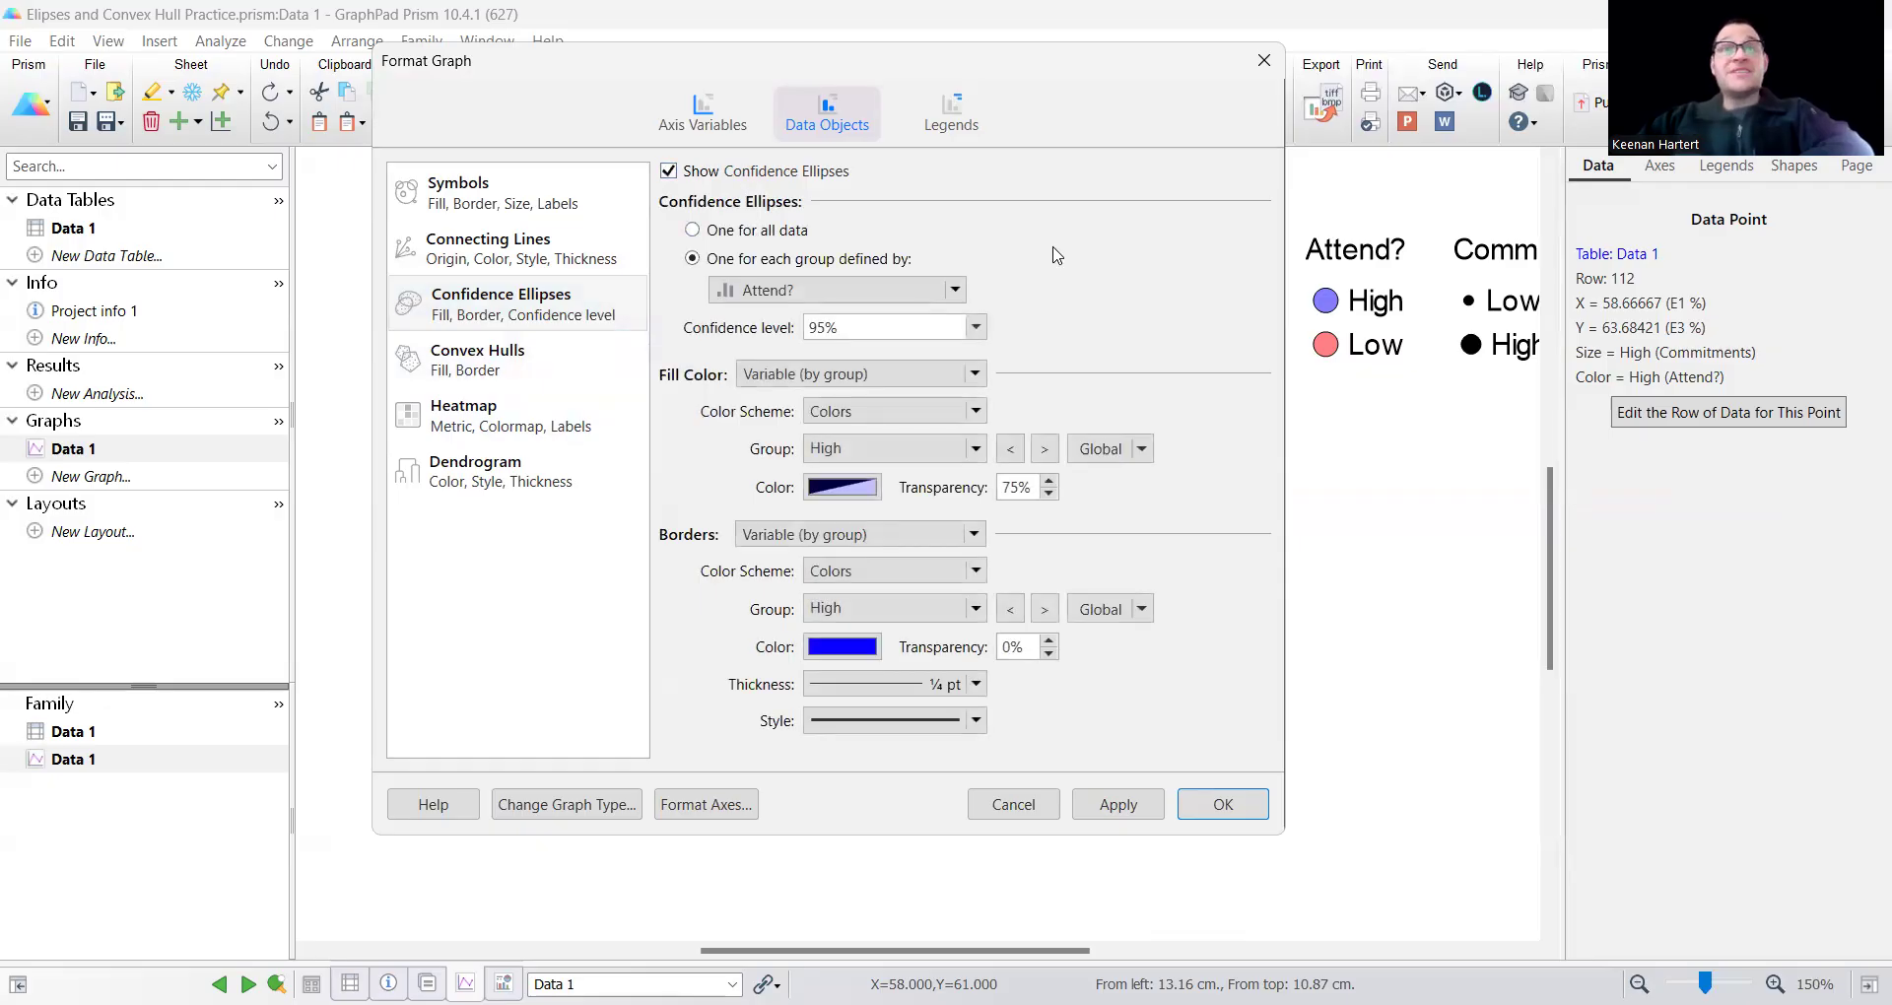
click(778, 232)
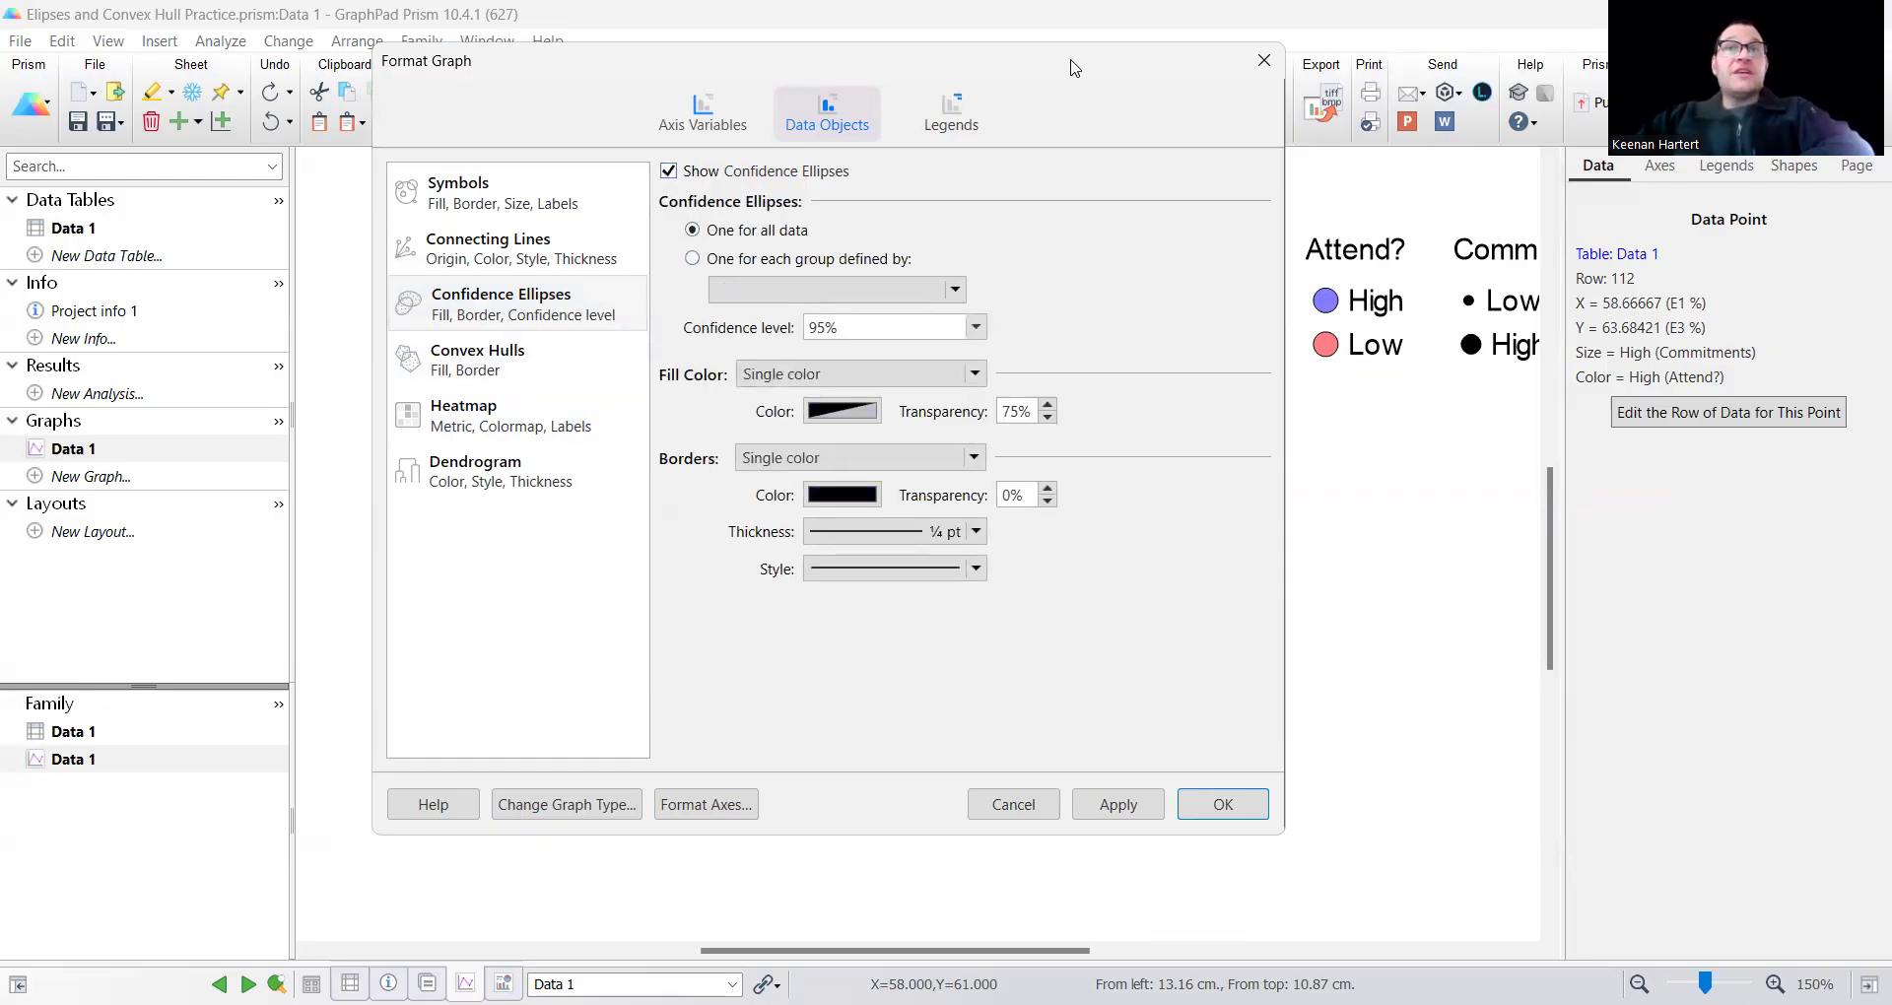
drag(1074, 67, 541, 107)
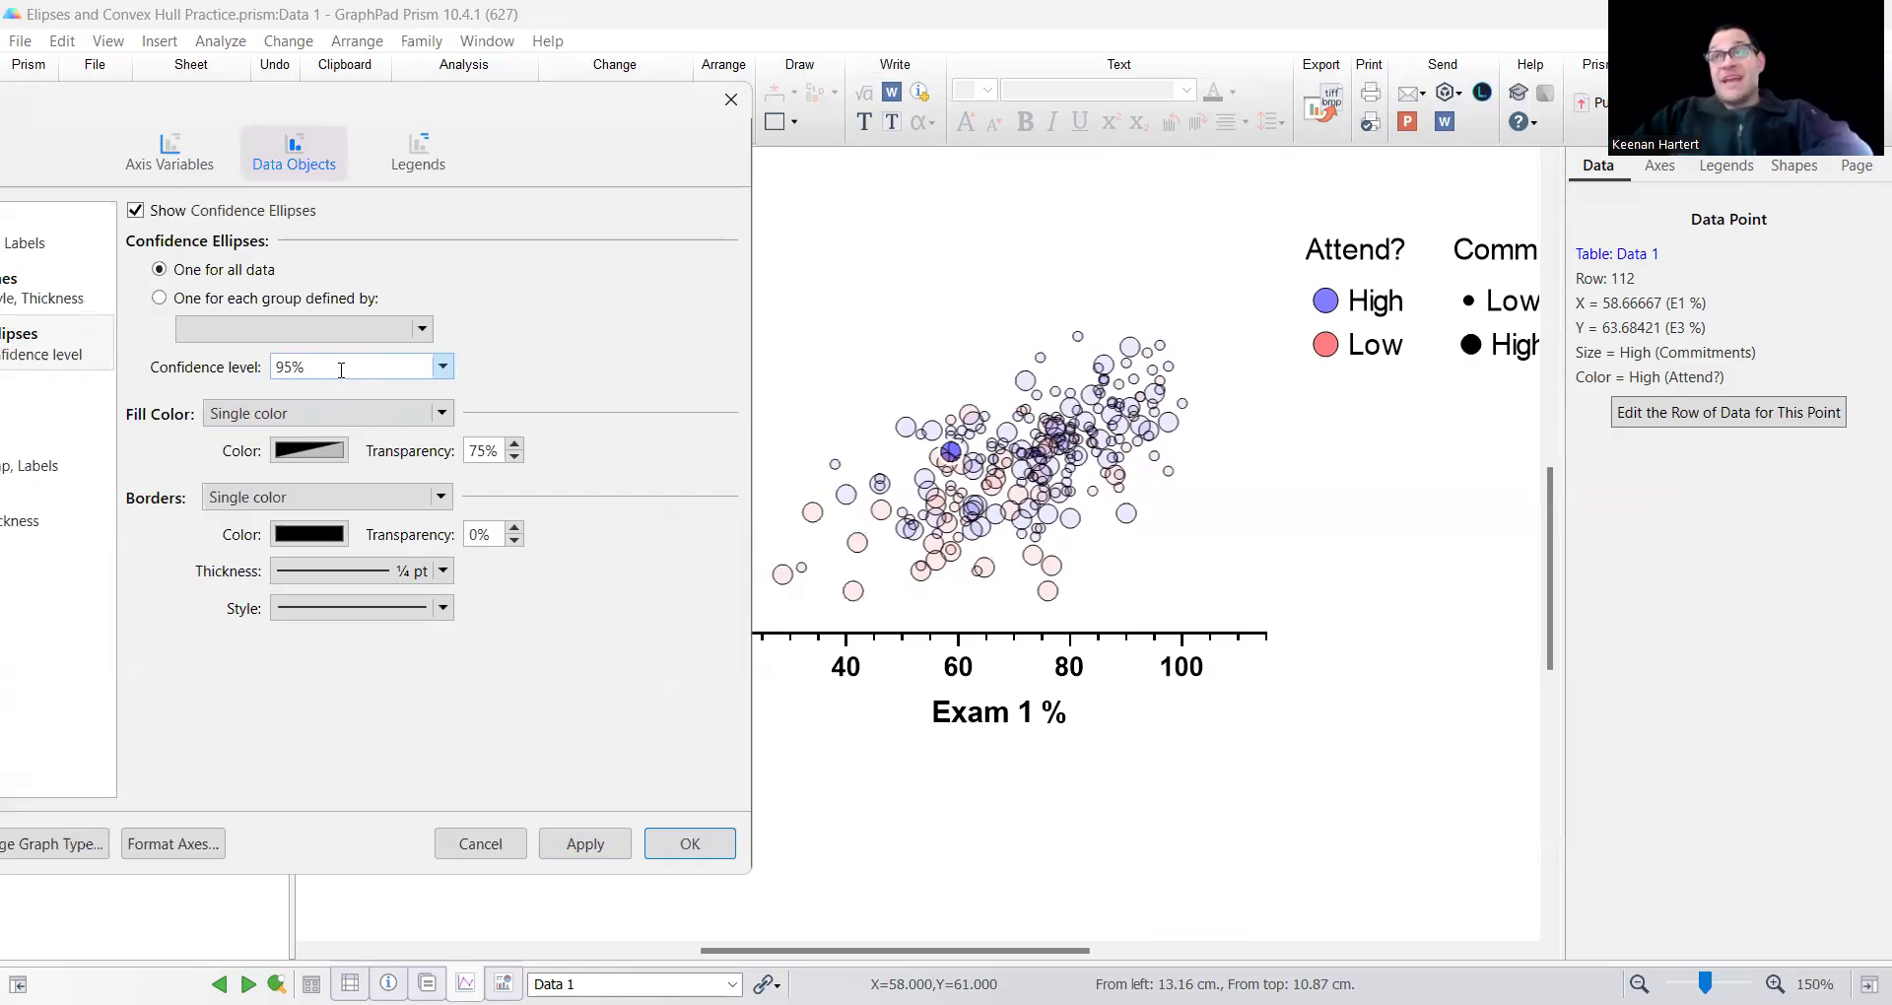
click(585, 843)
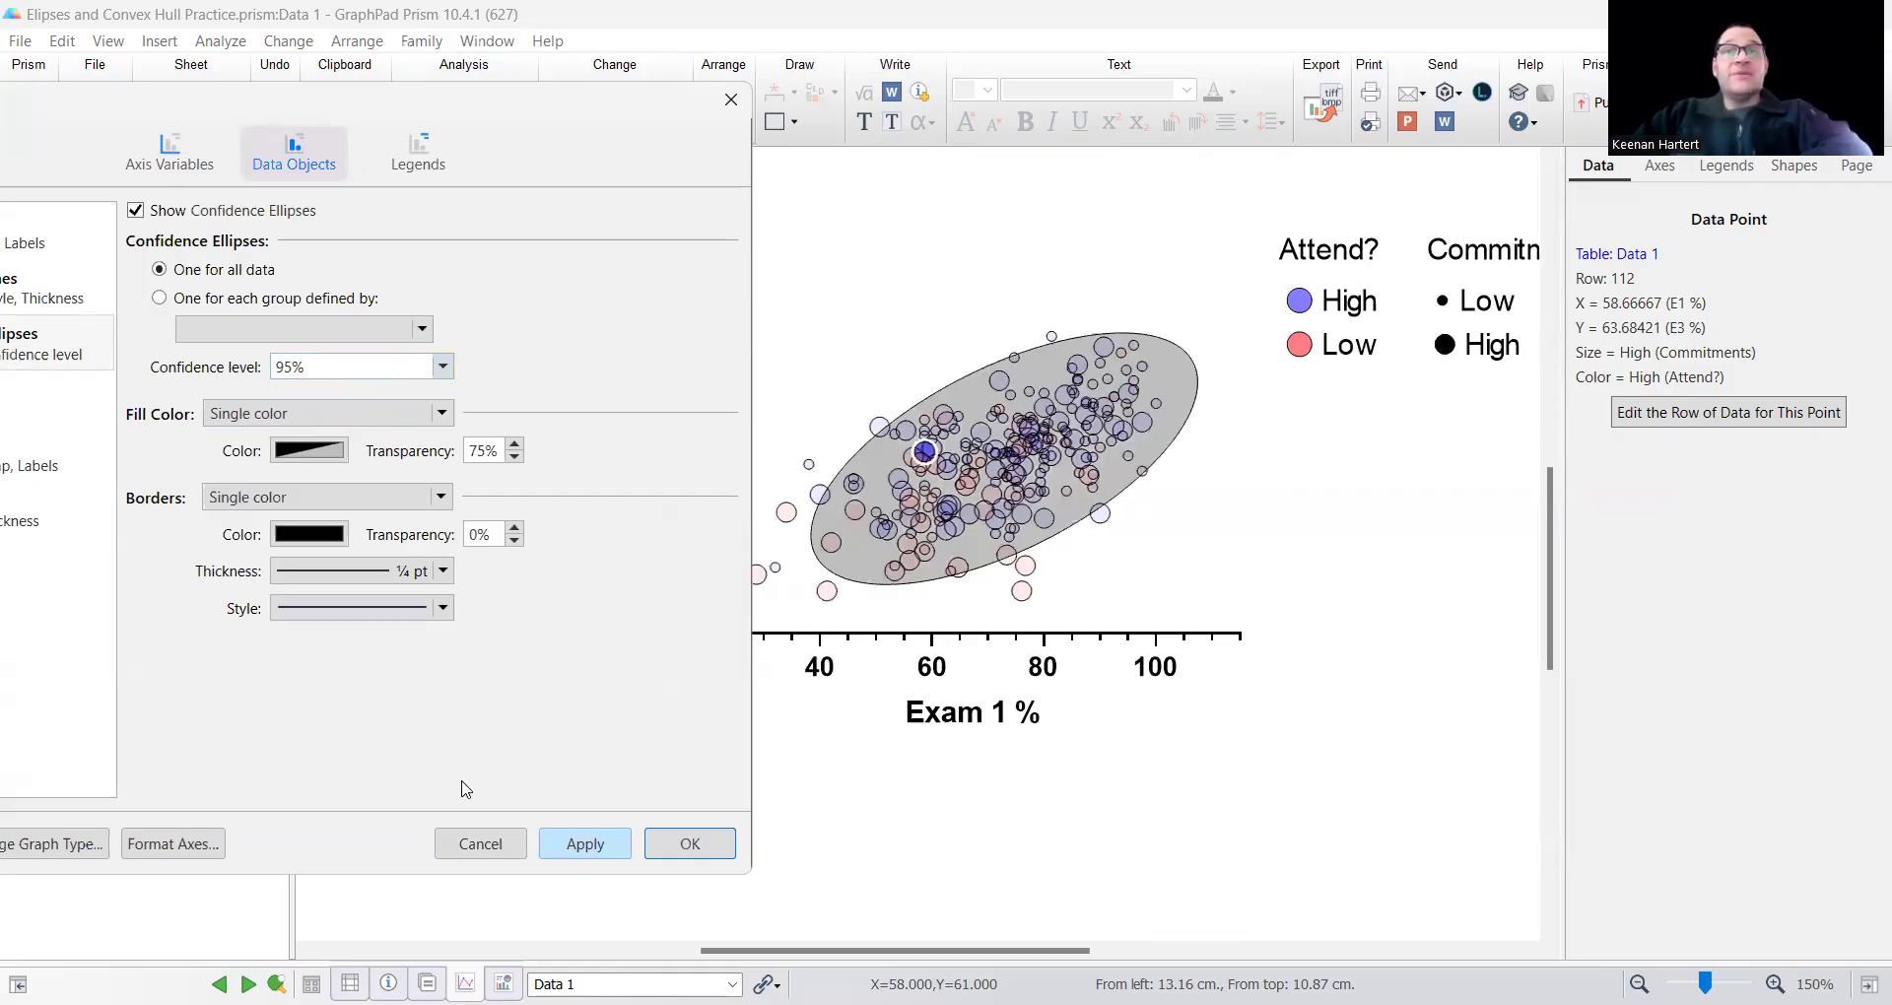
click(709, 844)
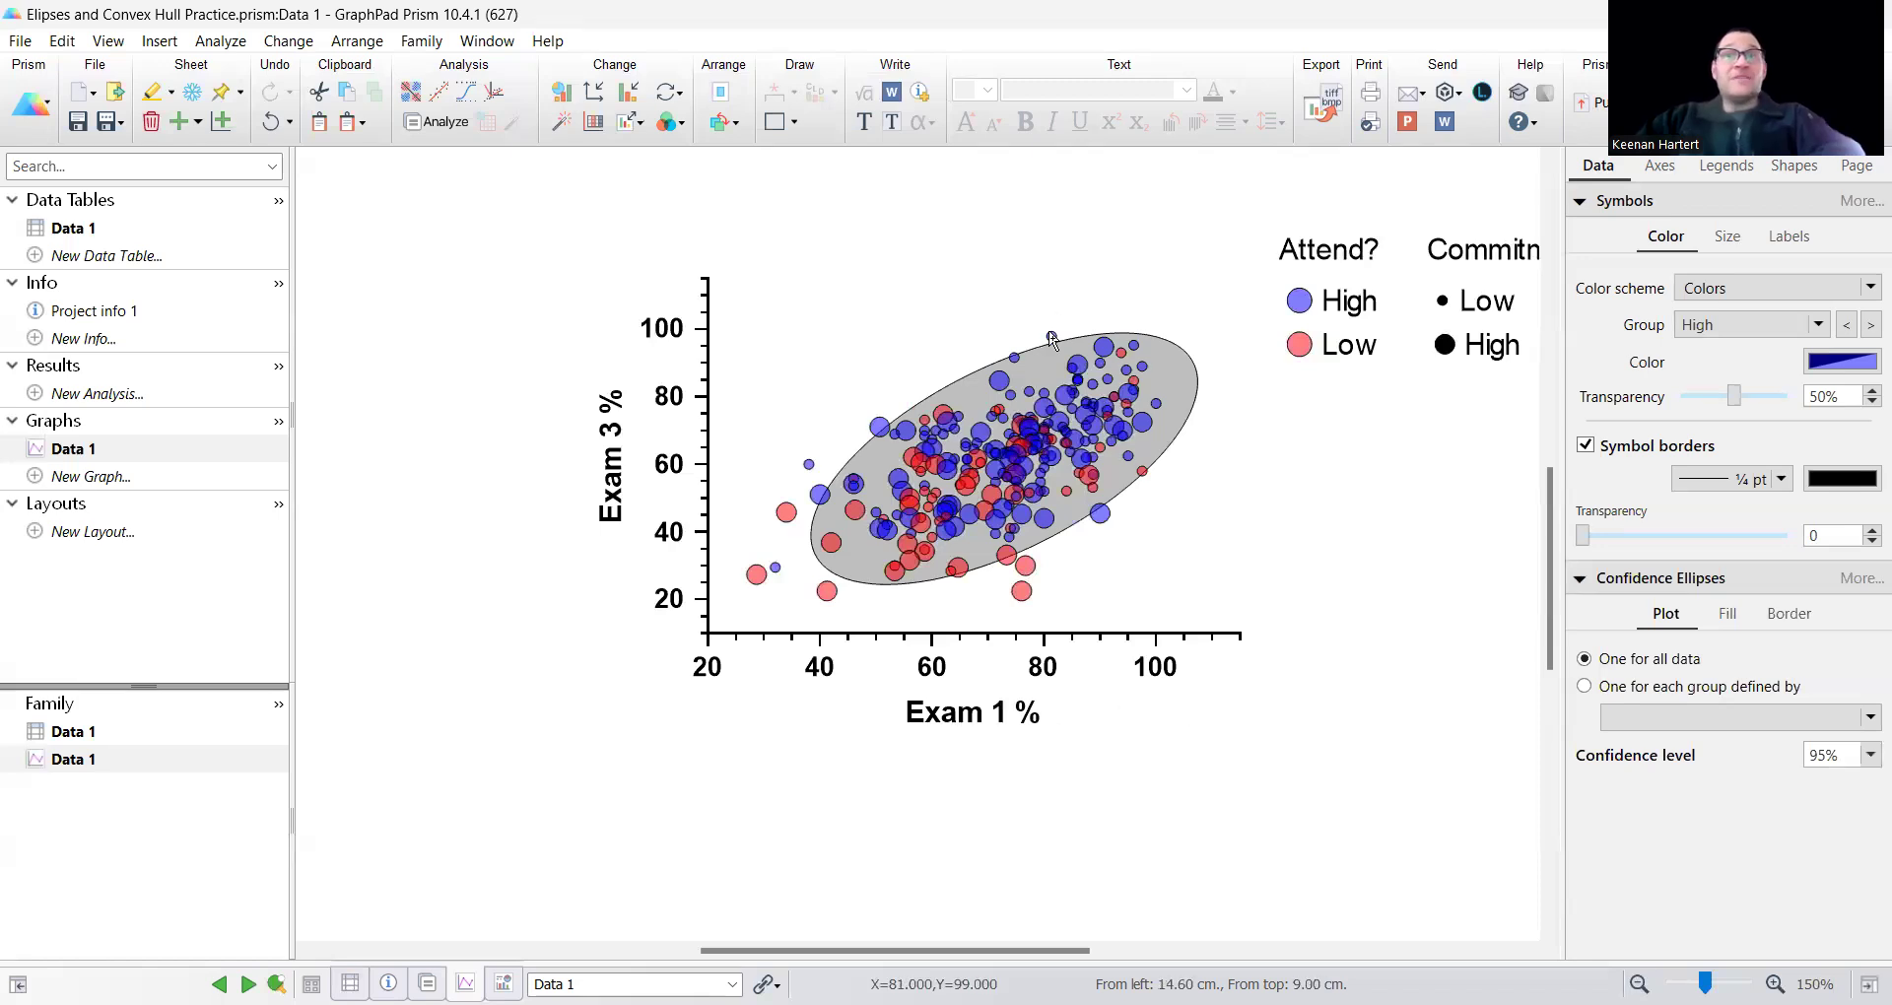
mouse_move(1051, 340)
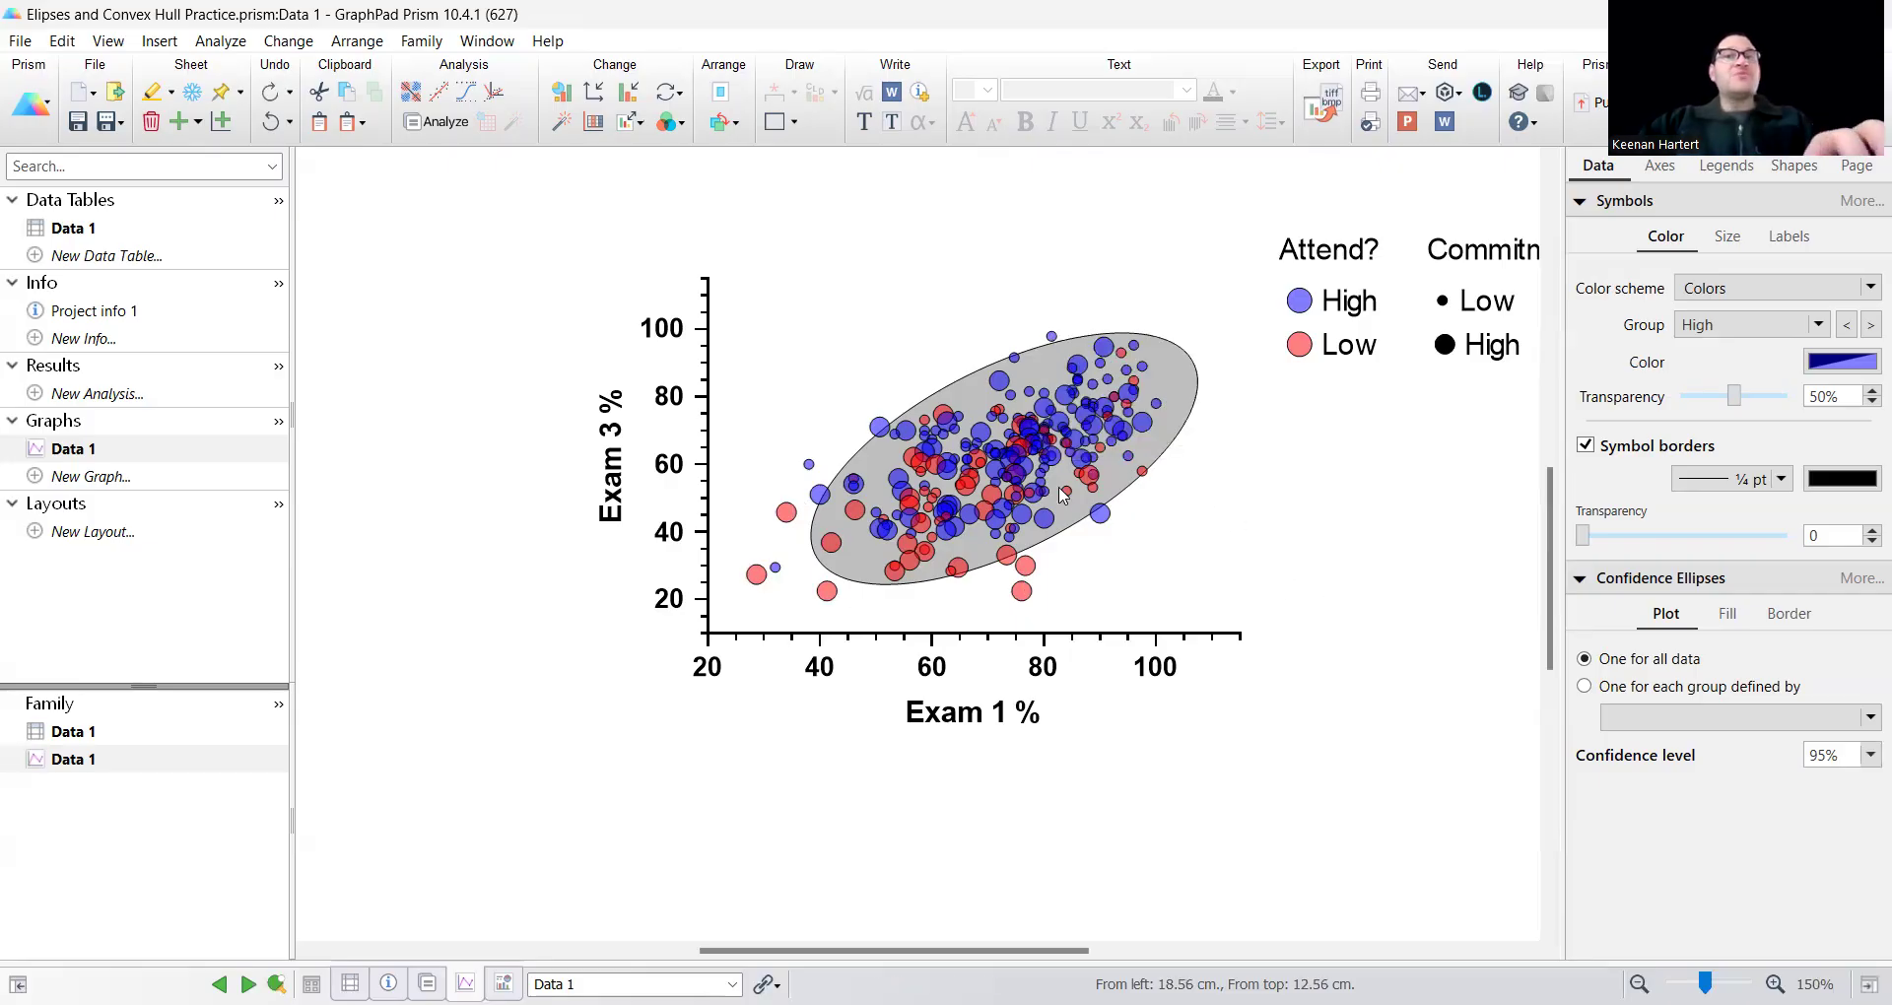
key(ctrl+z)
Add confidence ellipses to the scatter plot, one for each group defined by Attend?
click(1023, 475)
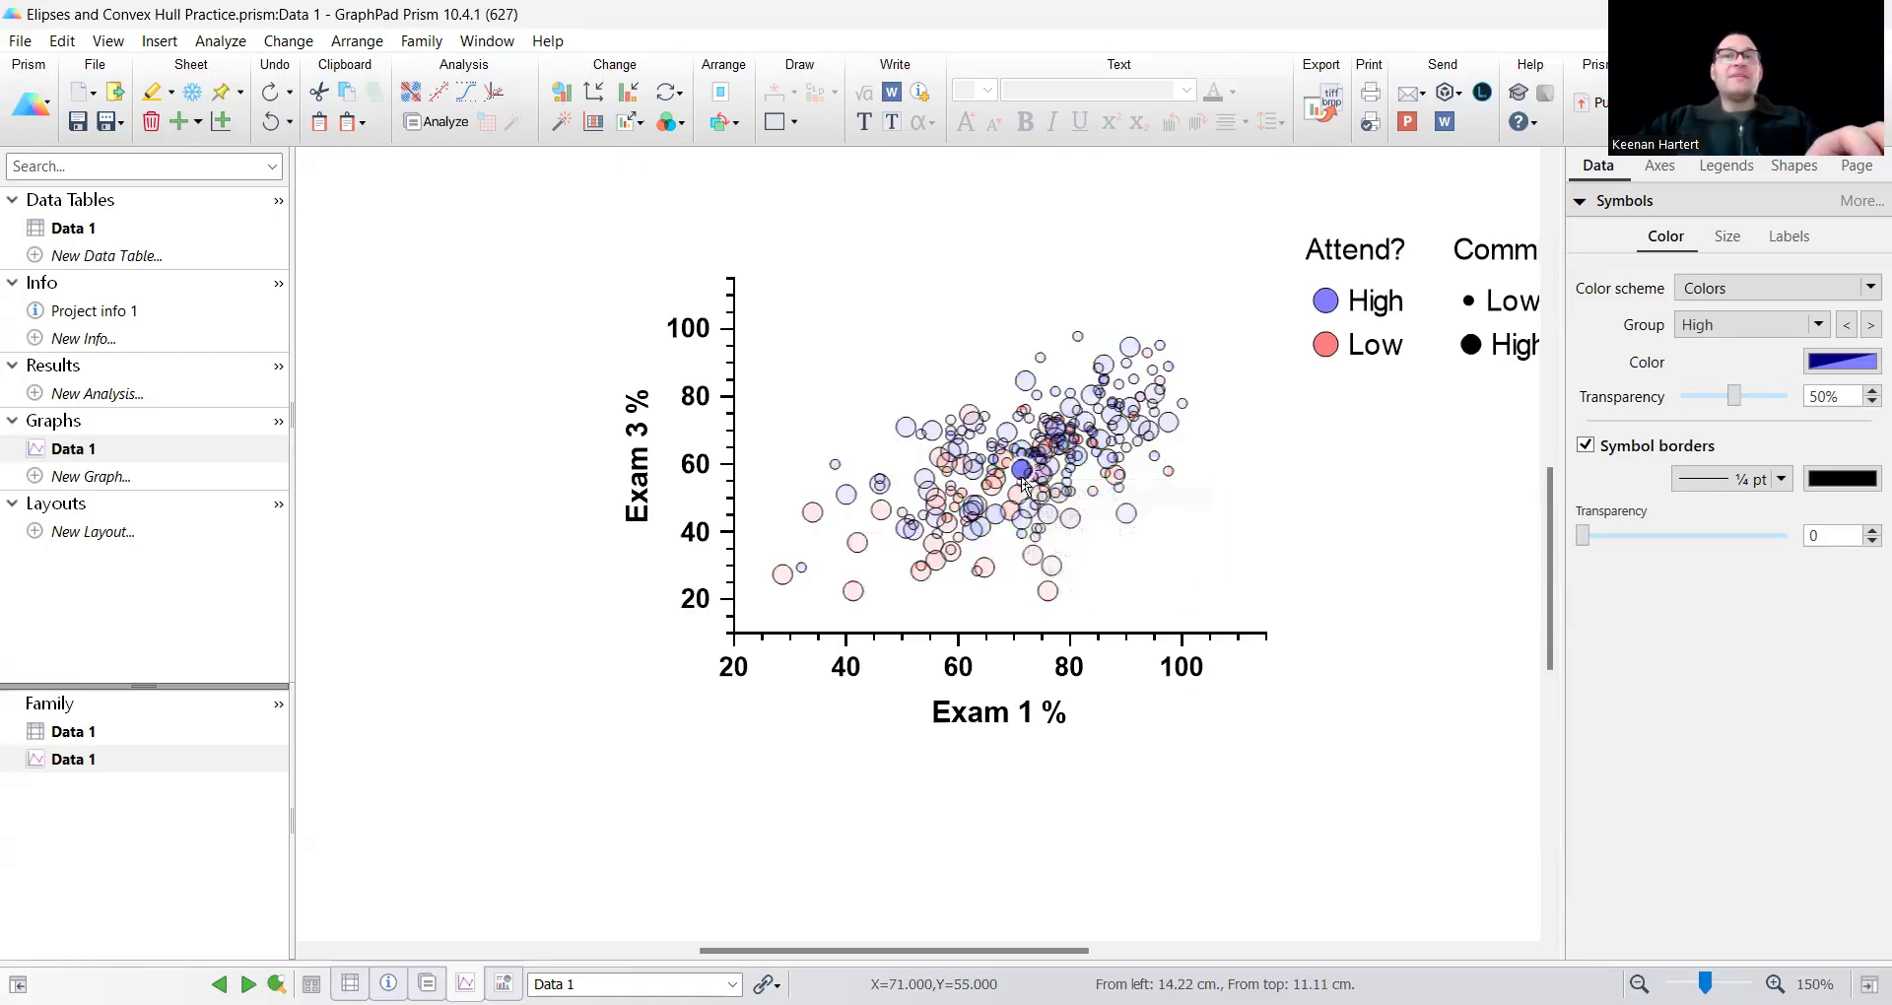
double_click(700, 210)
click(816, 292)
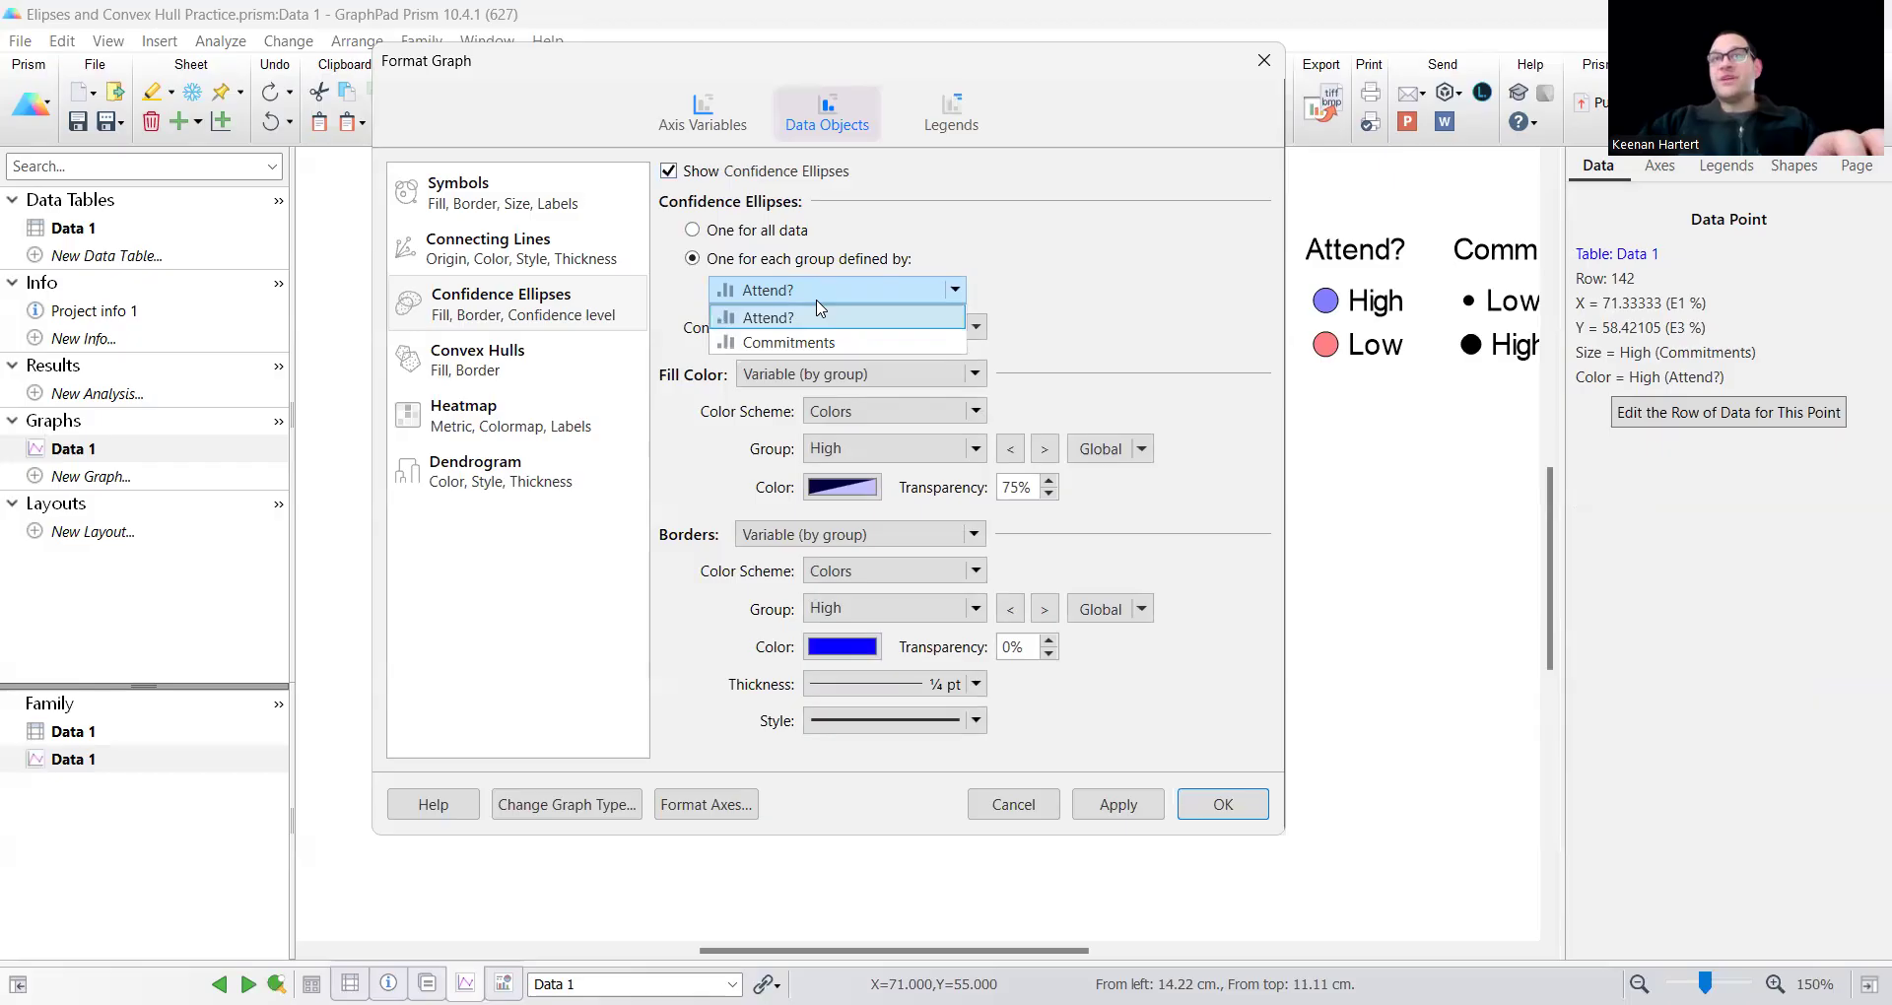
click(818, 315)
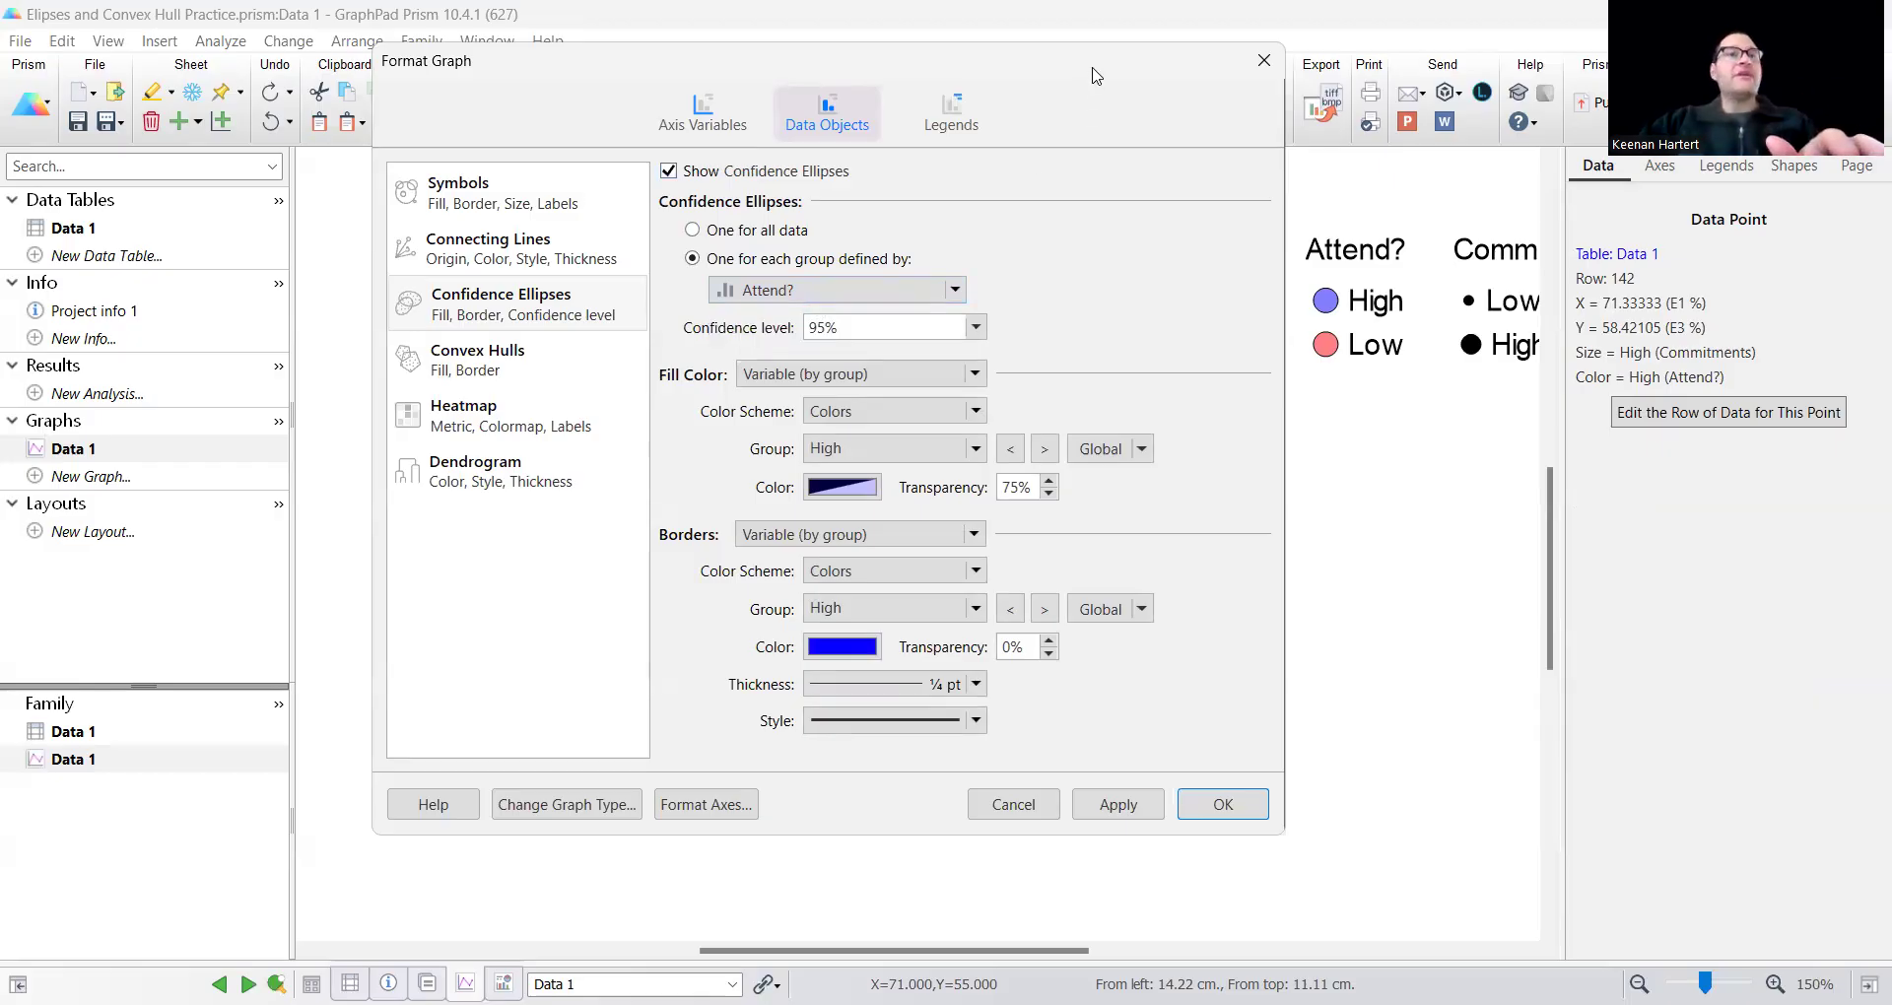
drag(1097, 76, 593, 88)
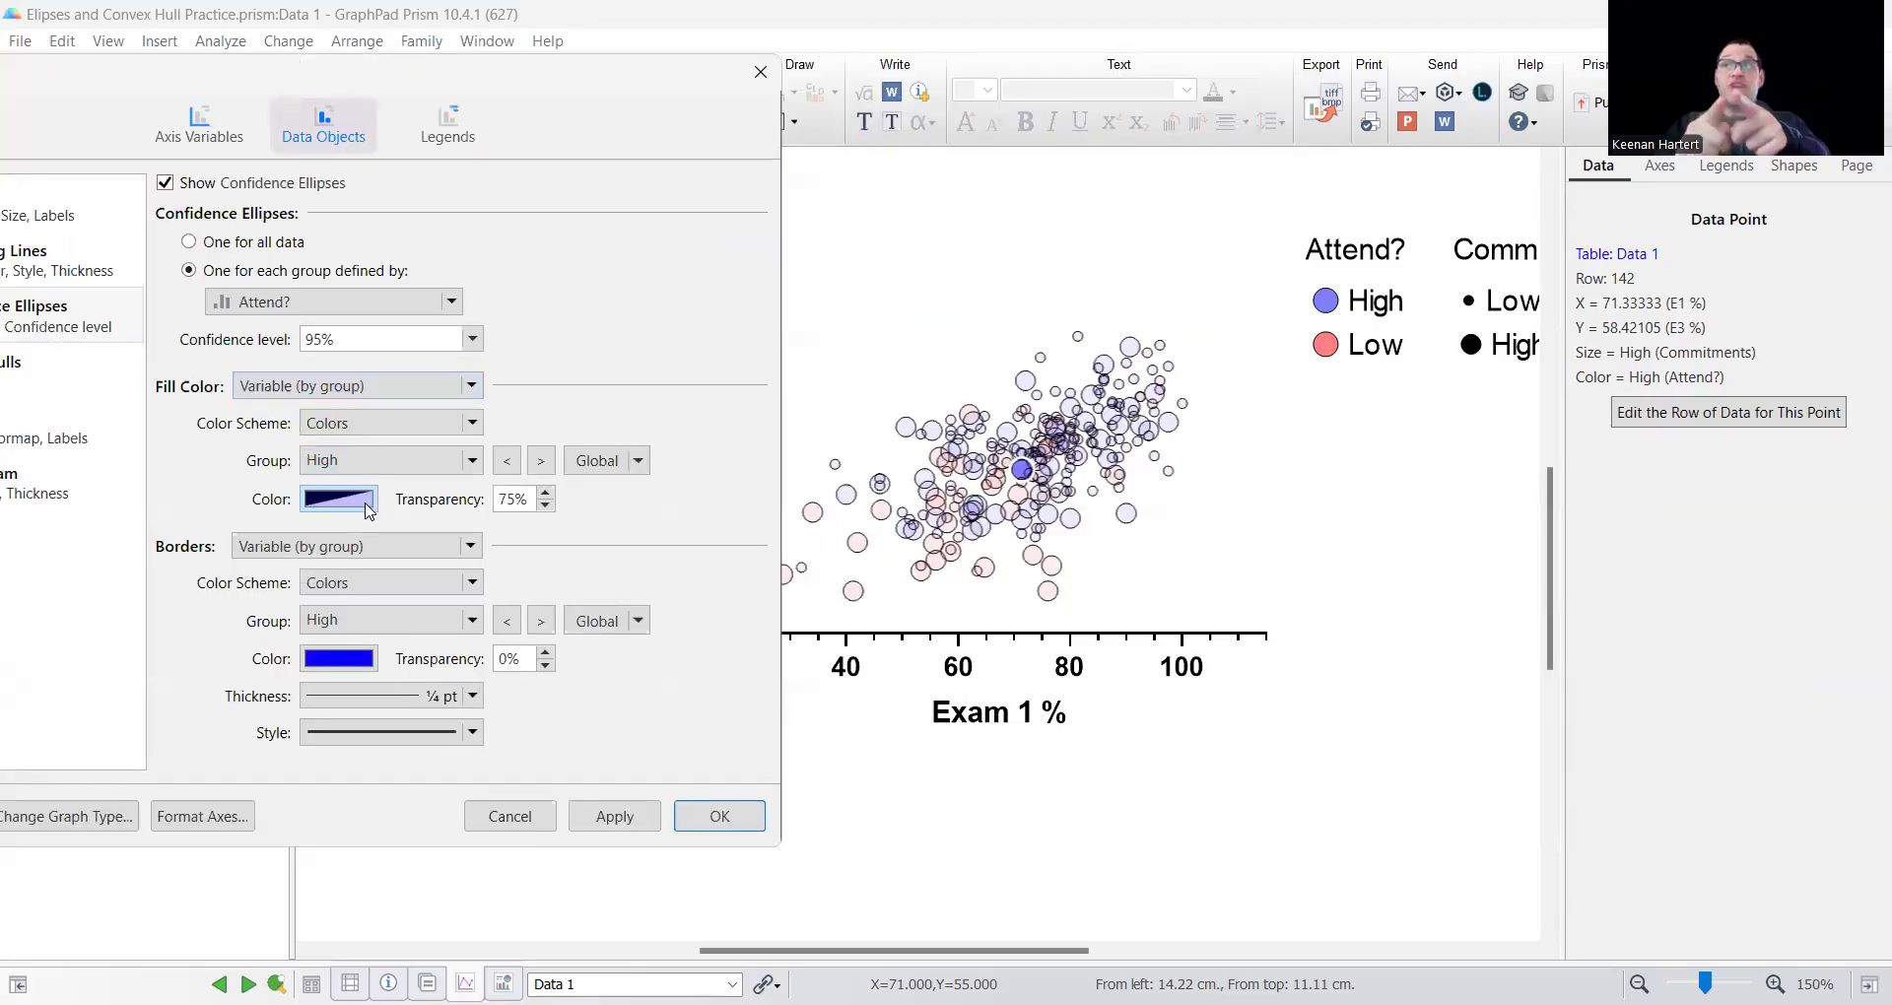
click(541, 461)
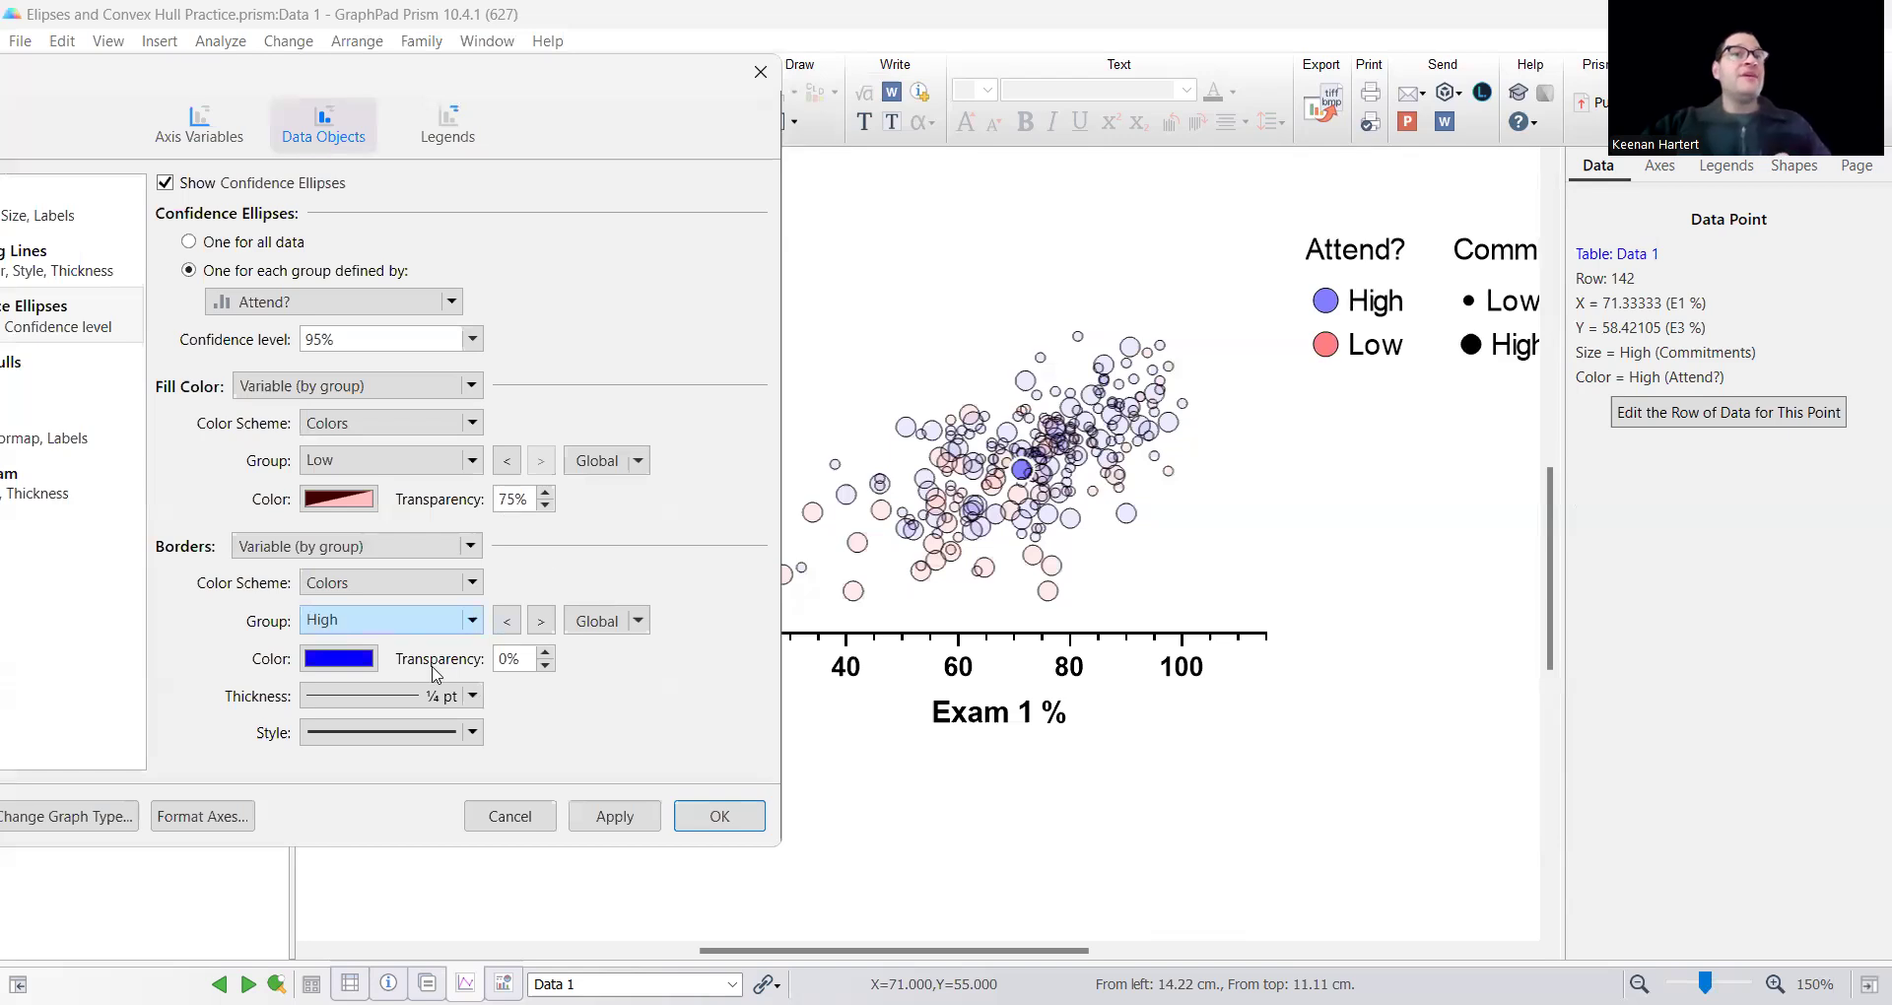
click(391, 742)
click(390, 774)
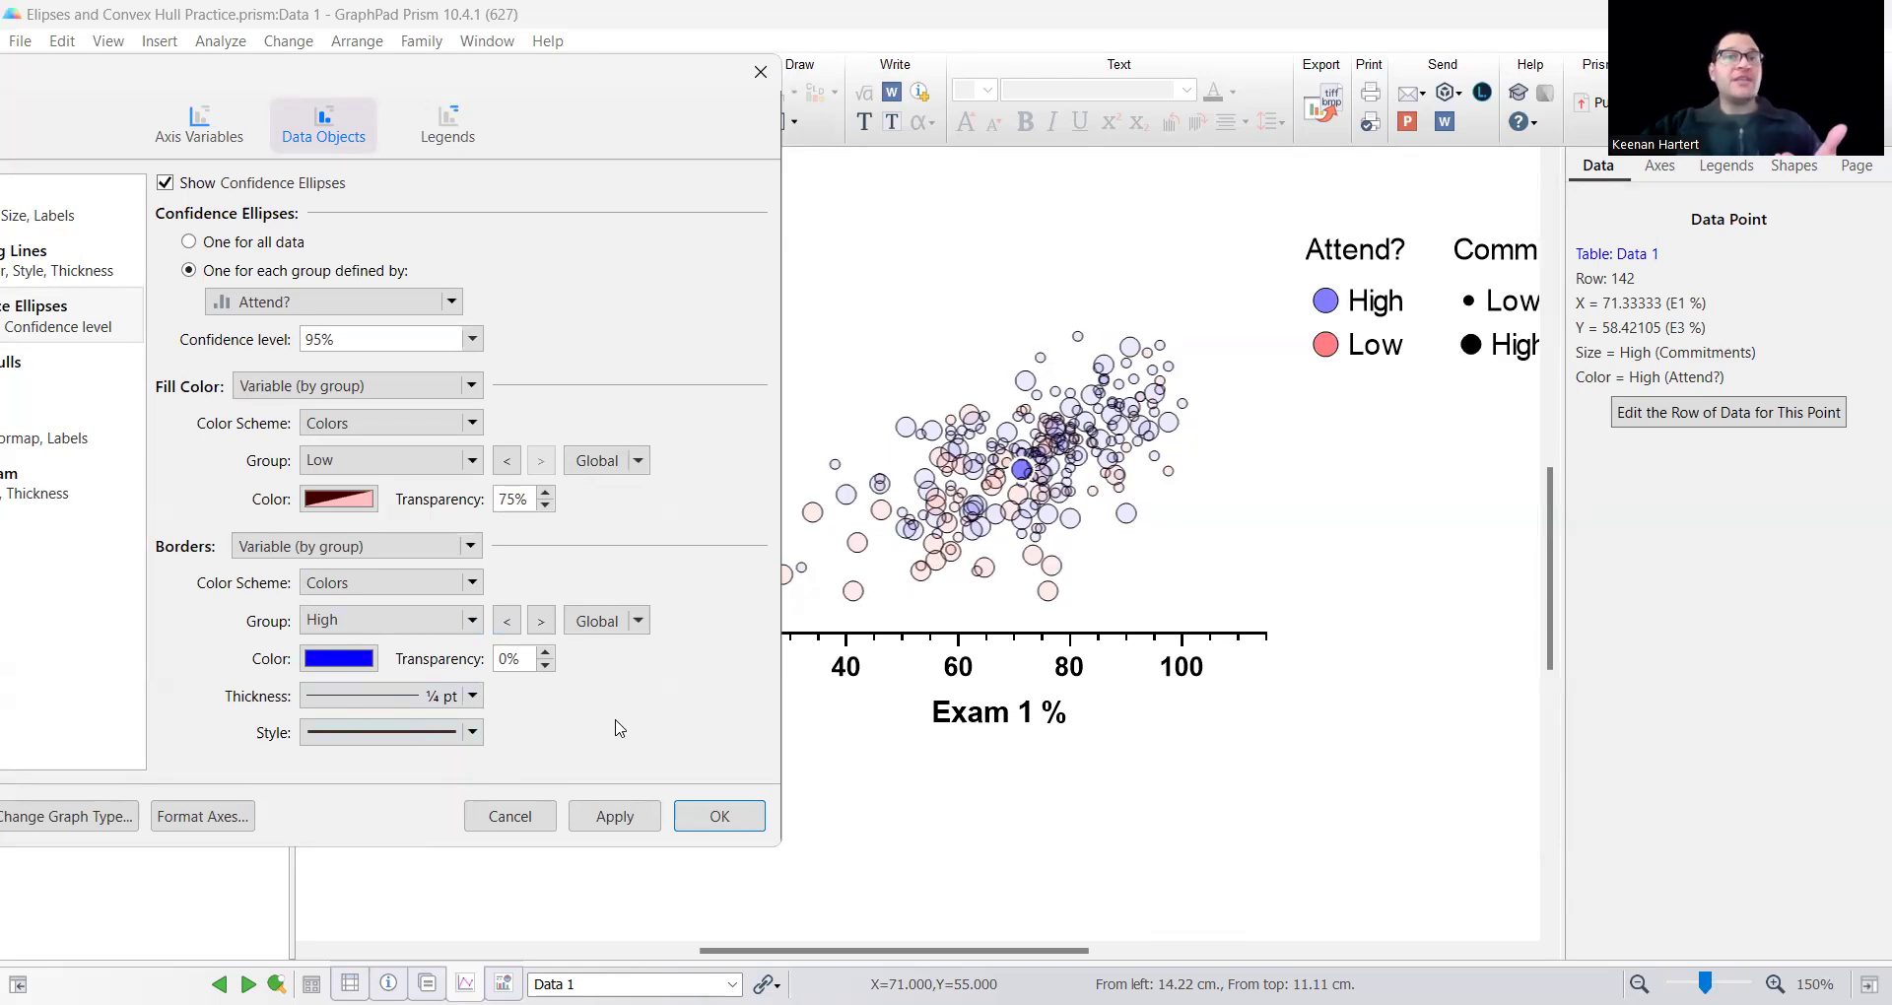
click(621, 824)
click(720, 815)
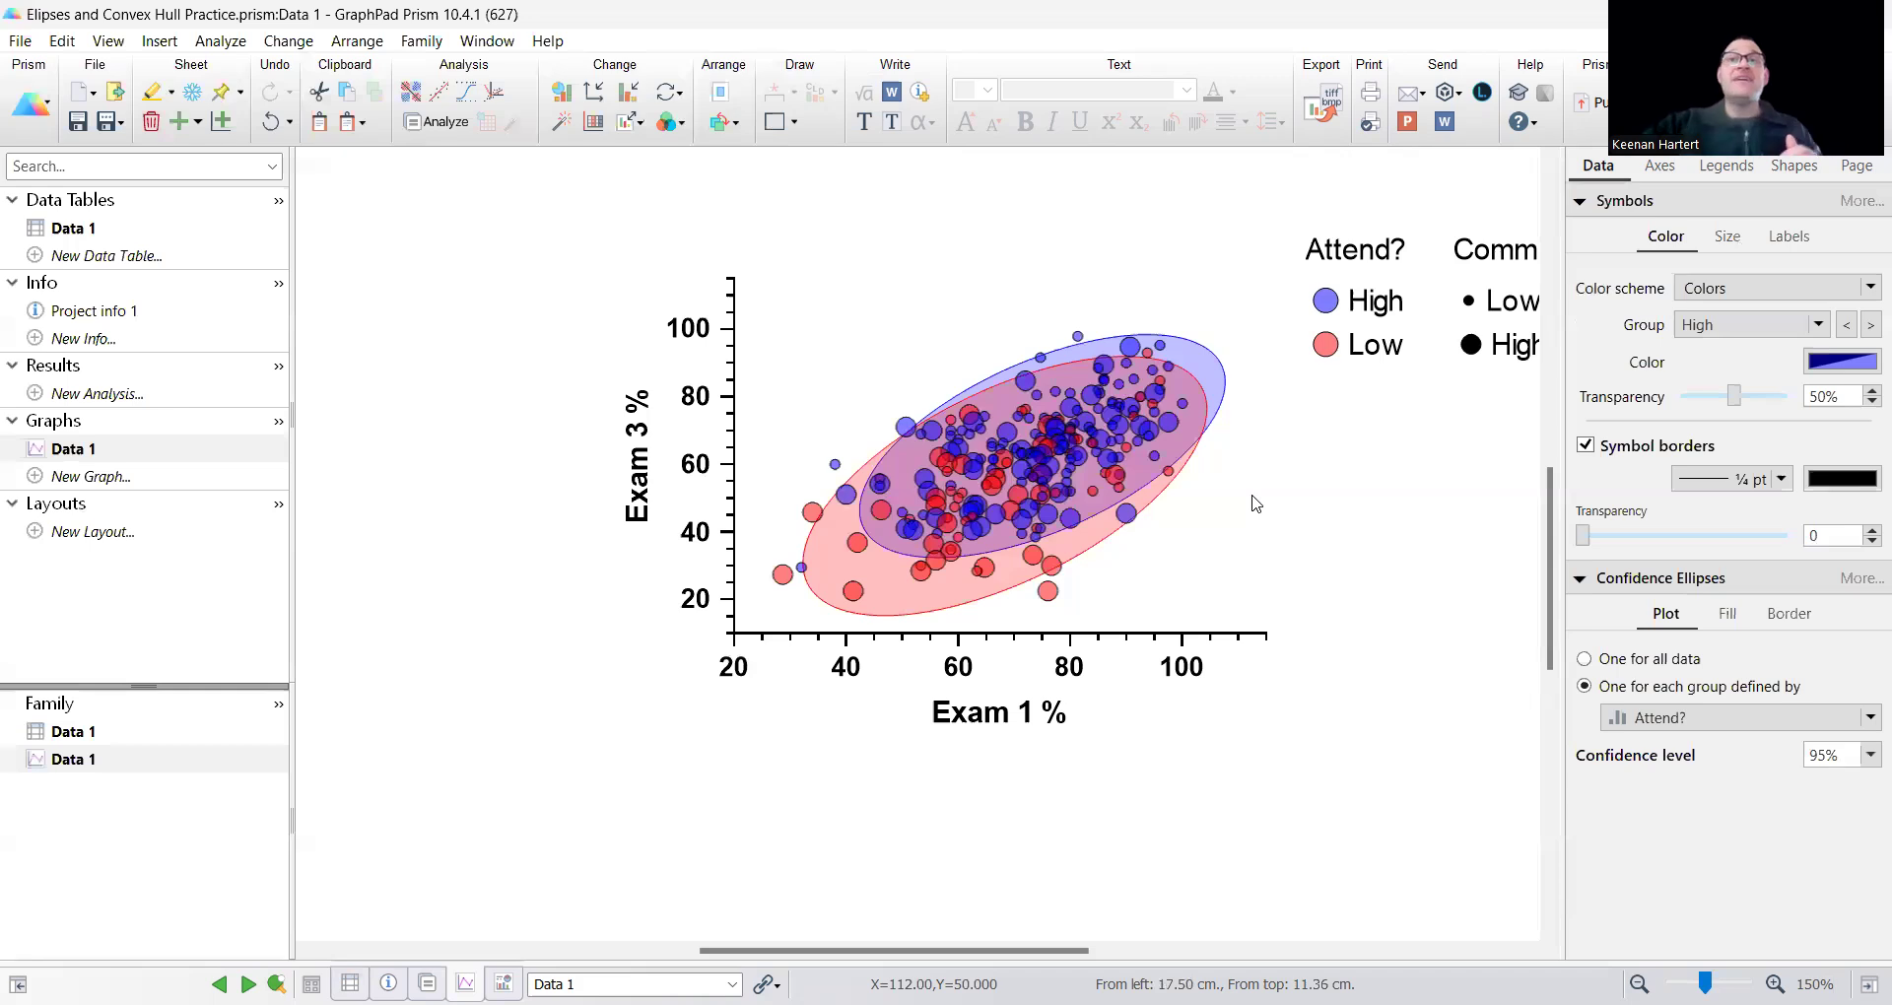
Set the border style of the High attendance group's confidence ellipse to dashed and check it up close.
mouse_move(1072, 395)
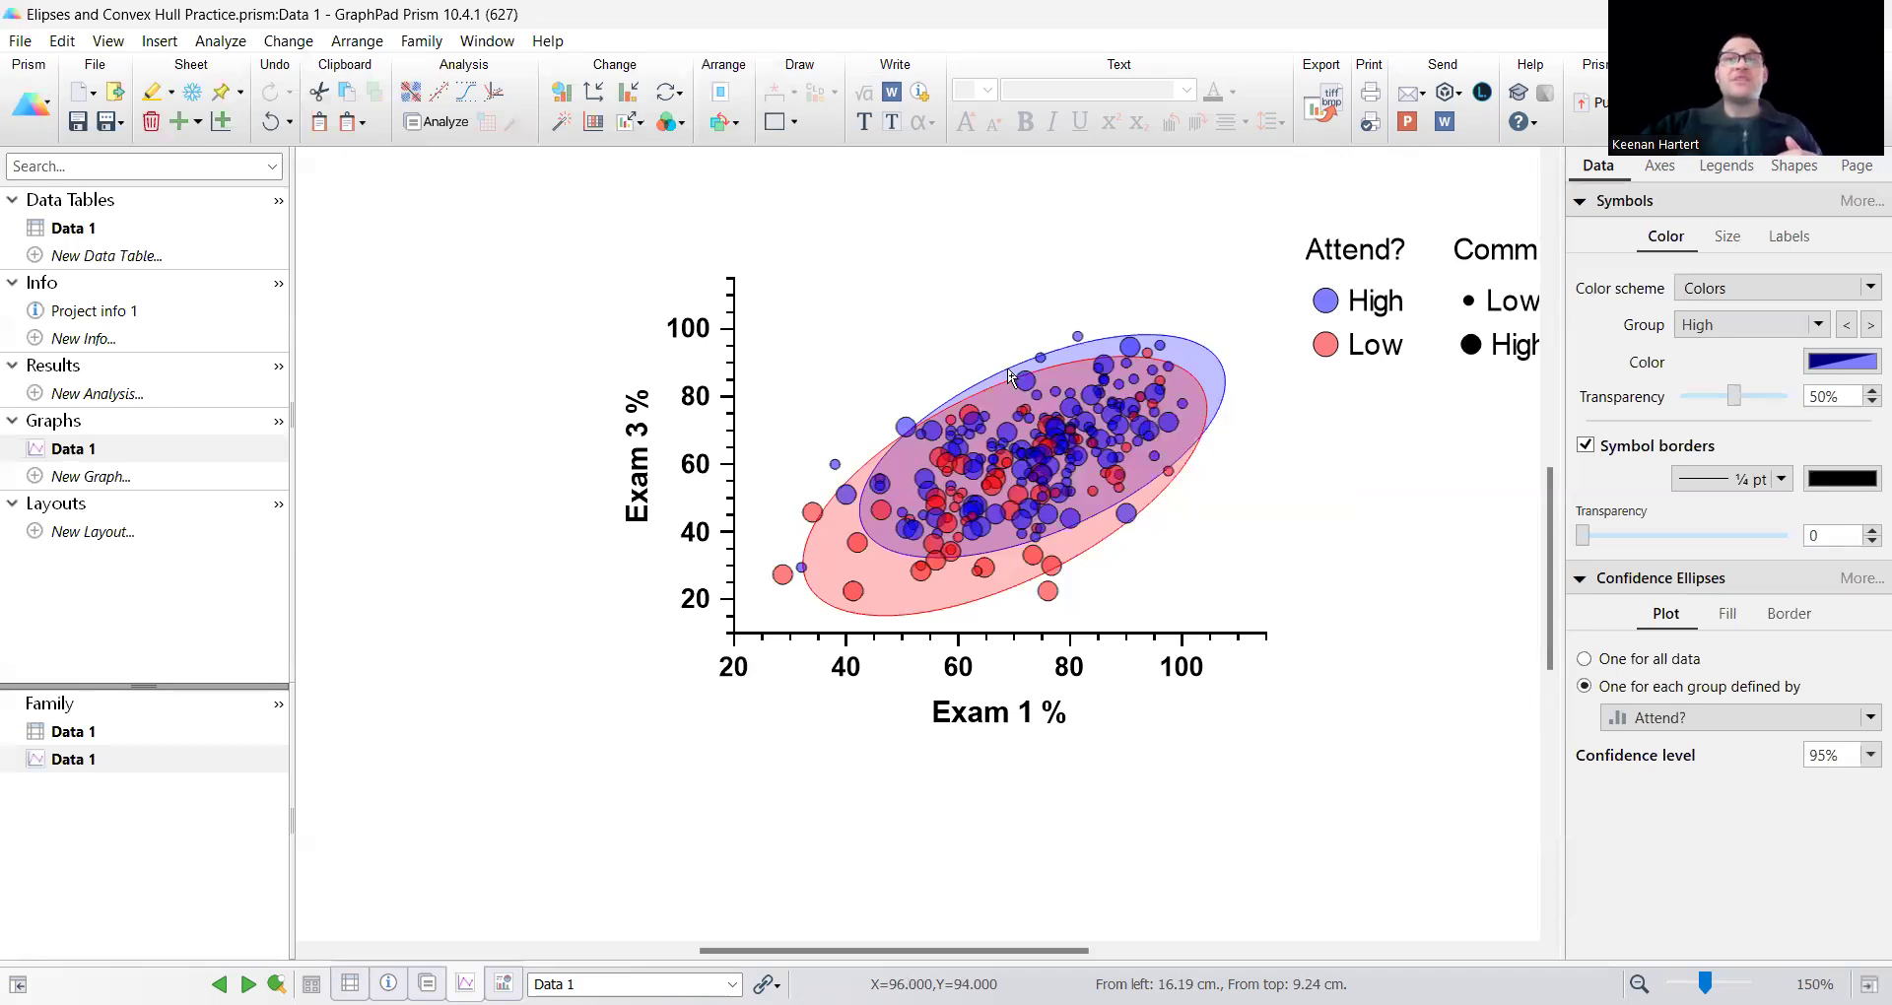
double_click(994, 441)
click(894, 720)
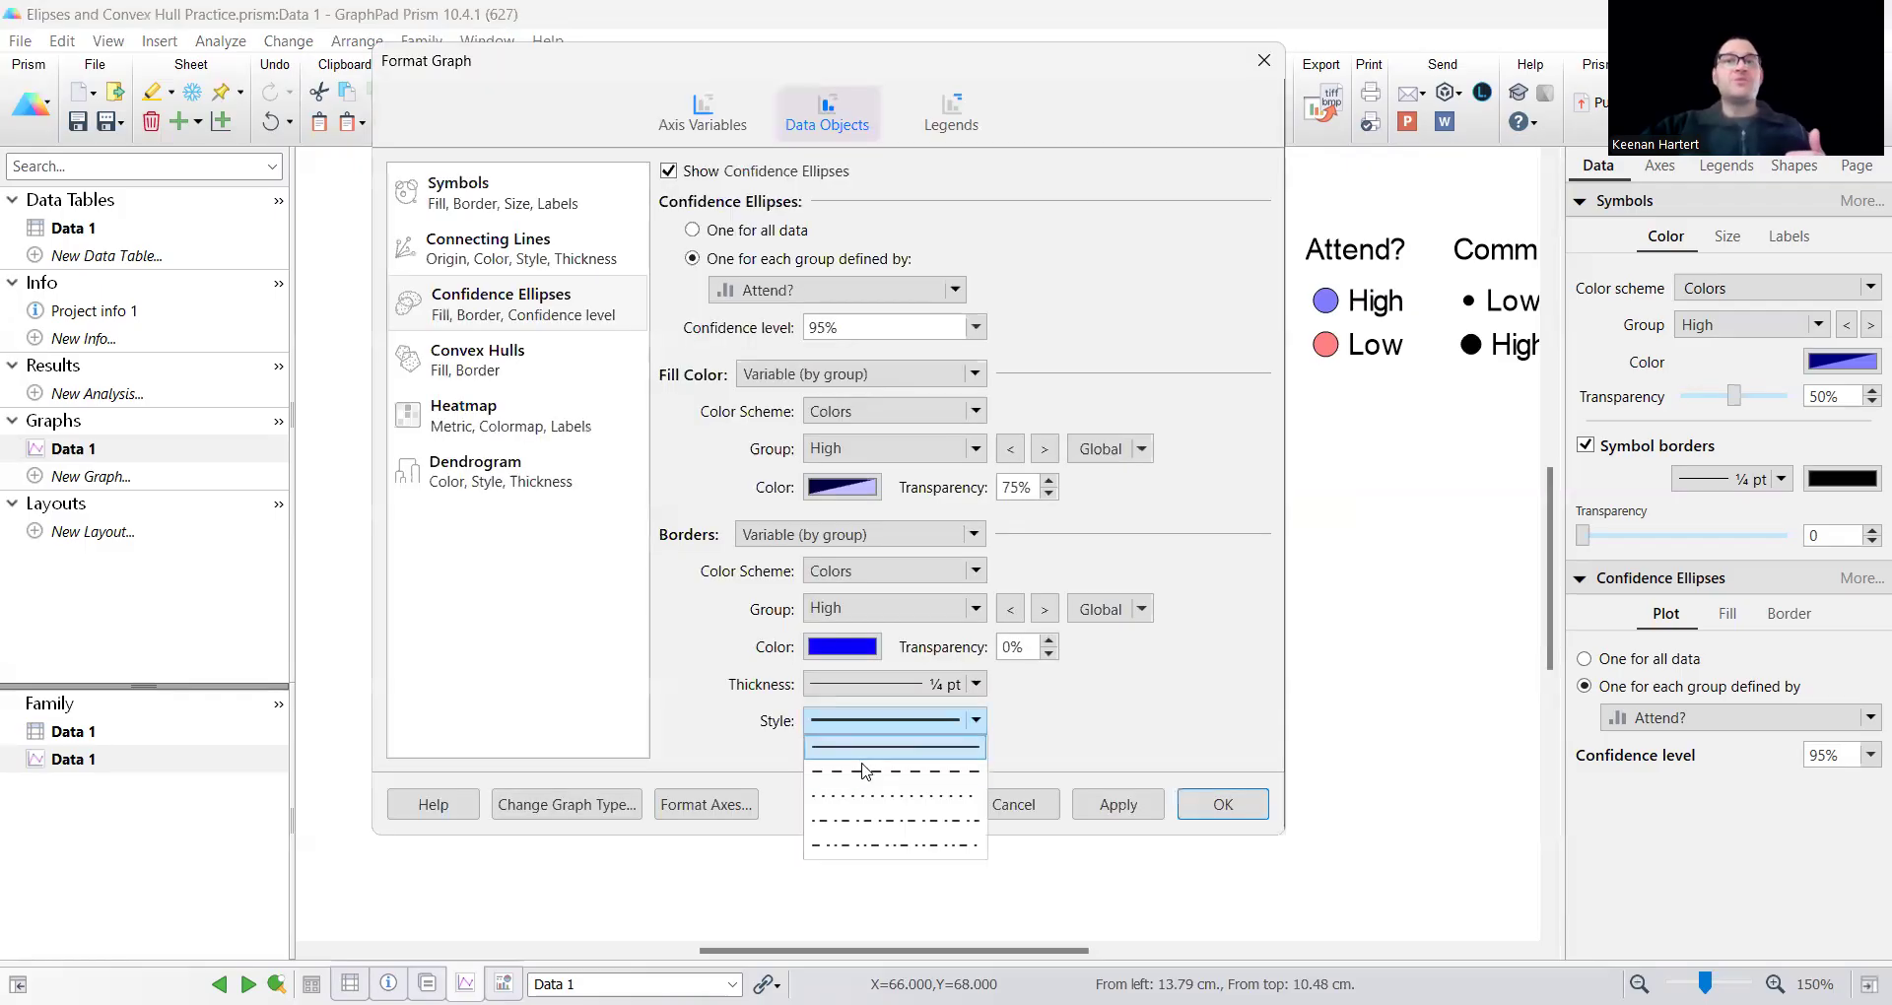
click(887, 760)
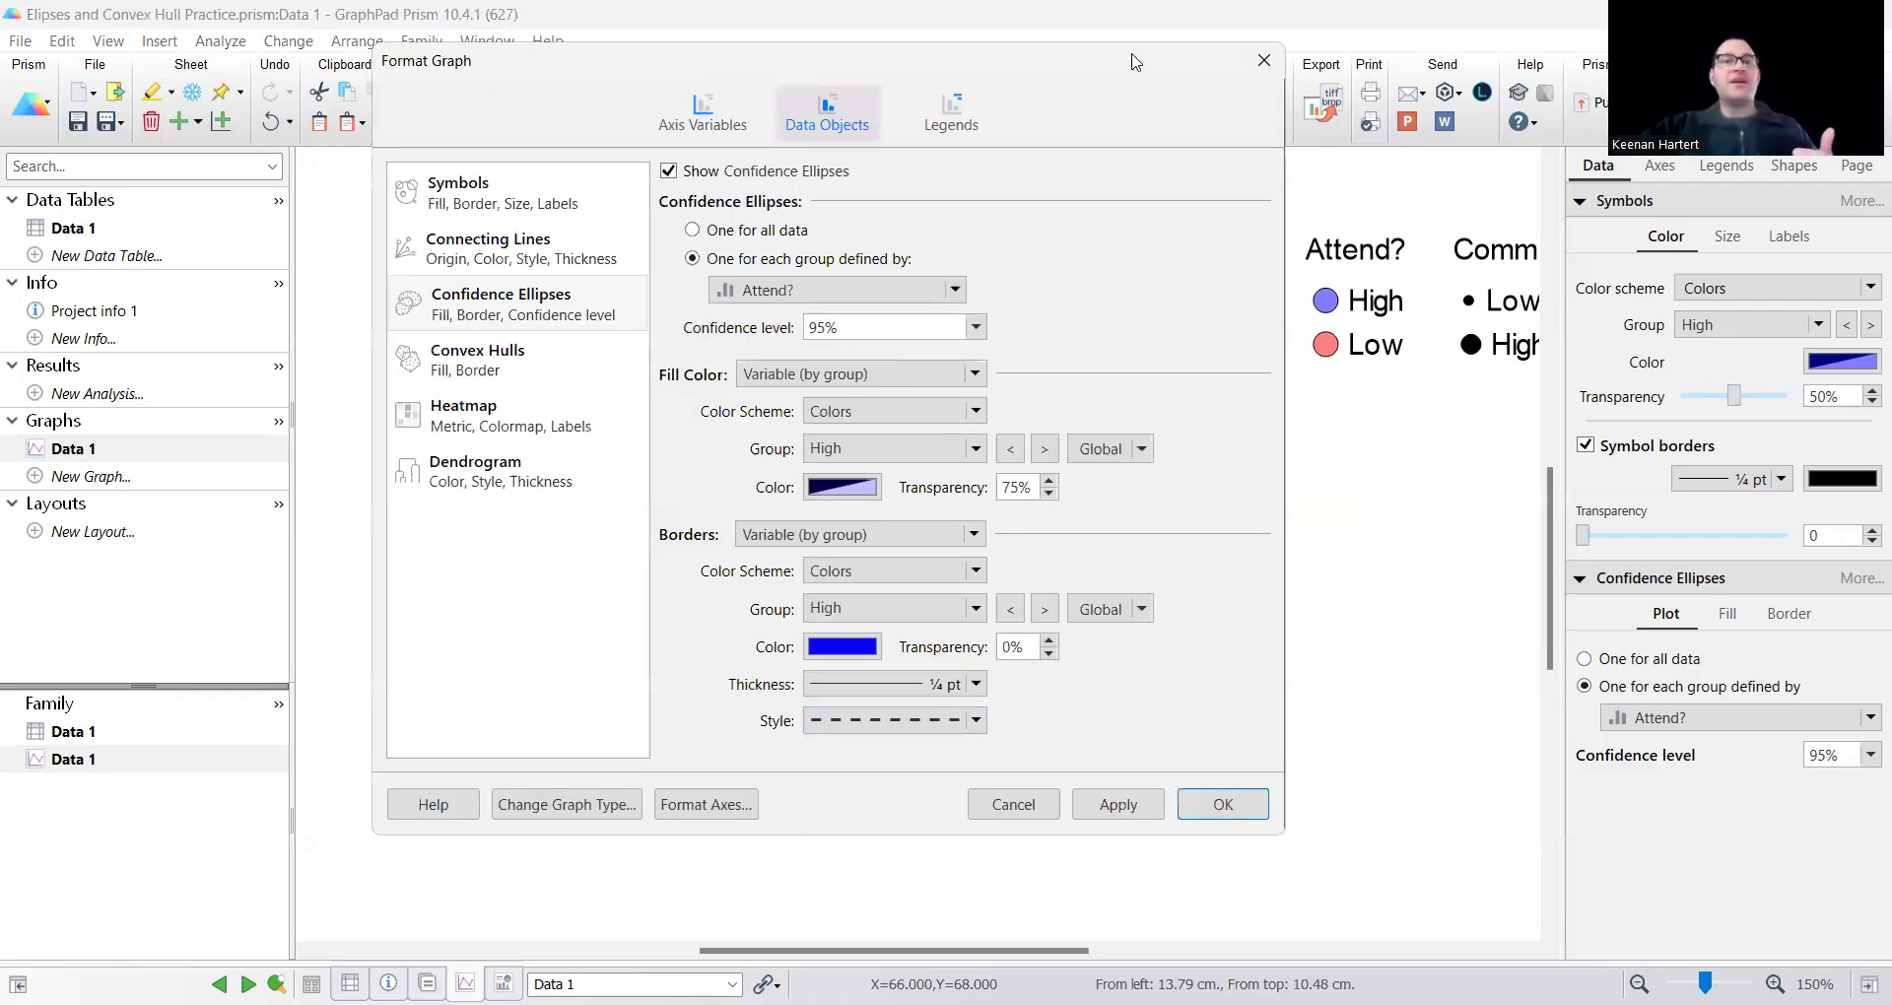
drag(1136, 62, 633, 86)
click(615, 828)
click(719, 827)
scroll(1237, 477, up, 4)
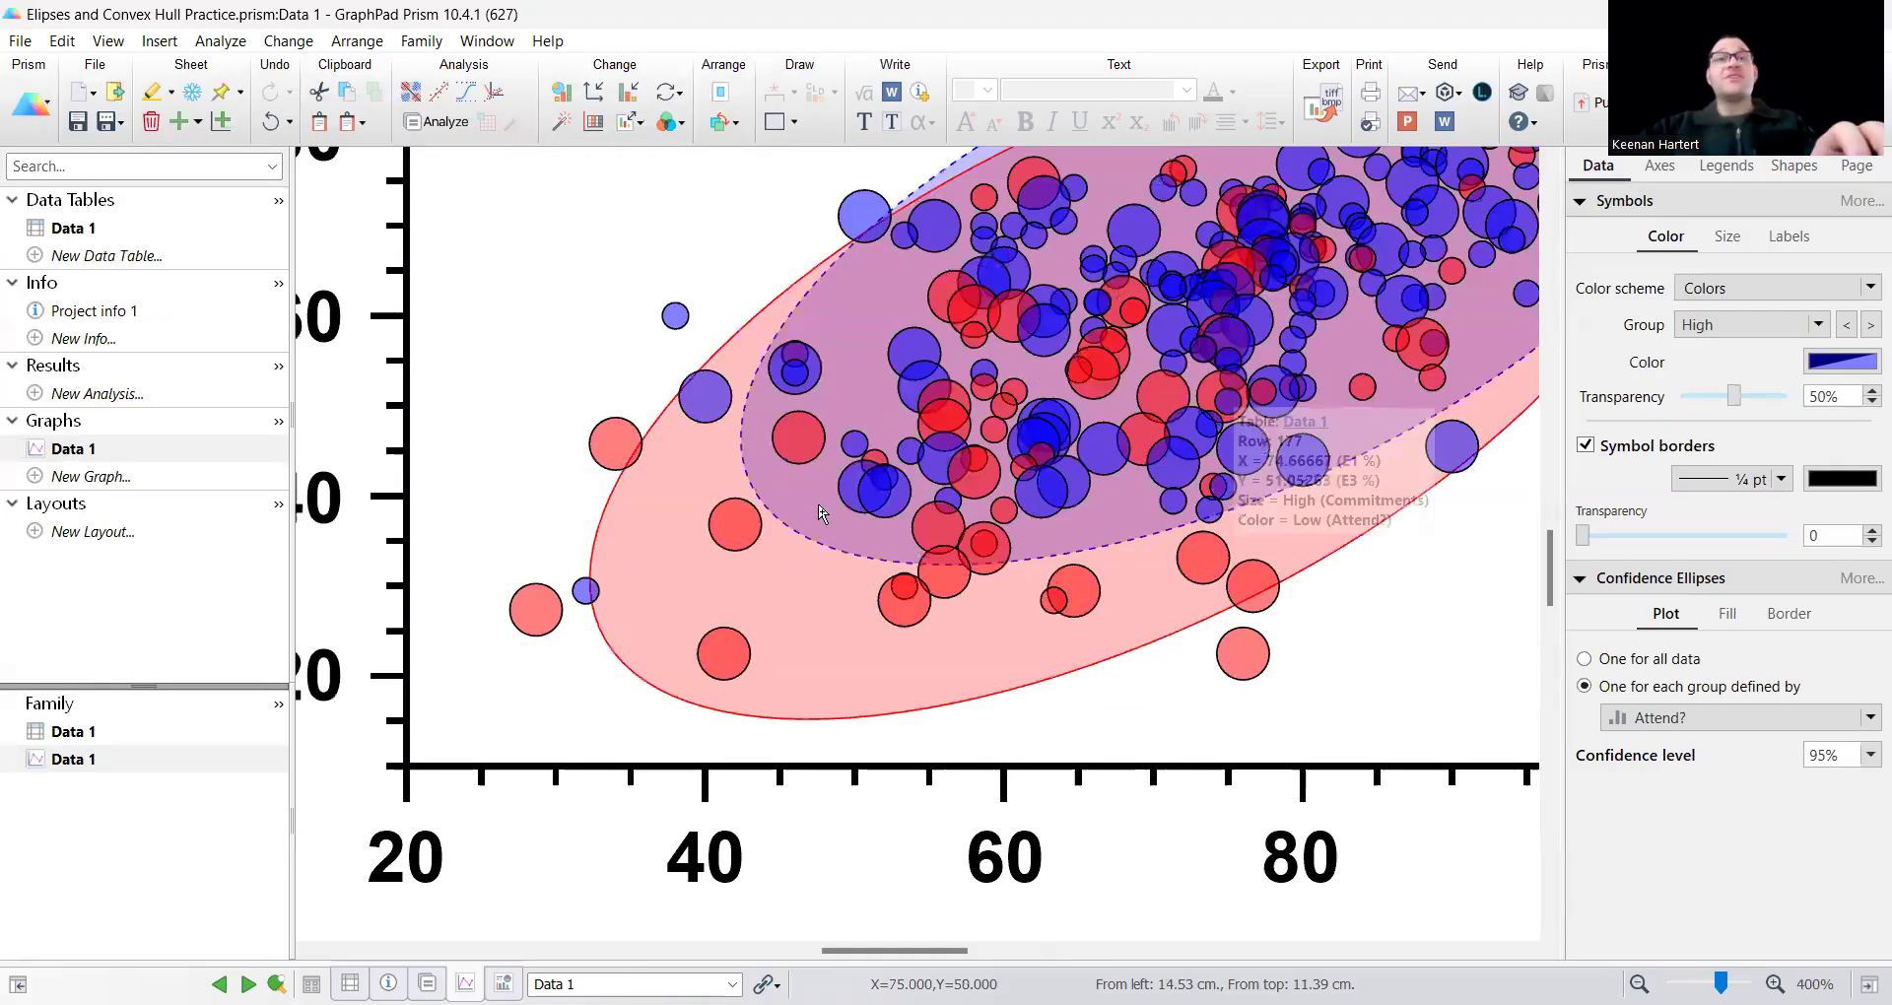
scroll(1253, 527, down, 2)
scroll(1253, 528, down, 1)
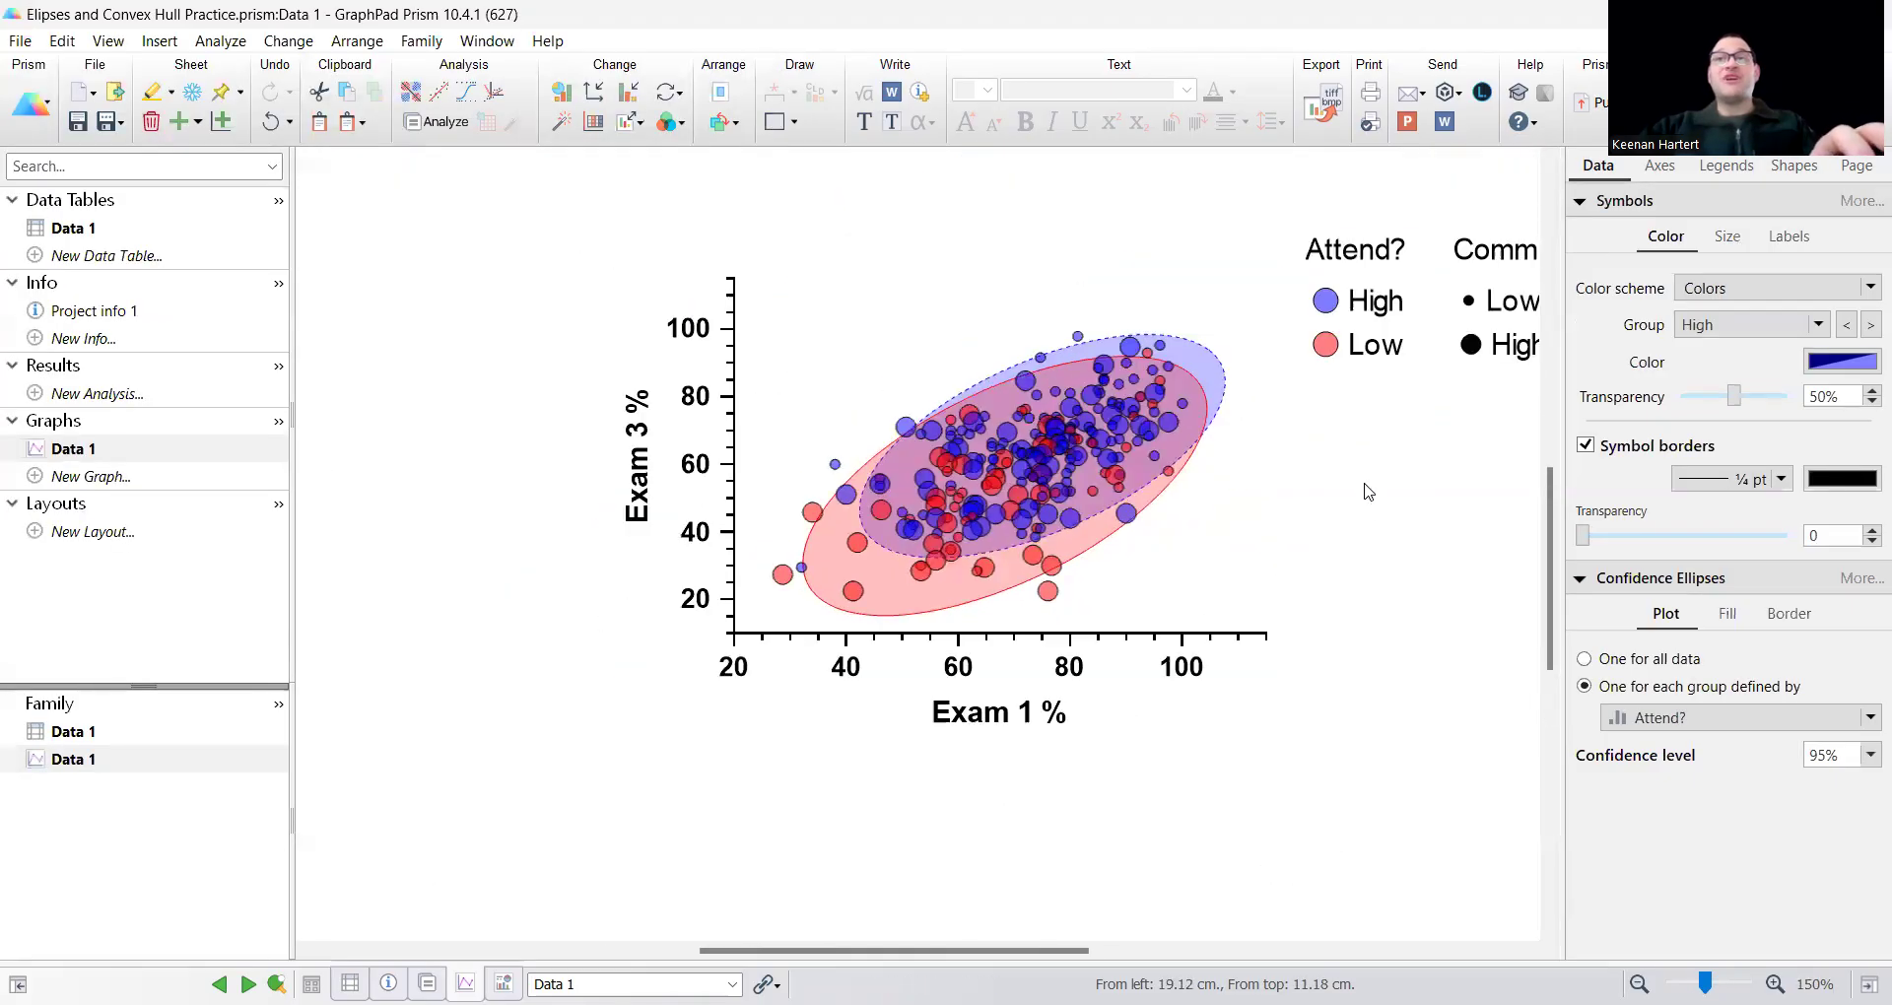
Delete the confidence ellipses' extra Attend? legend, keeping the symbol color and Commitments? legends.
scroll(1244, 446, down, 2)
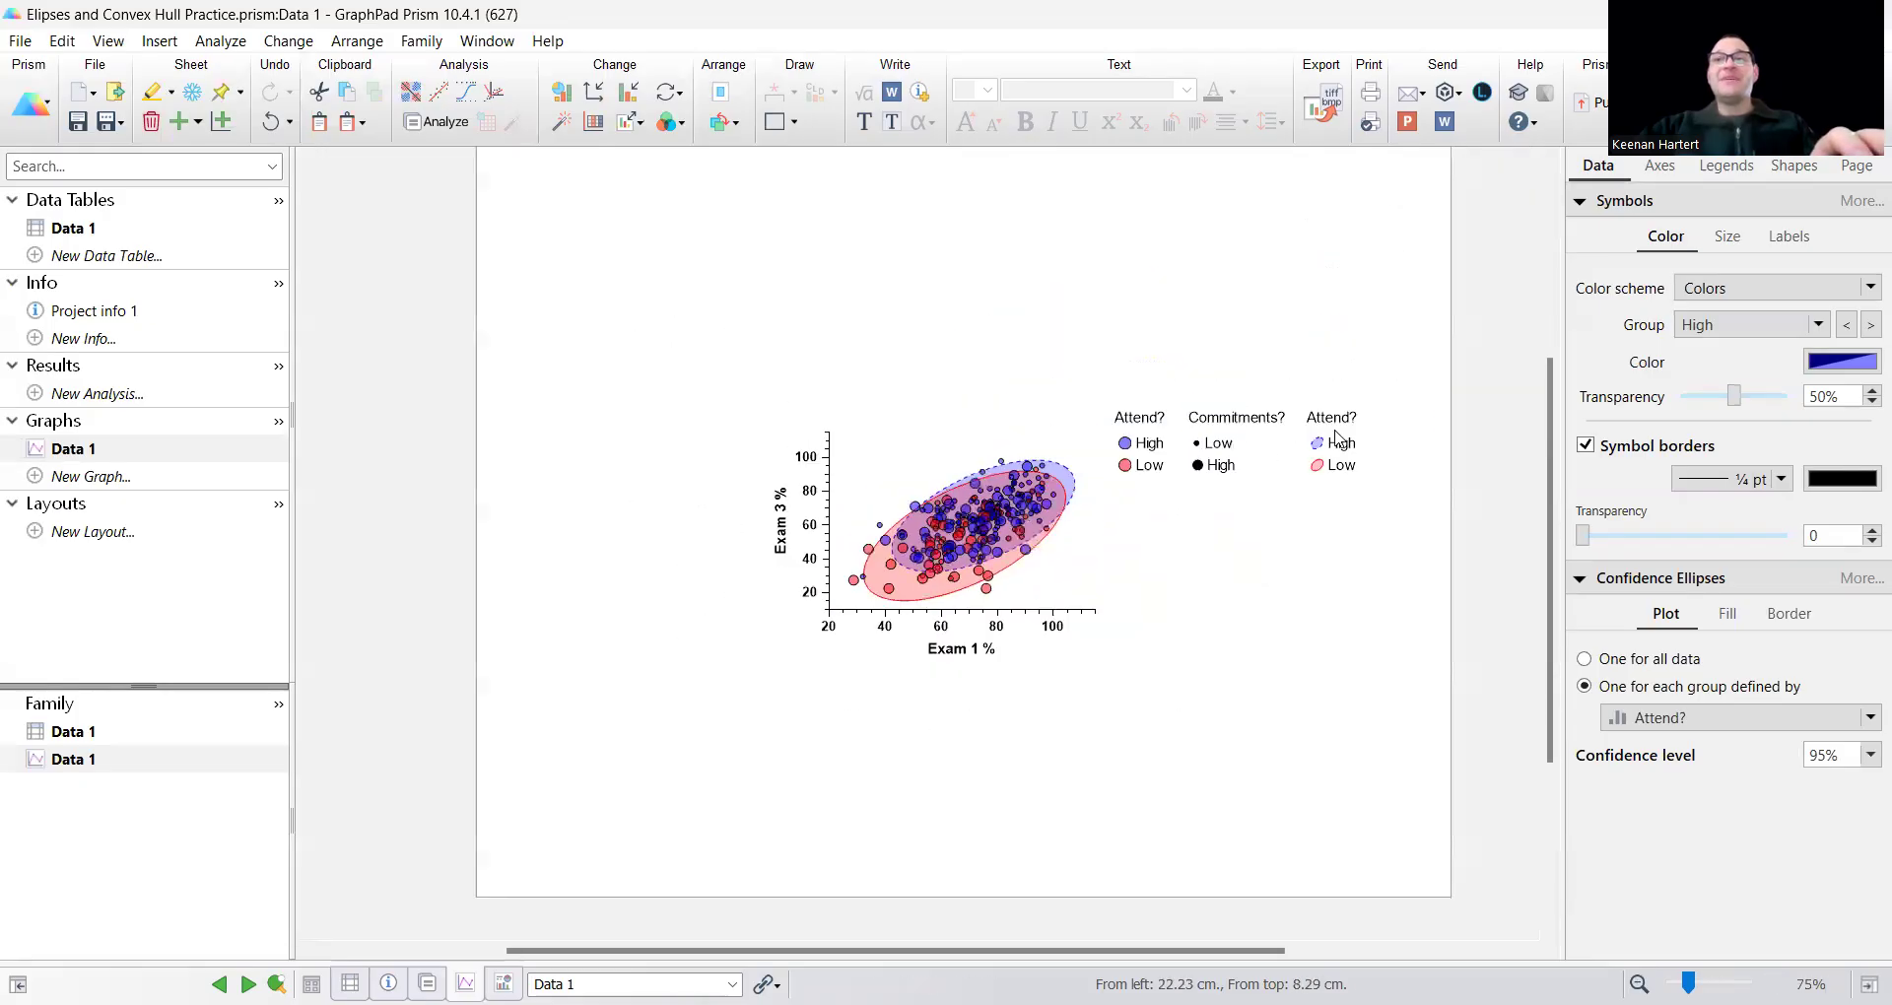
click(1330, 416)
click(1358, 482)
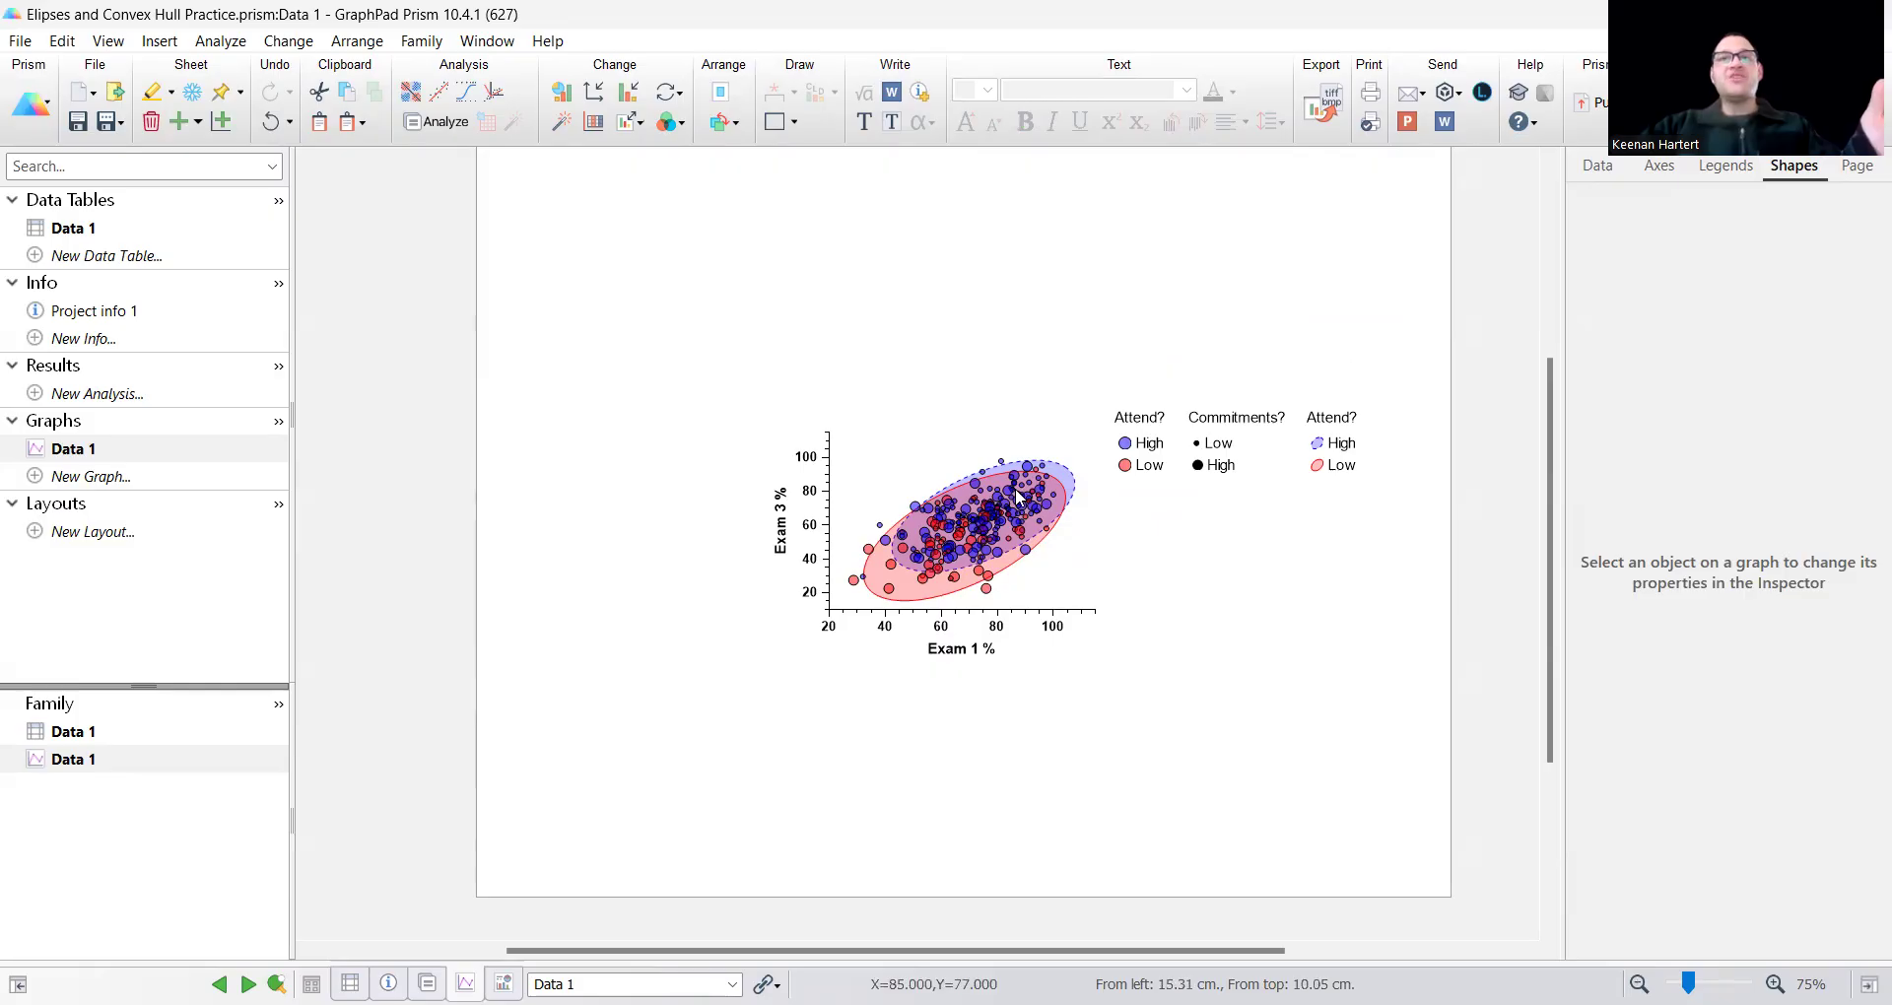
mouse_move(1043, 532)
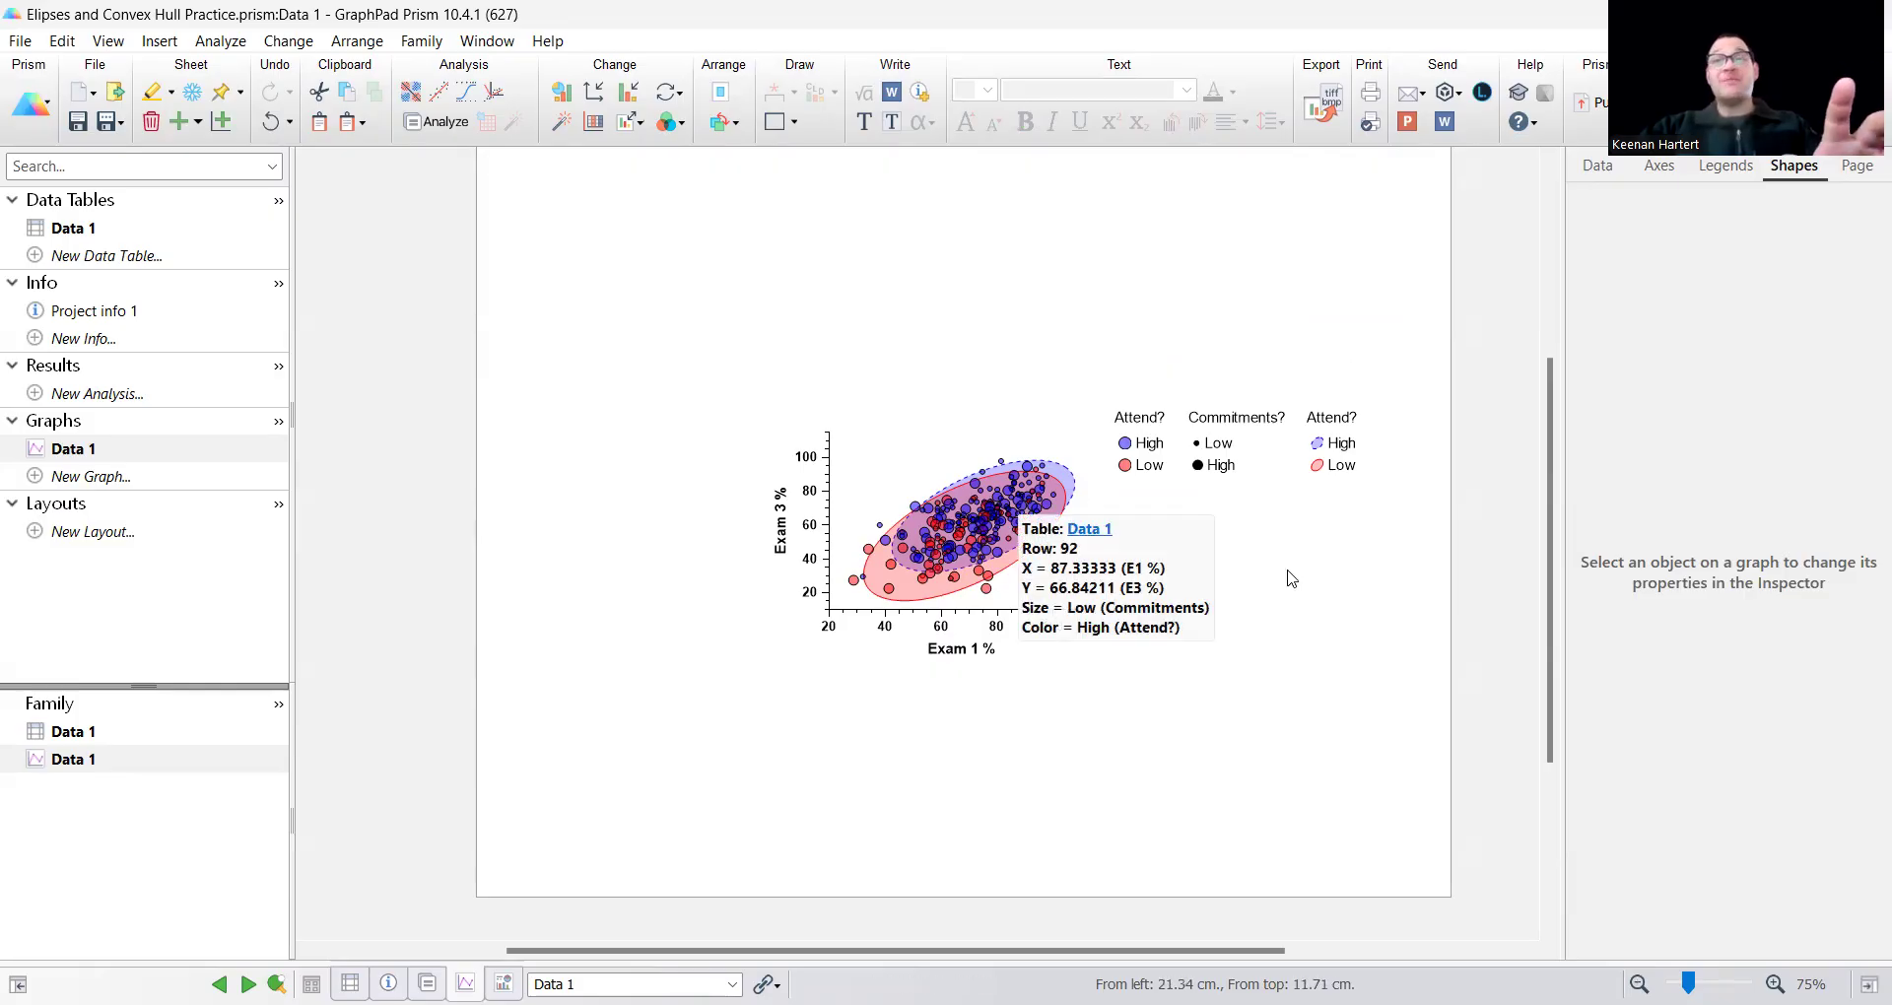
scroll(1311, 552, up, 1)
click(1448, 414)
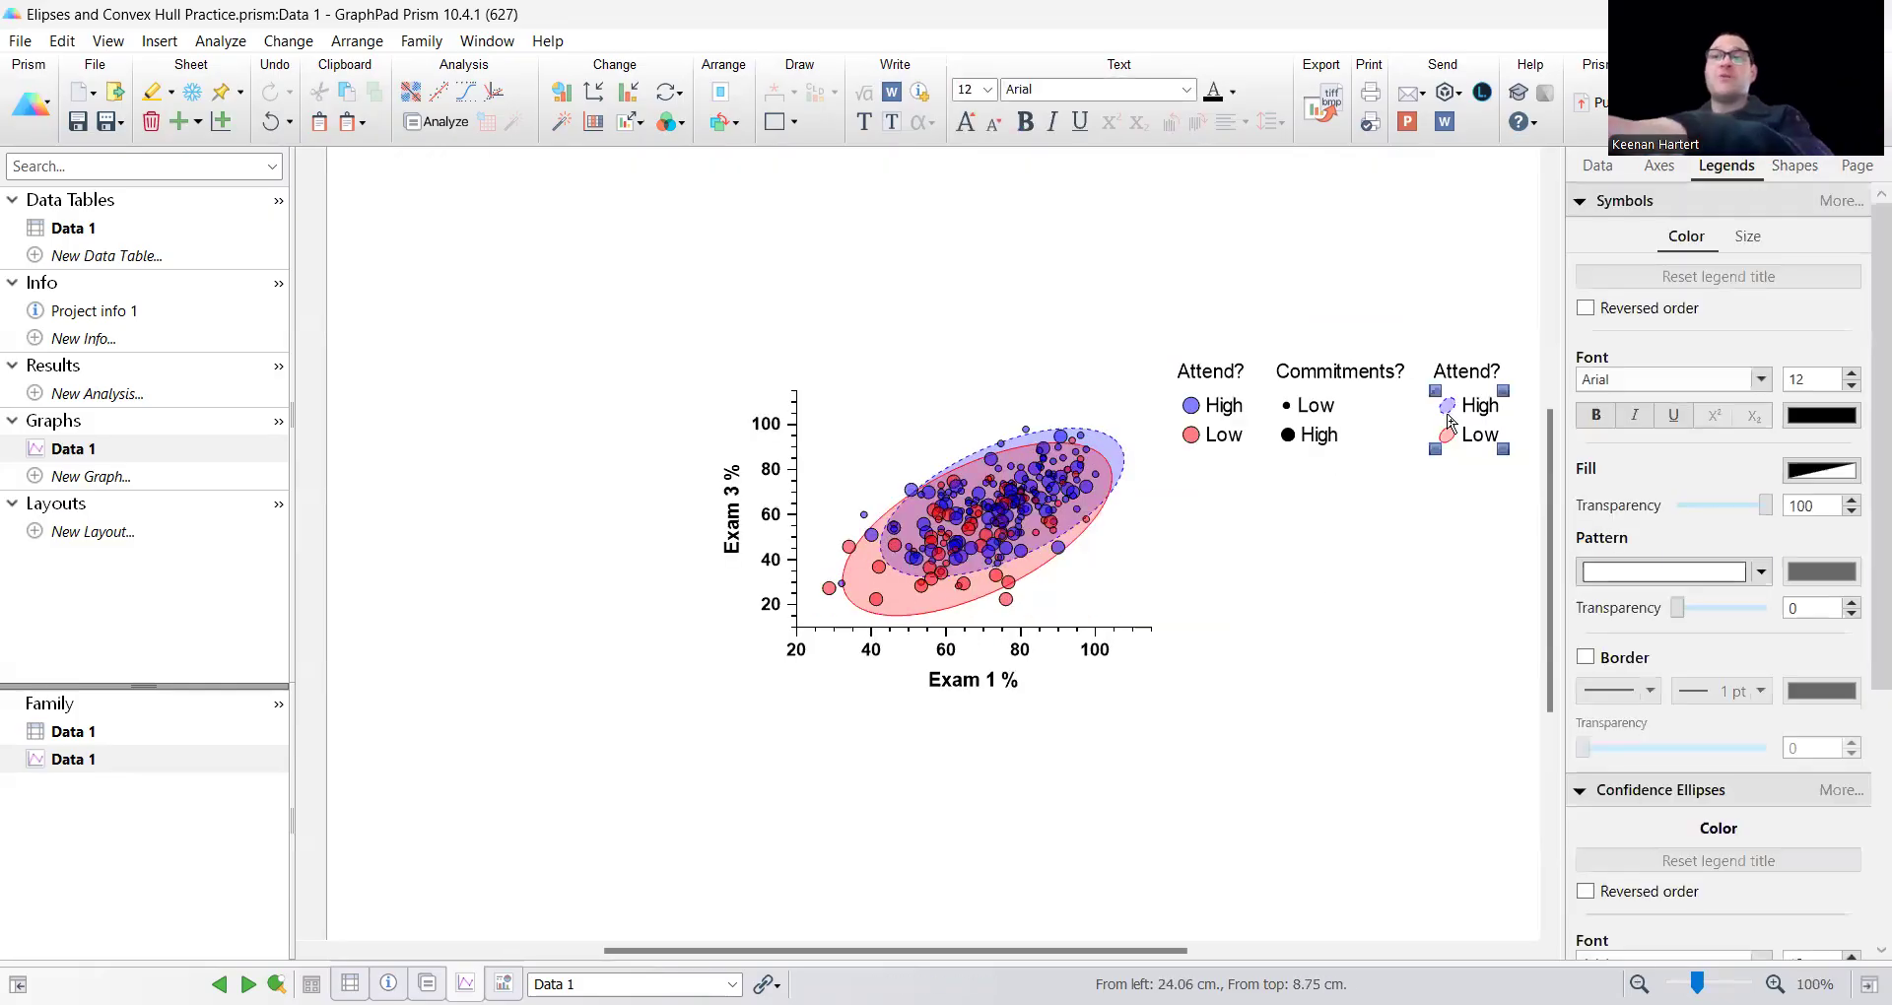
key(Delete)
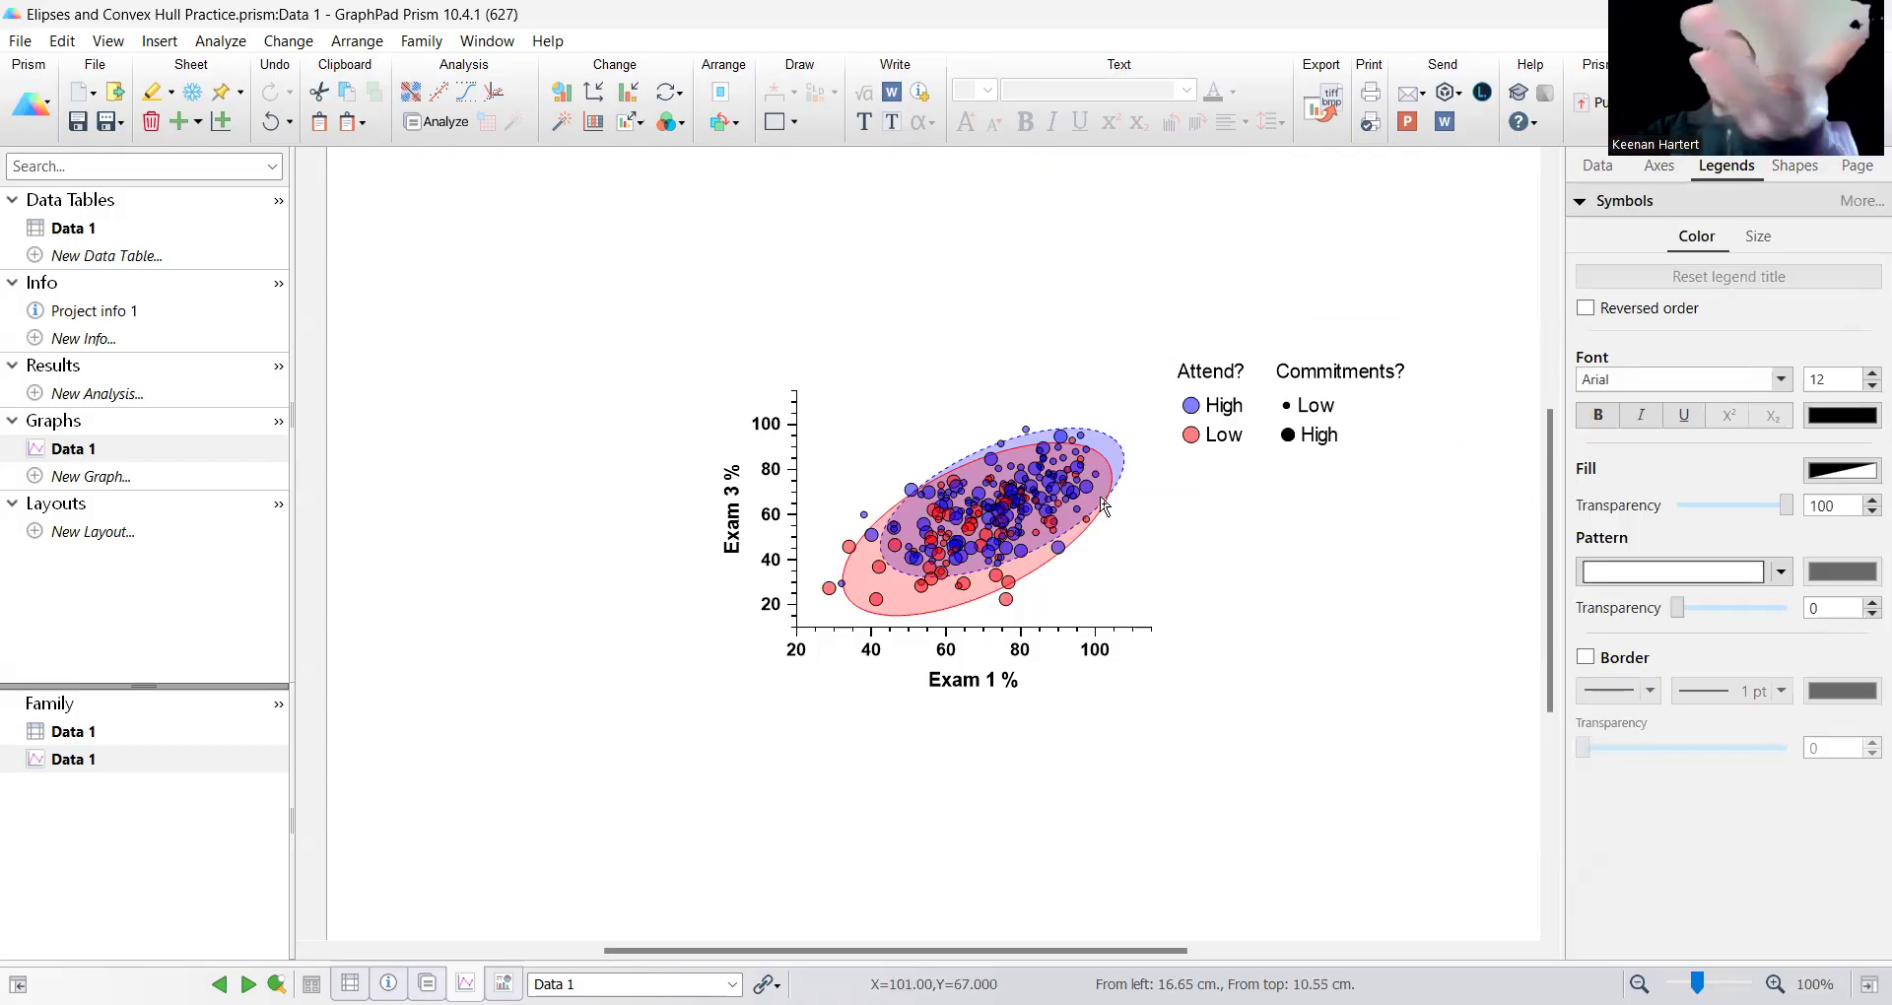
Set the border style of the High attendance group's confidence ellipse back to a solid line and apply it to the graph.
mouse_move(1007, 494)
scroll(1419, 557, up, 1)
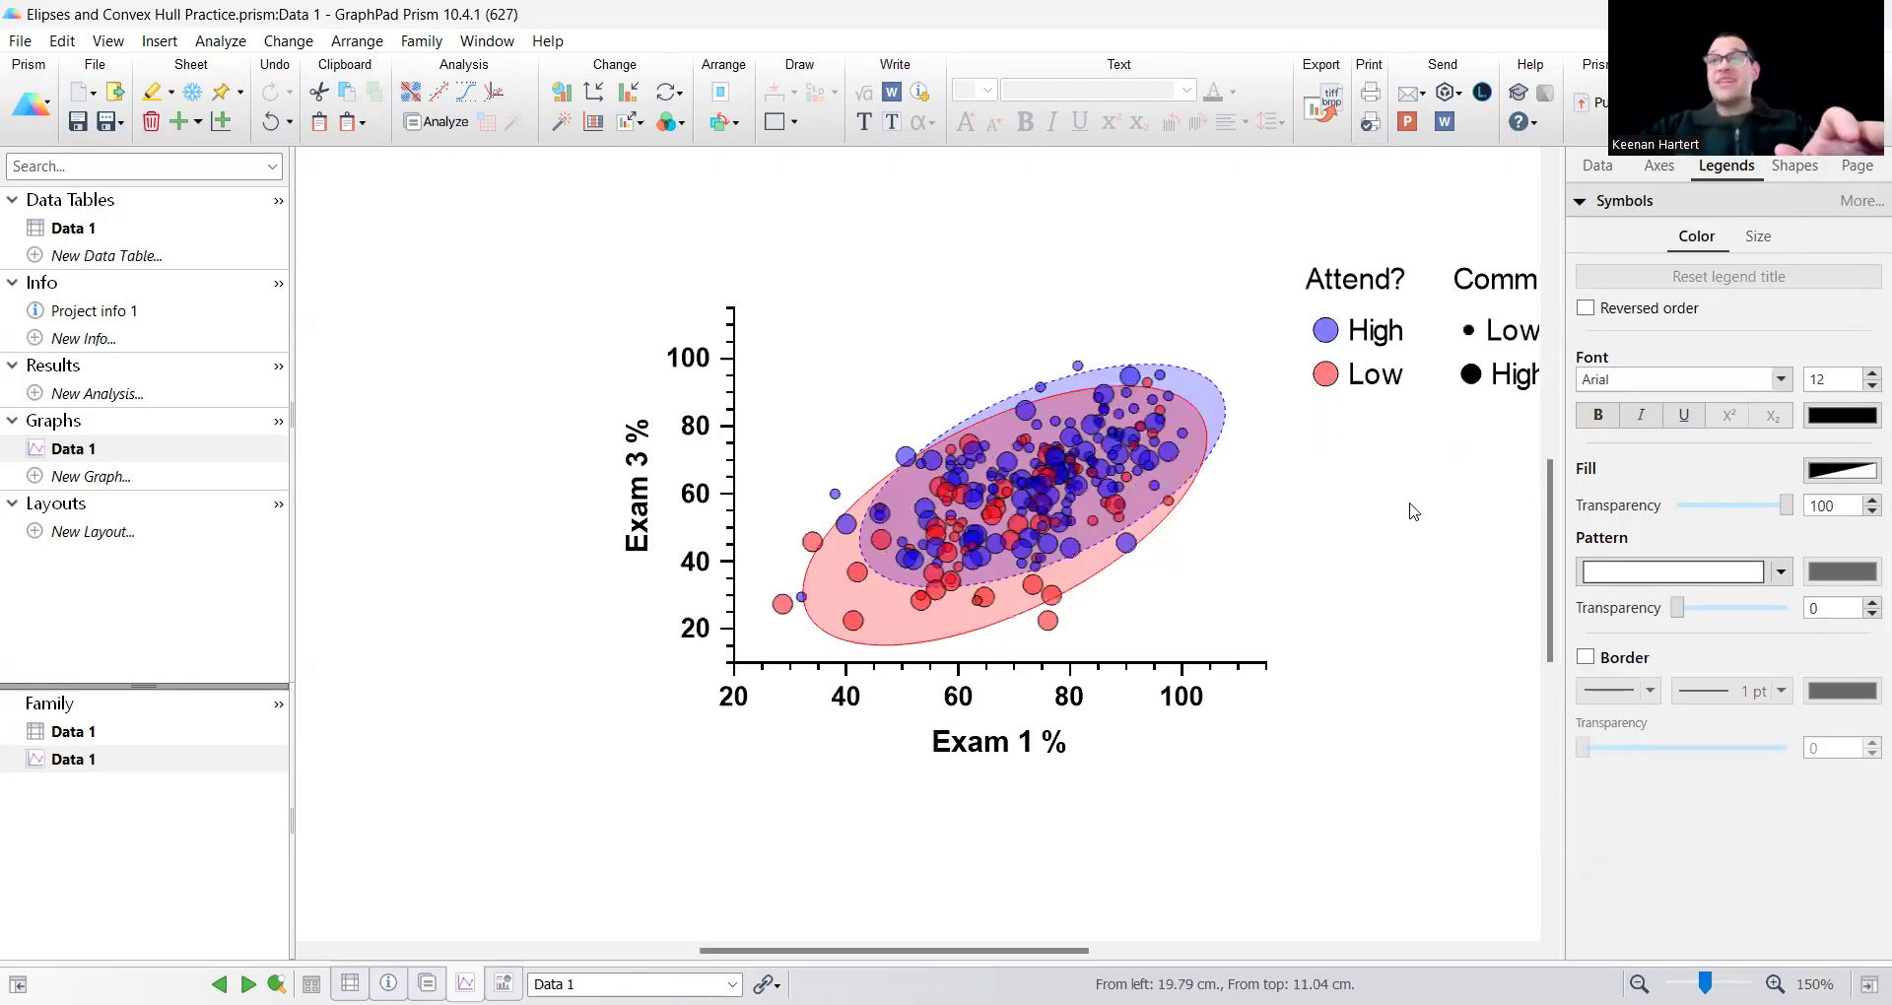
double_click(1032, 497)
click(926, 720)
click(924, 747)
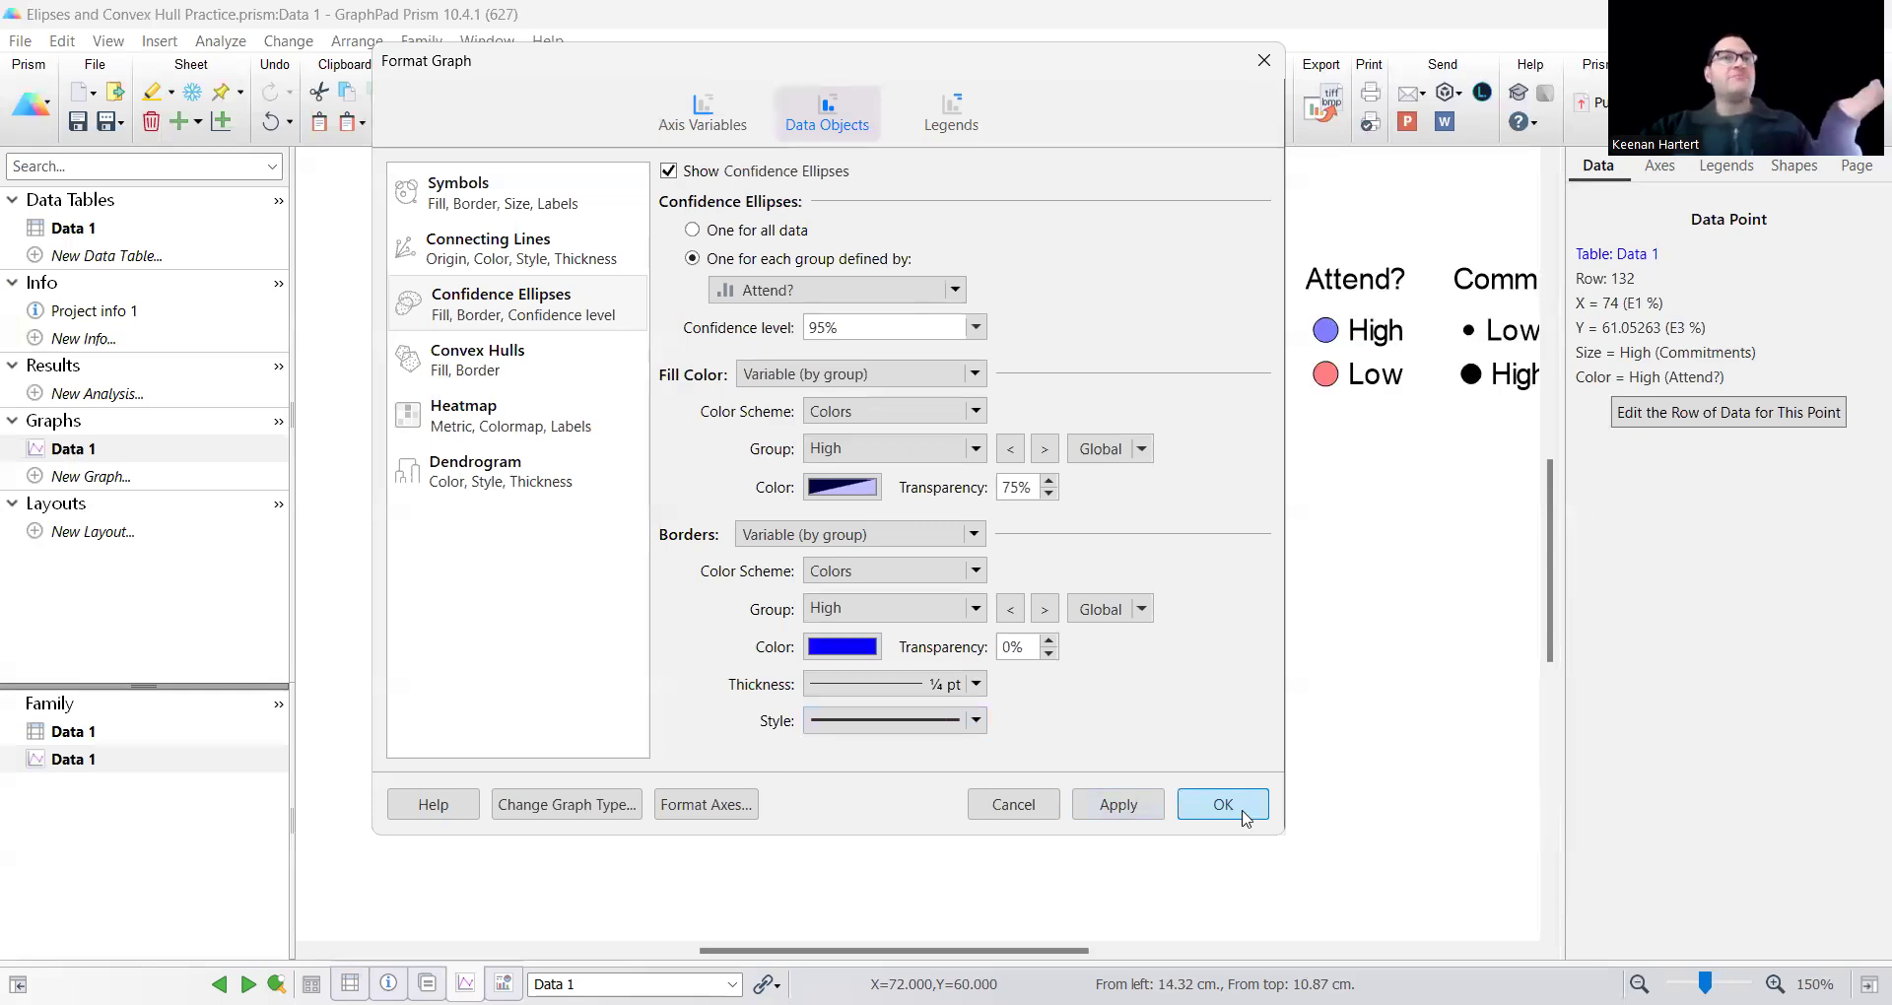
click(1222, 804)
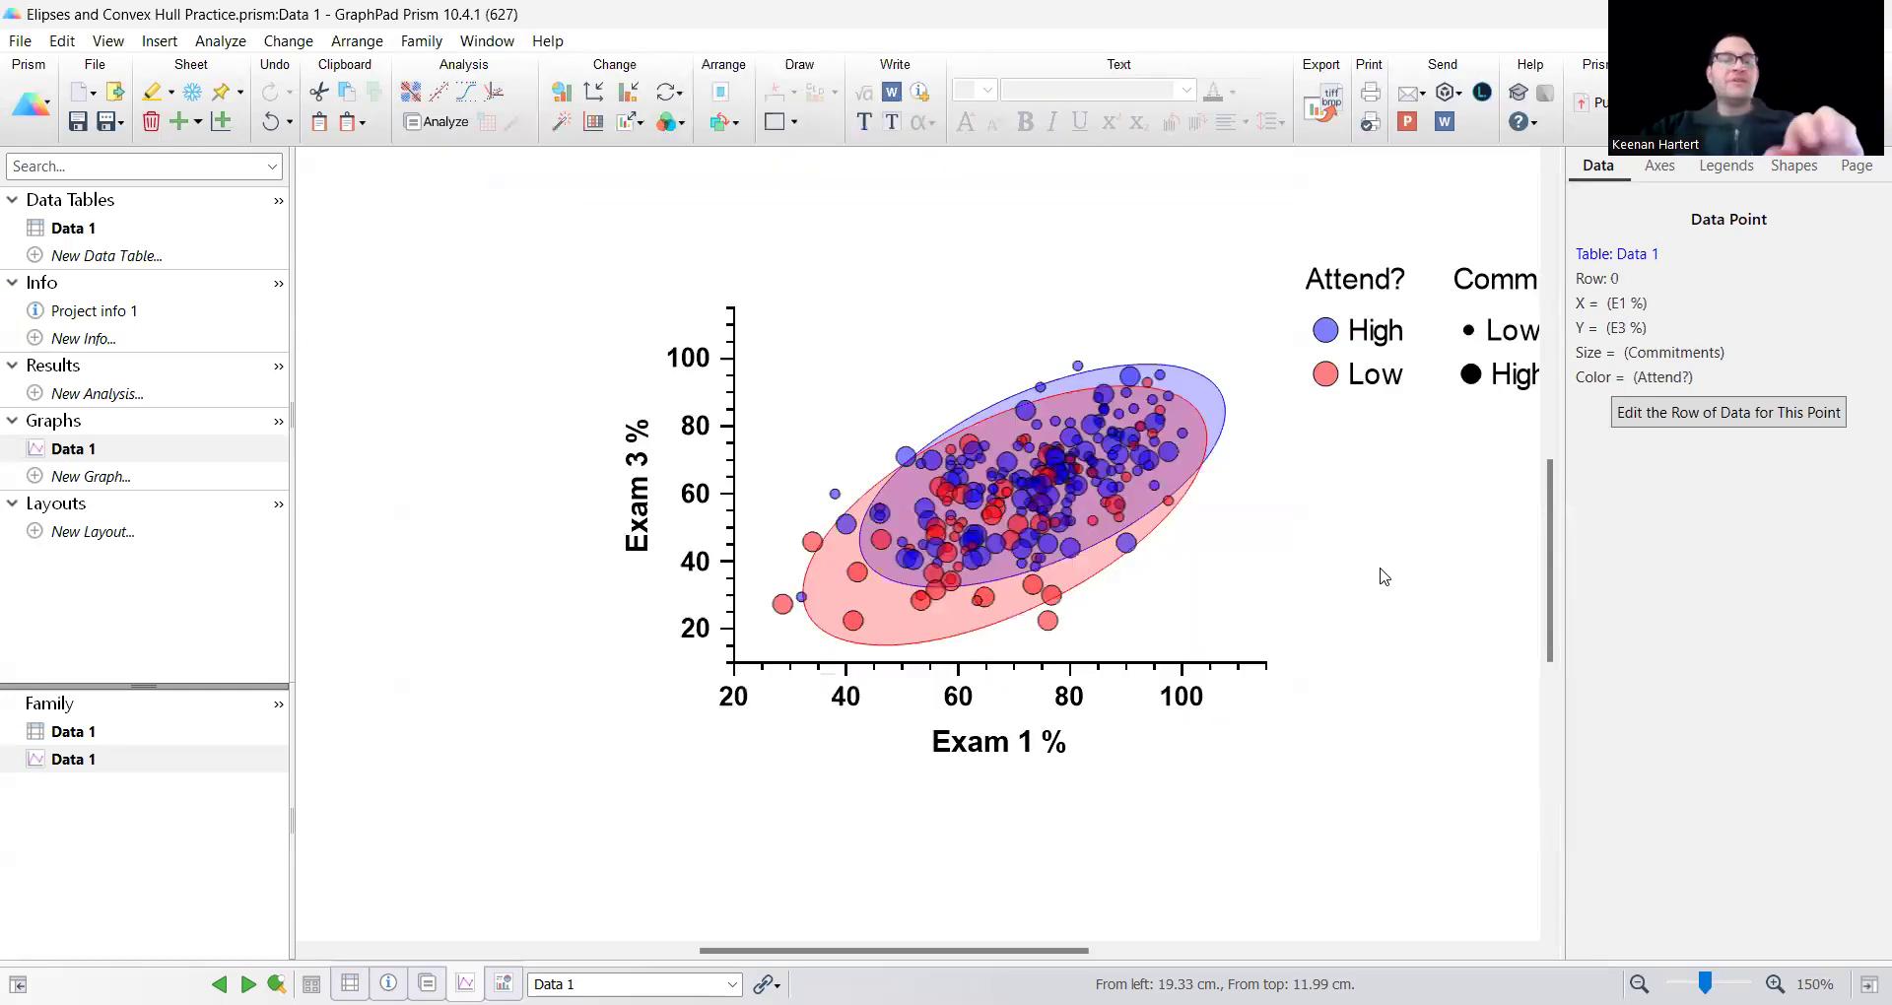
click(1380, 570)
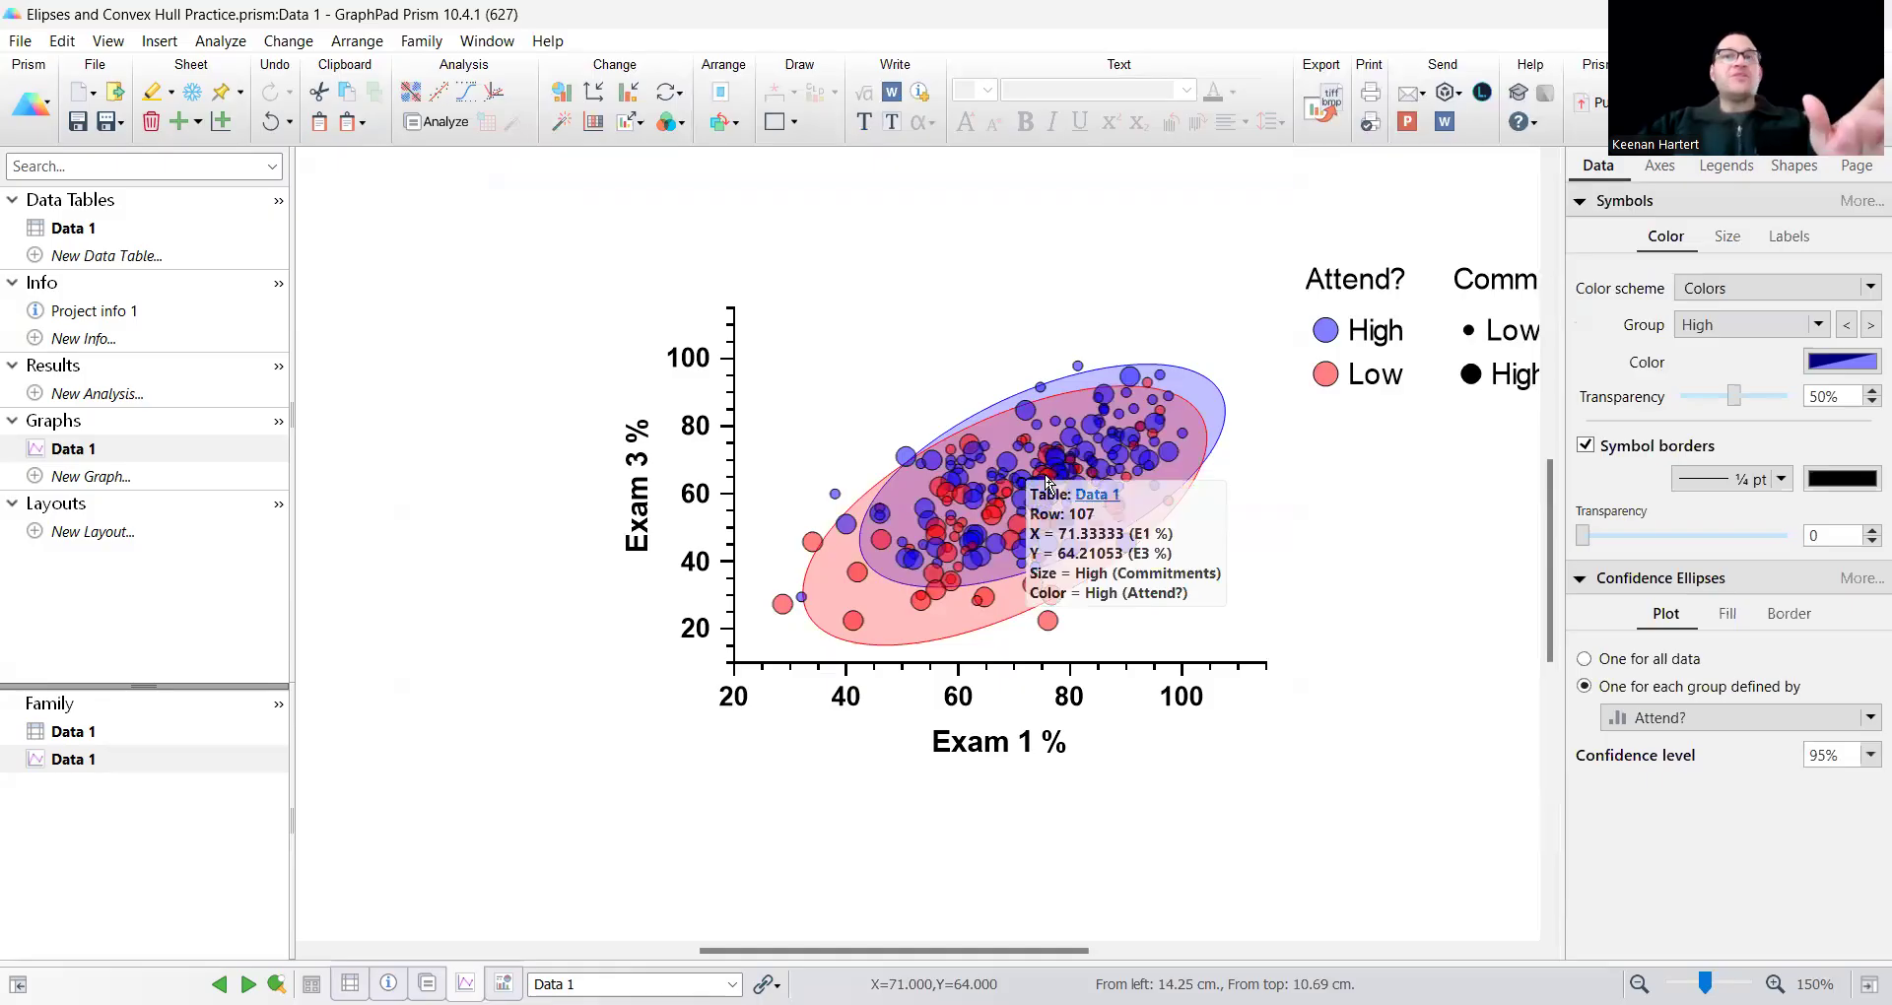
Define the confidence ellipses by the Commitments variable instead of Attend?, keeping the graph in view beside the format settings.
double_click(818, 345)
click(763, 290)
click(778, 340)
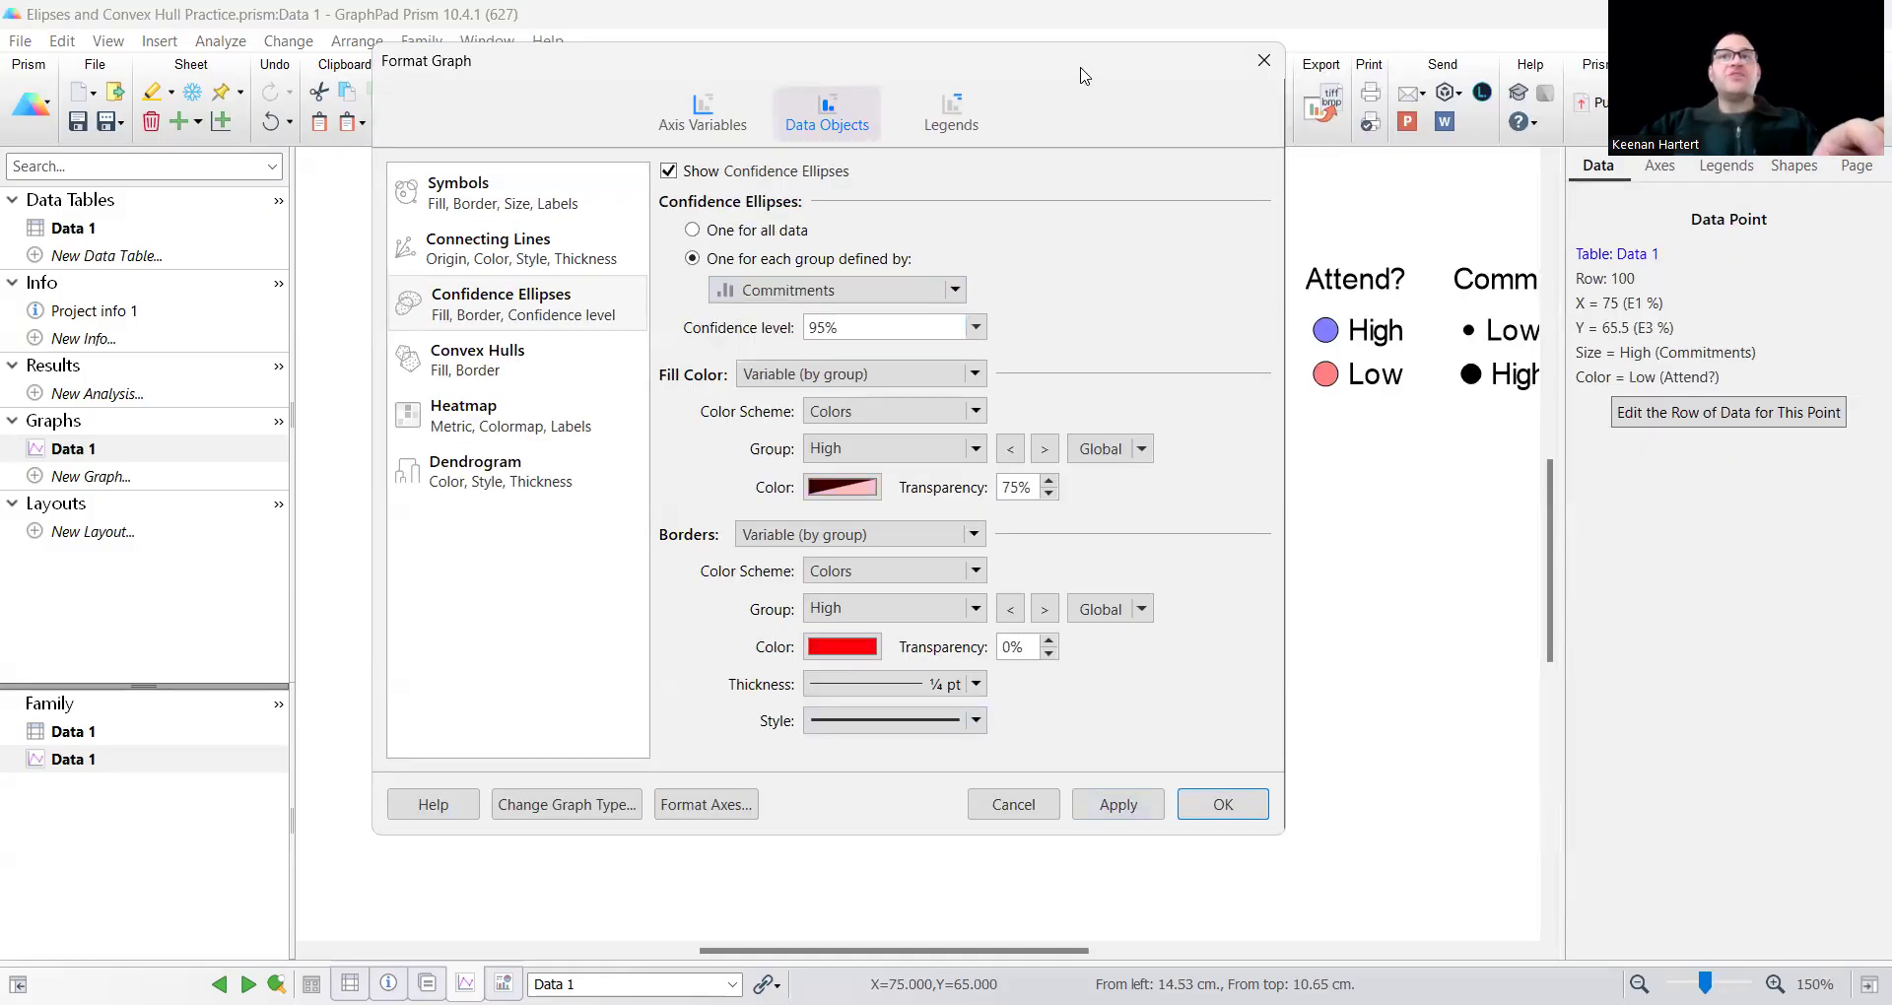
drag(1084, 74, 523, 99)
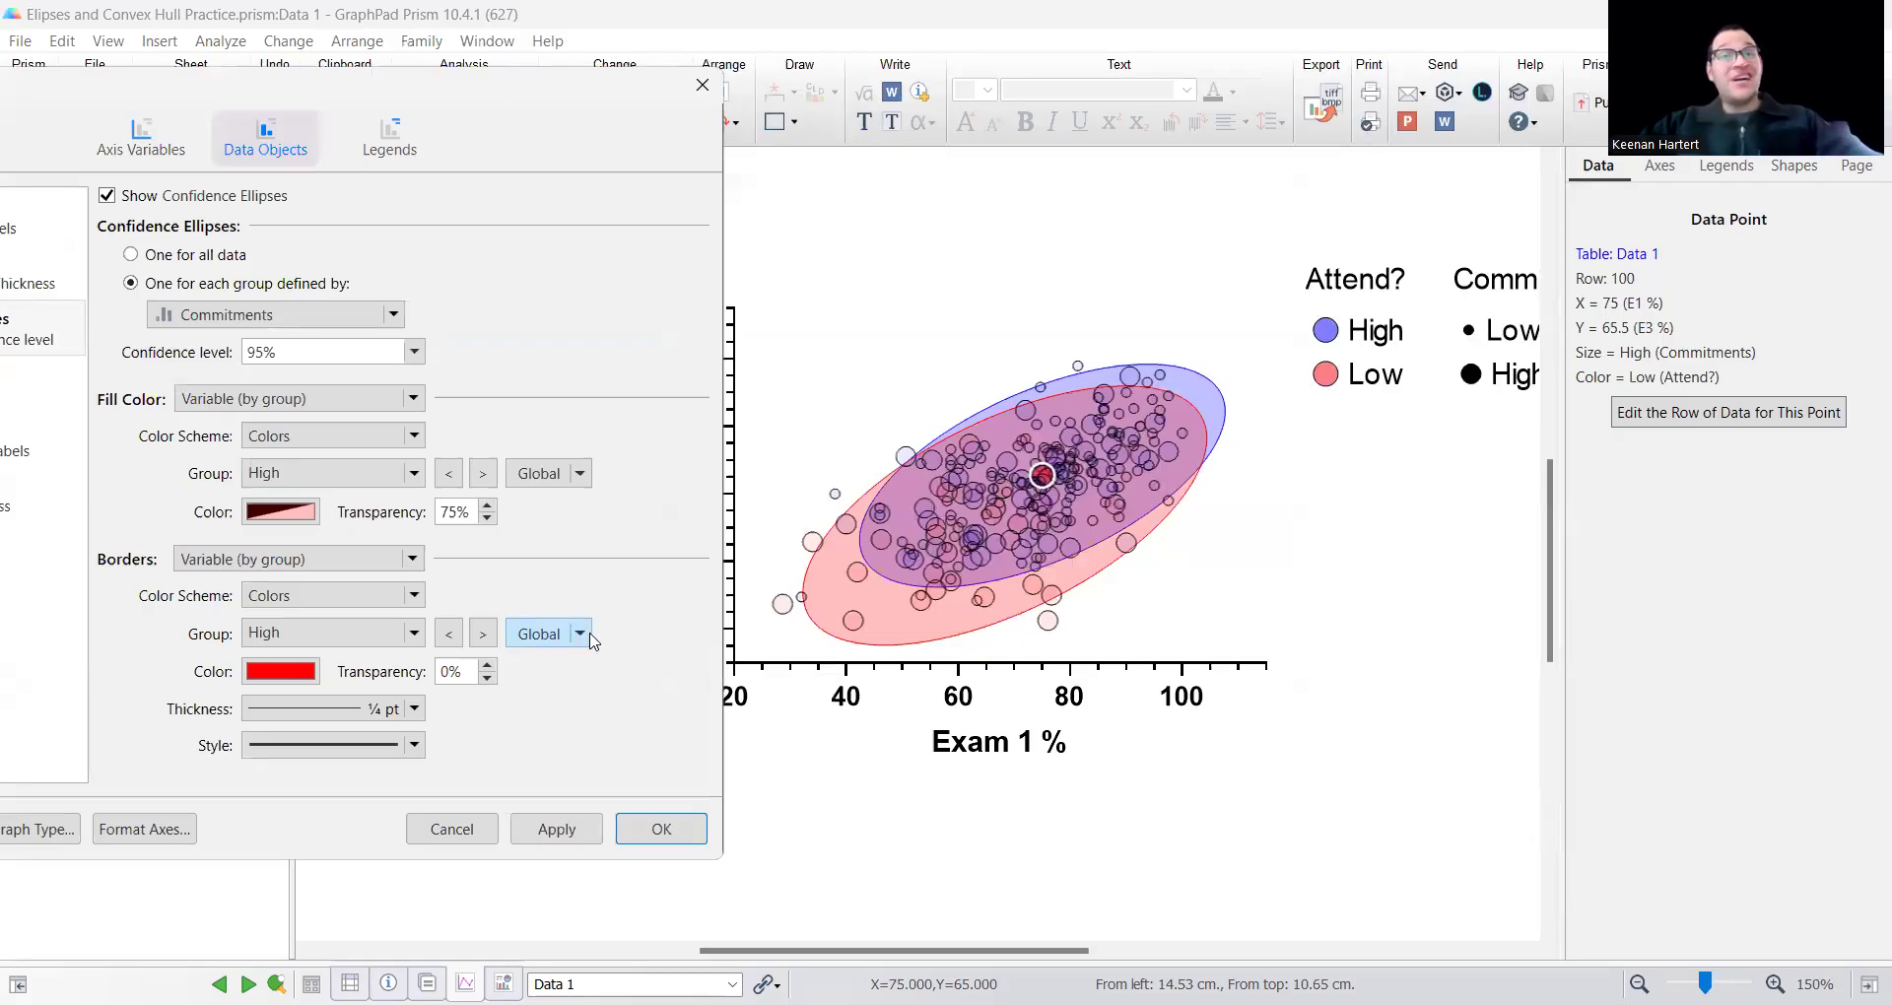
Set the High commitments group's ellipse fill to black with 75% transparency.
click(281, 512)
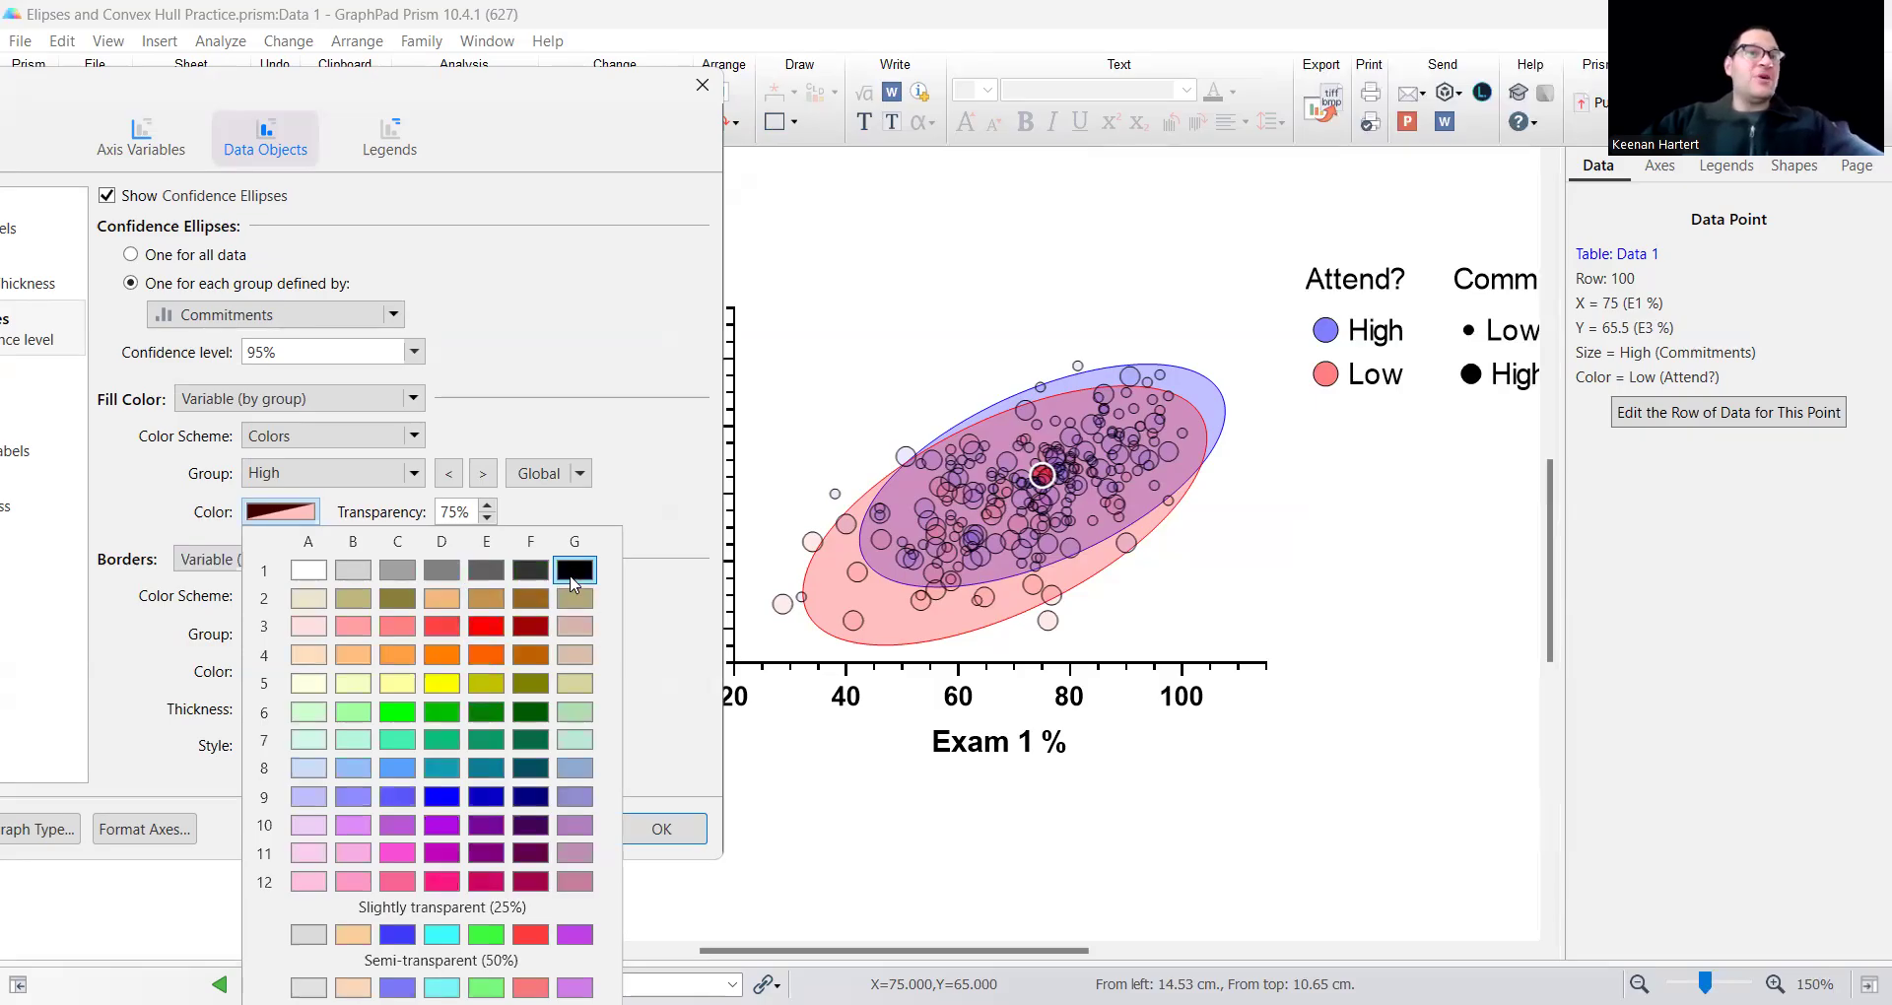
drag(461, 510, 437, 519)
click(461, 512)
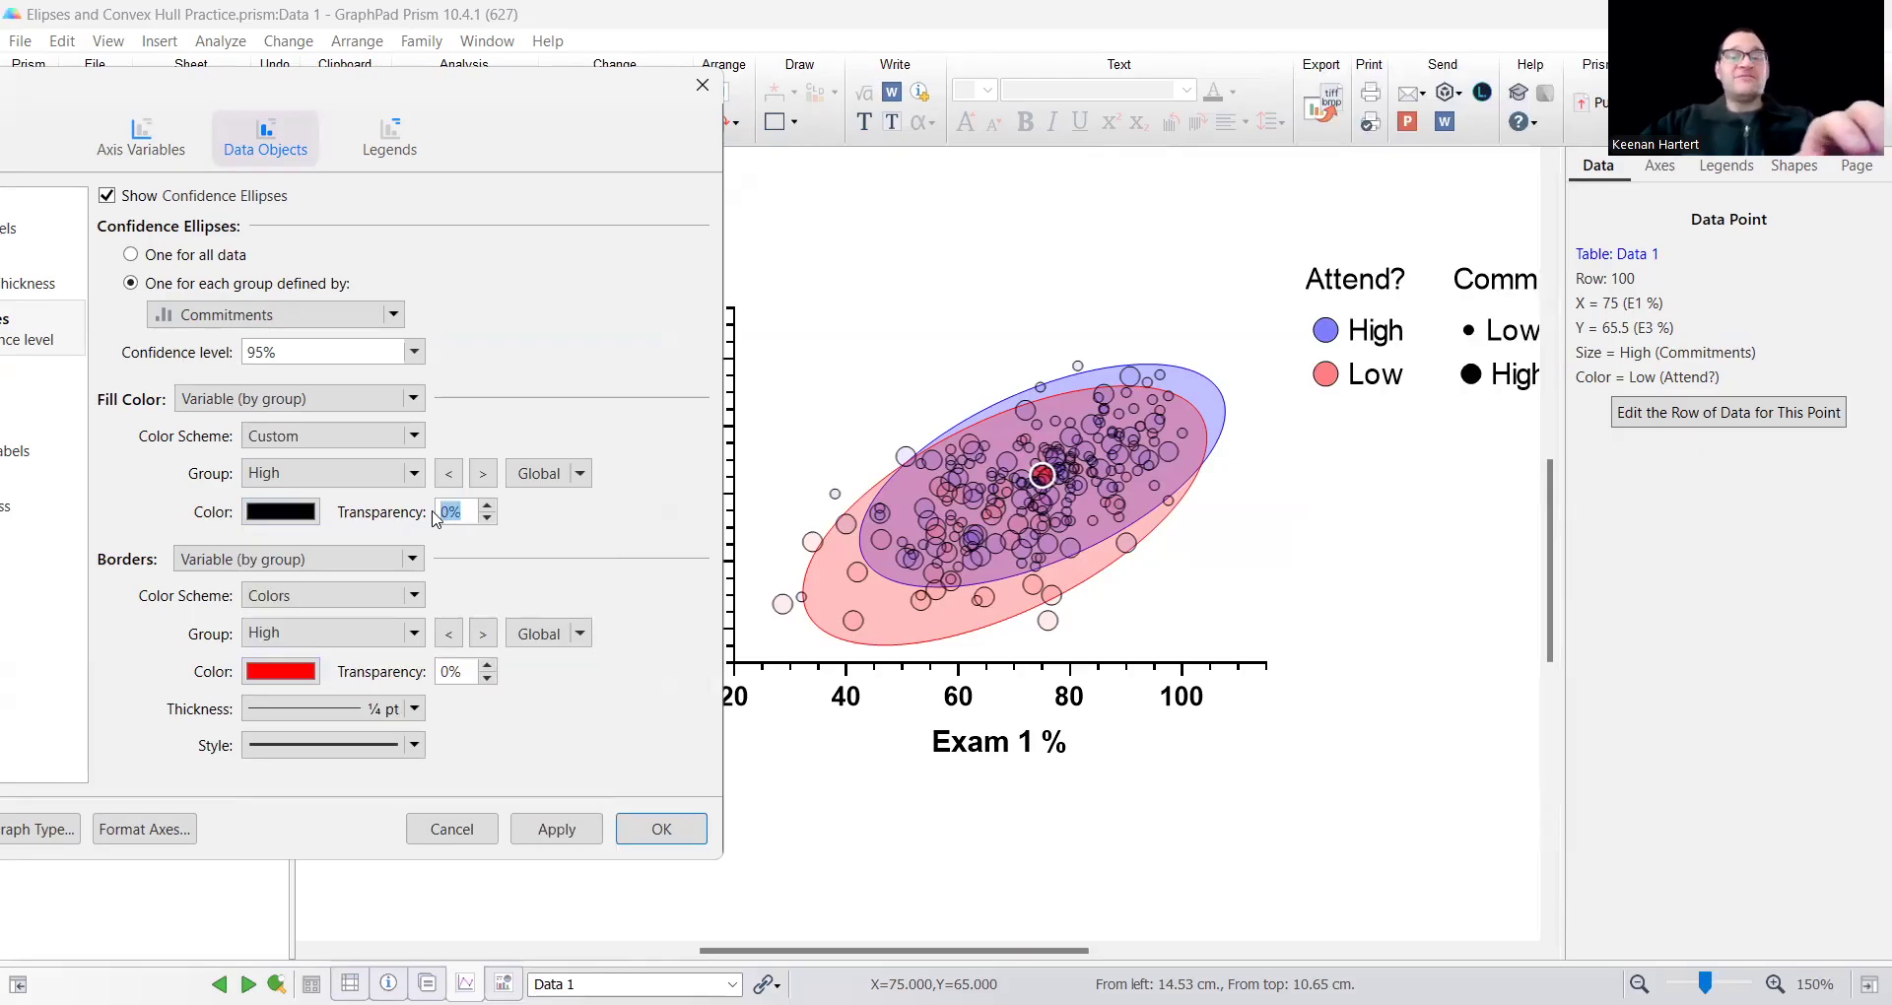
text(75)
Set the Low commitments group's ellipse fill to bright green with 75% transparency.
click(484, 481)
click(286, 512)
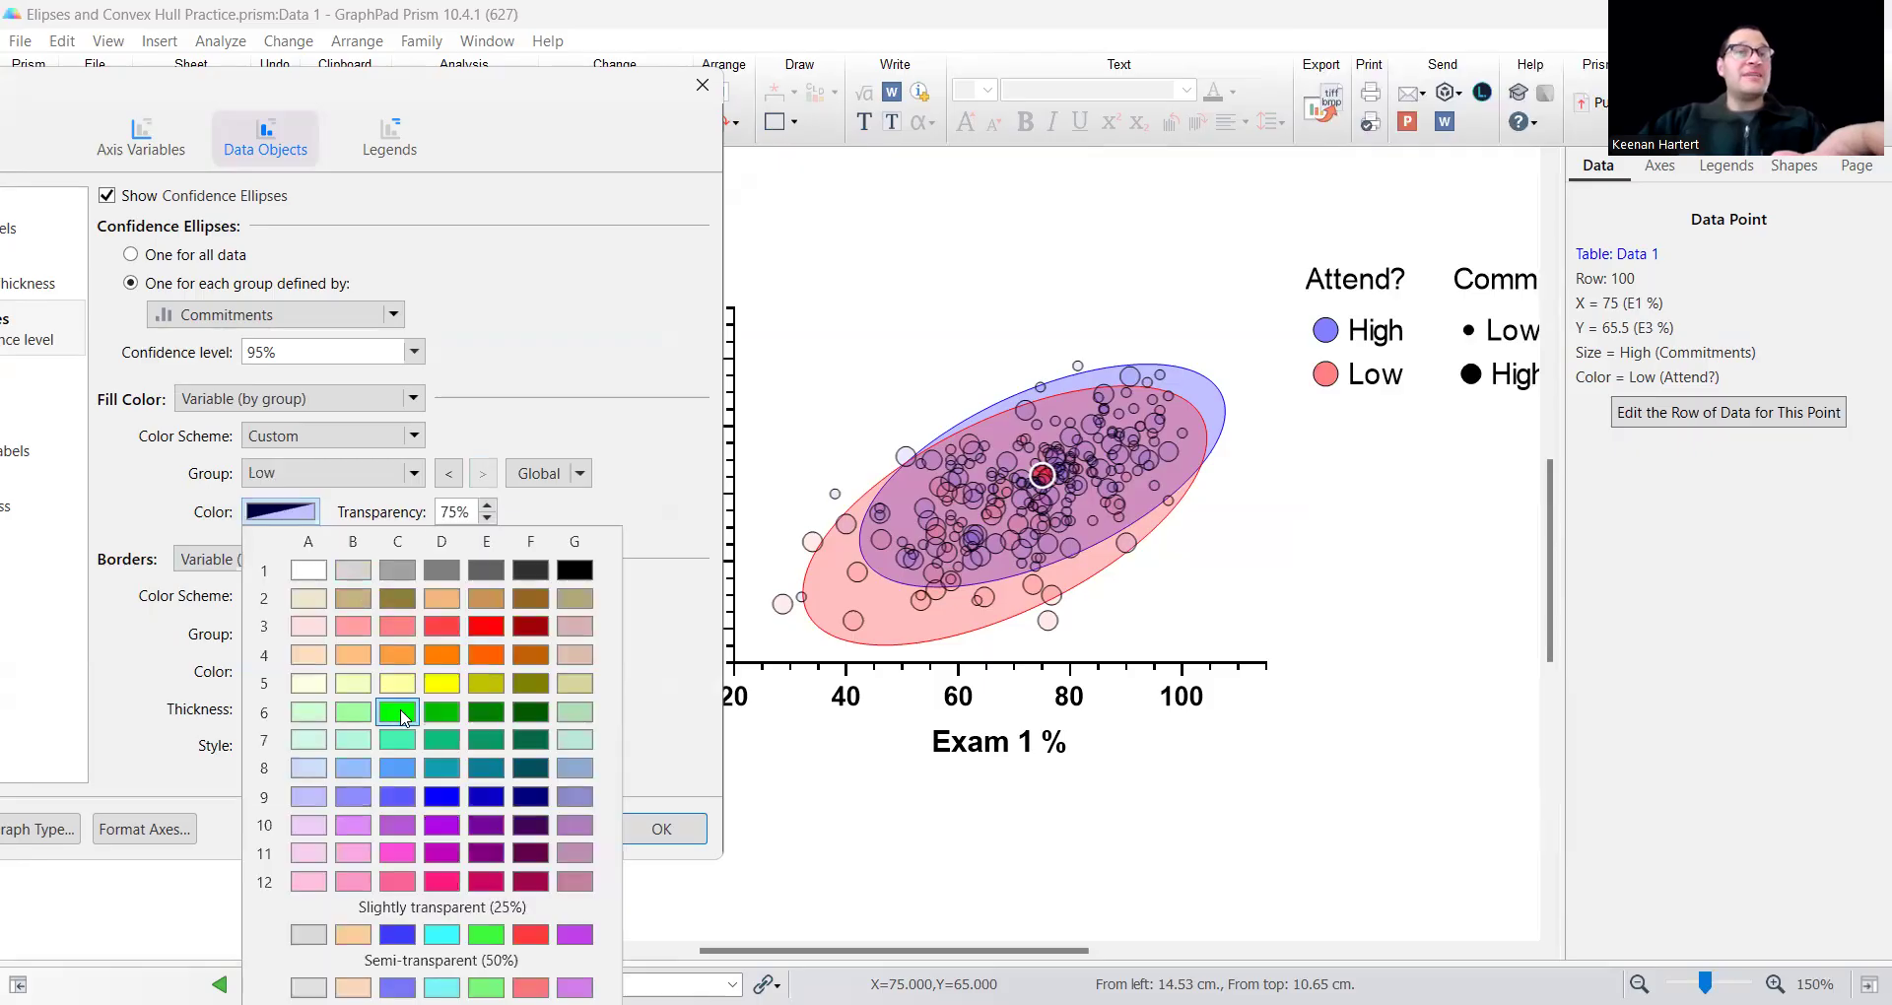
click(399, 712)
drag(461, 511, 443, 515)
text(75)
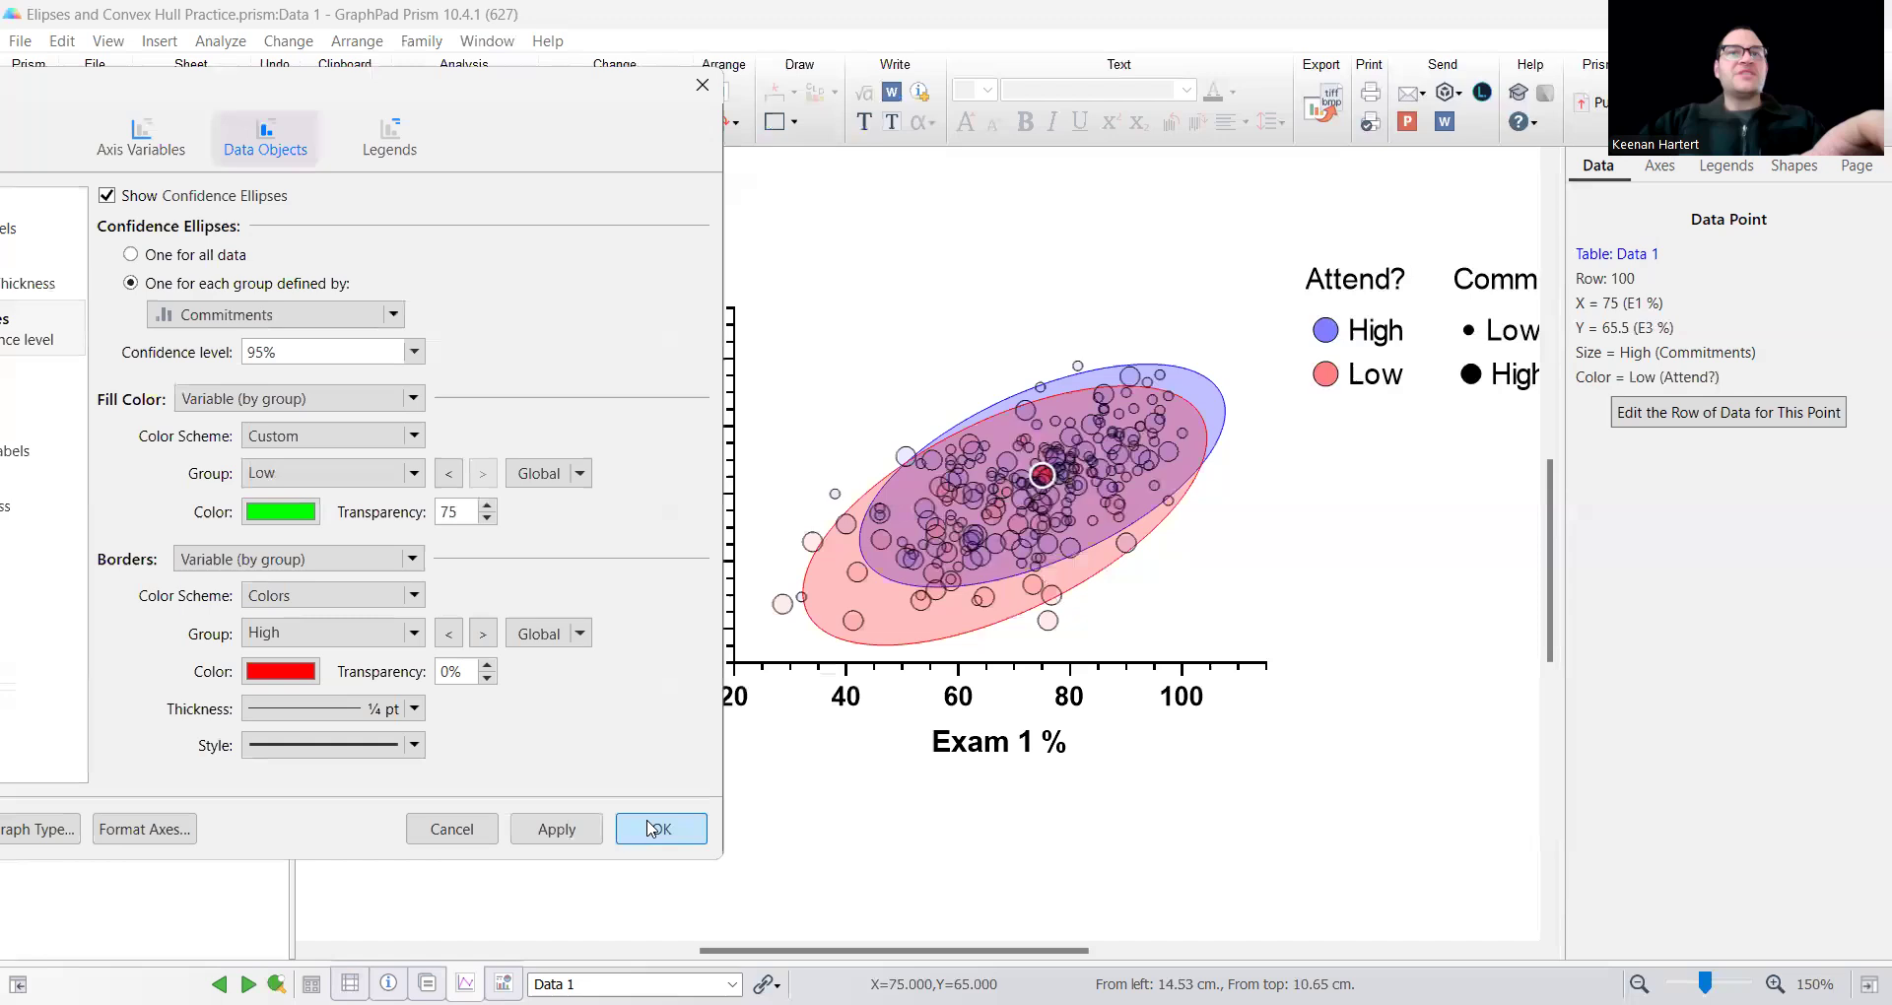
Set the border color of the High commitments group's confidence ellipse to black.
click(282, 670)
click(575, 104)
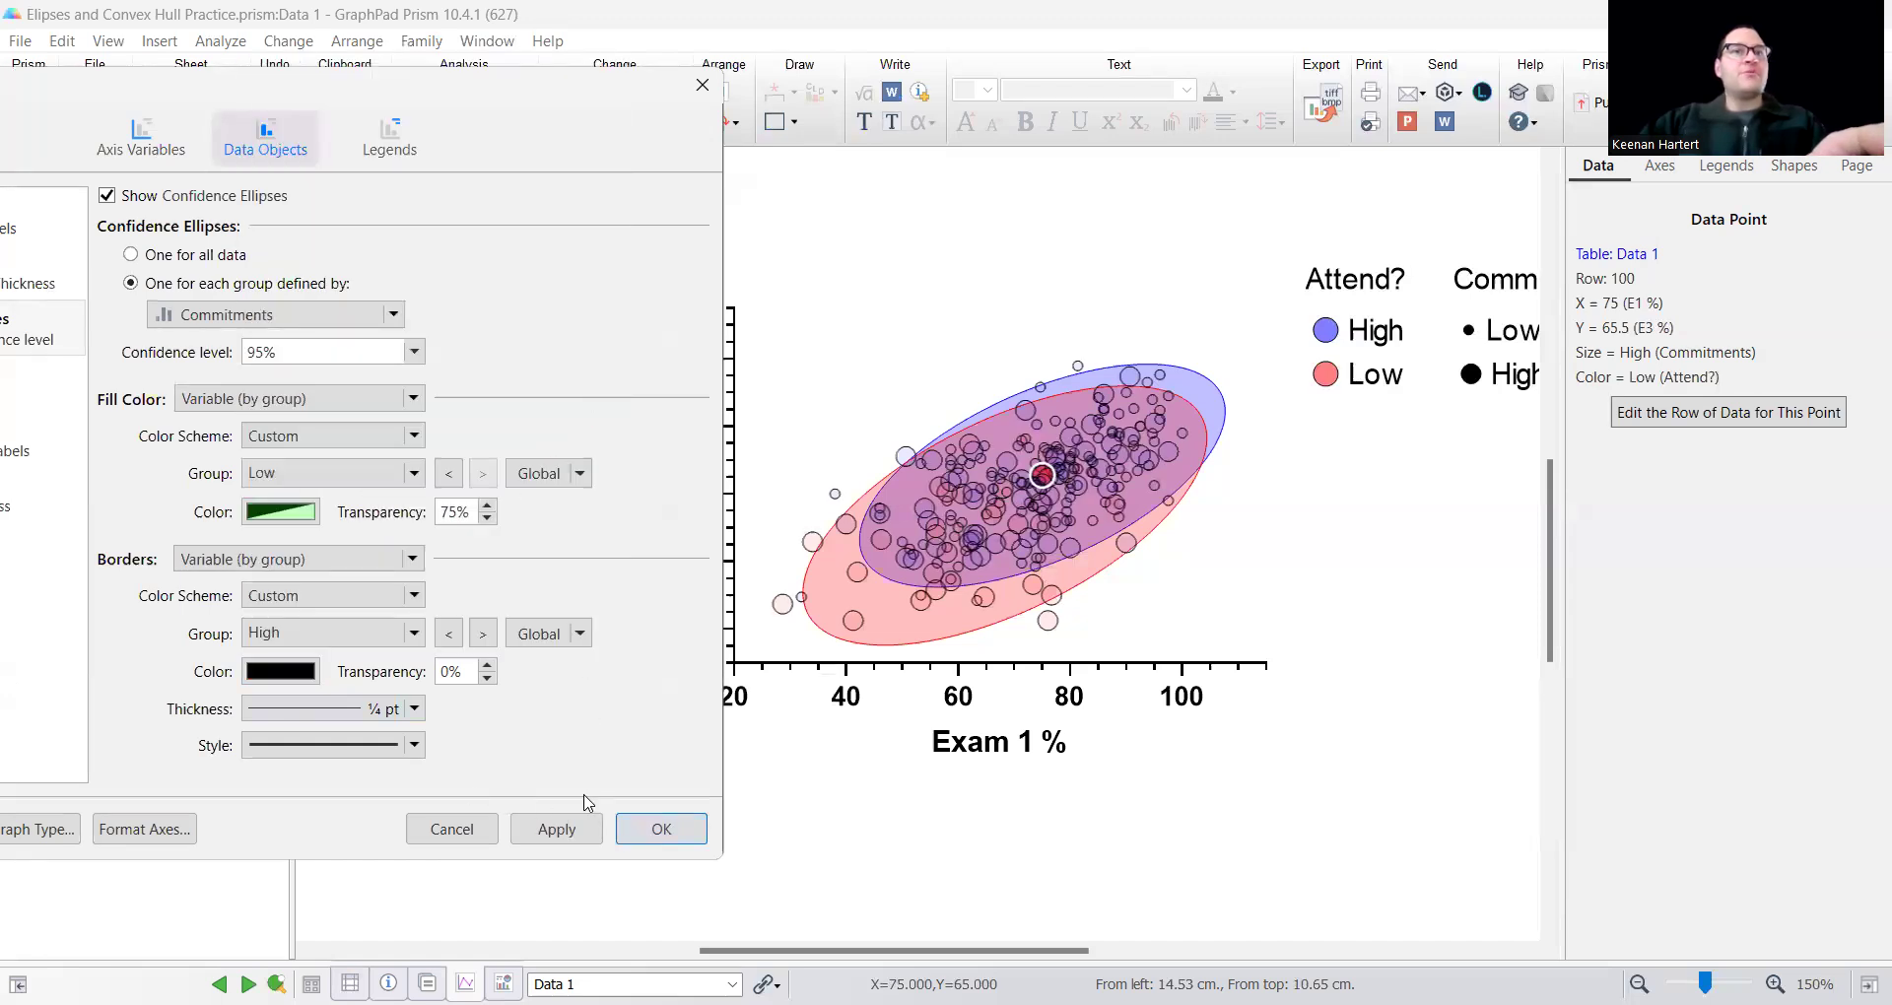